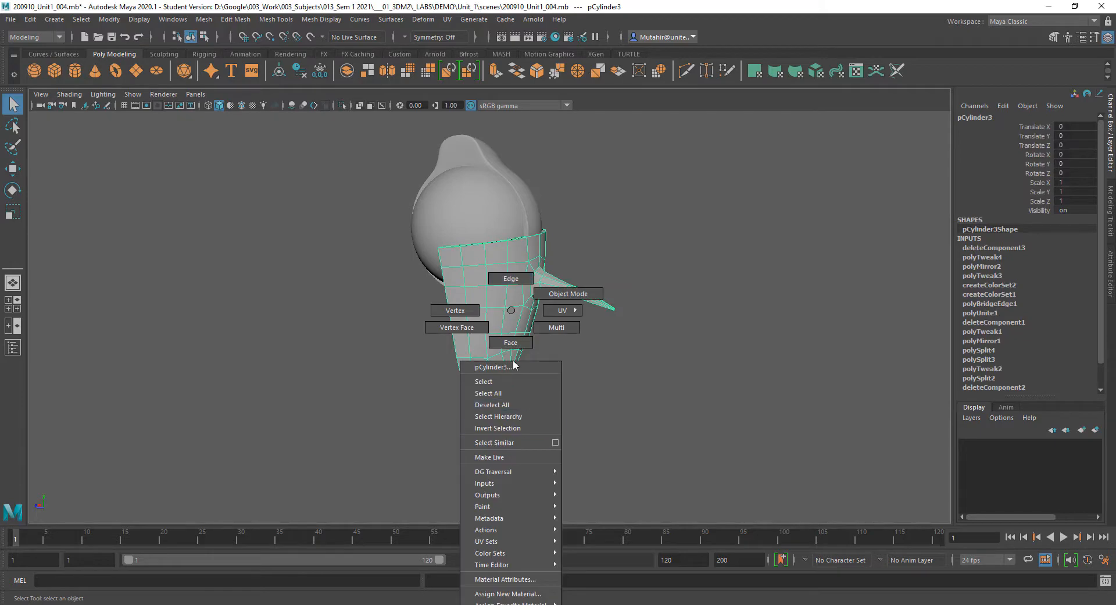
Create a polygon cube and lower it beneath the character's leg, to Translate Y -2.625.
{"action": "key", "text": "f"}
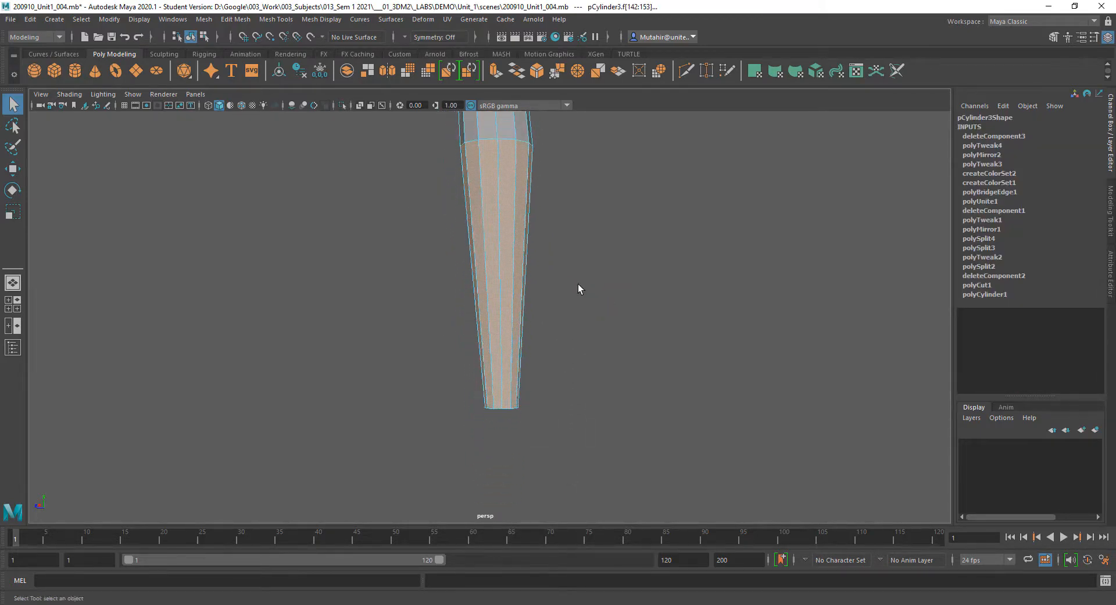
{"action": "mouse_move", "coordinate": [477, 379]}
{"action": "left_mouse_down", "text": "alt"}
{"action": "mouse_move", "coordinate": [502, 379]}
{"action": "mouse_move", "coordinate": [486, 381]}
{"action": "left_mouse_up", "text": "alt"}
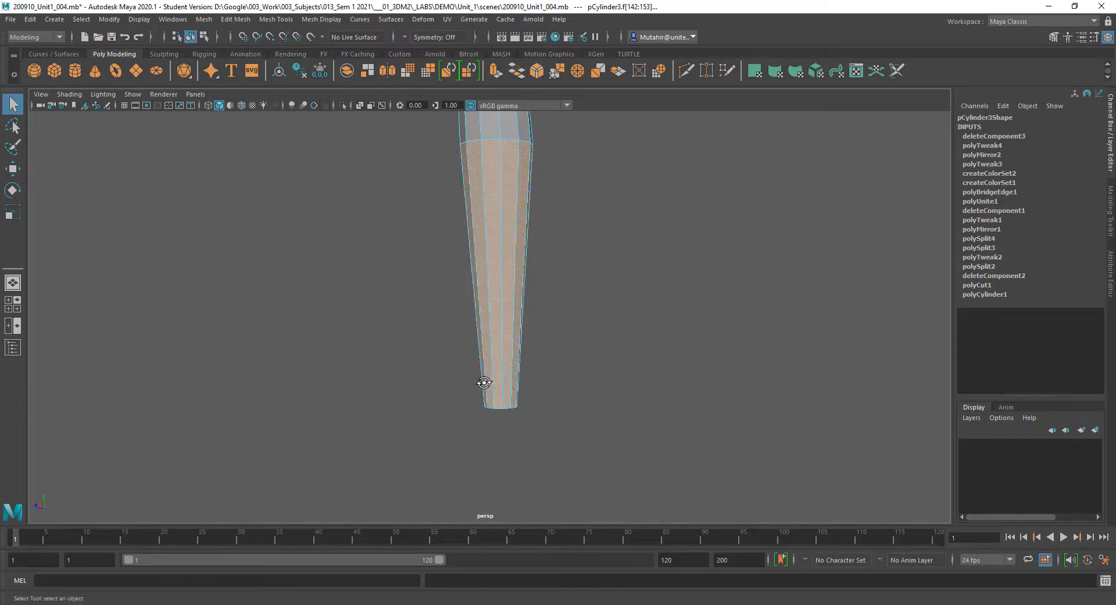
{"action": "left_click", "coordinate": [54, 71]}
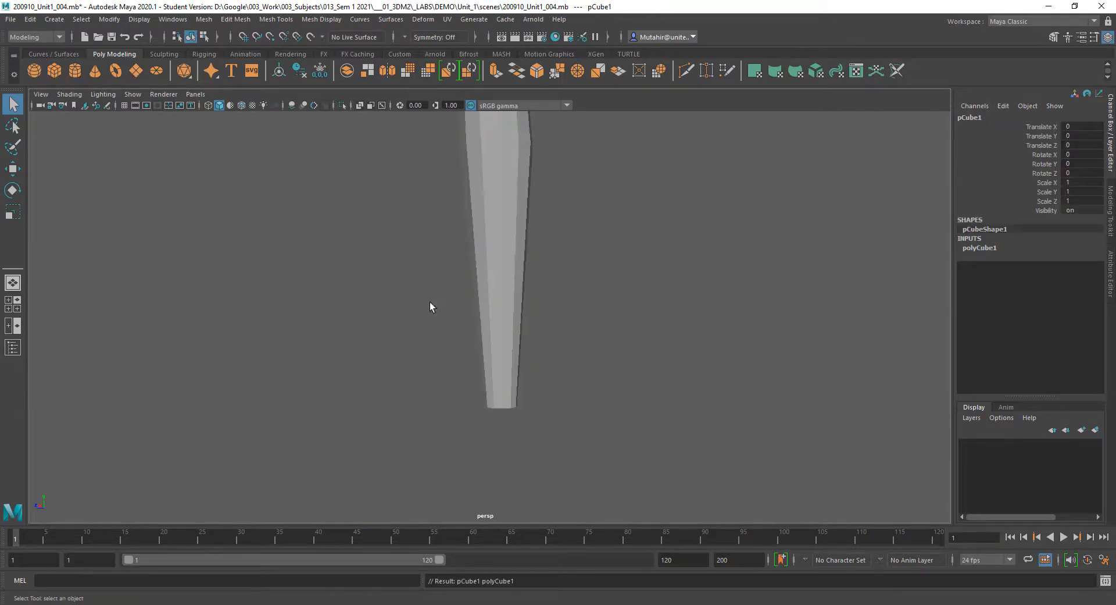
{"action": "key", "text": "a"}
{"action": "right_click_drag", "start_coordinate": [511, 459], "coordinate": [511, 355], "text": "alt"}
{"action": "middle_click_drag", "start_coordinate": [511, 356], "coordinate": [510, 326], "text": "alt"}
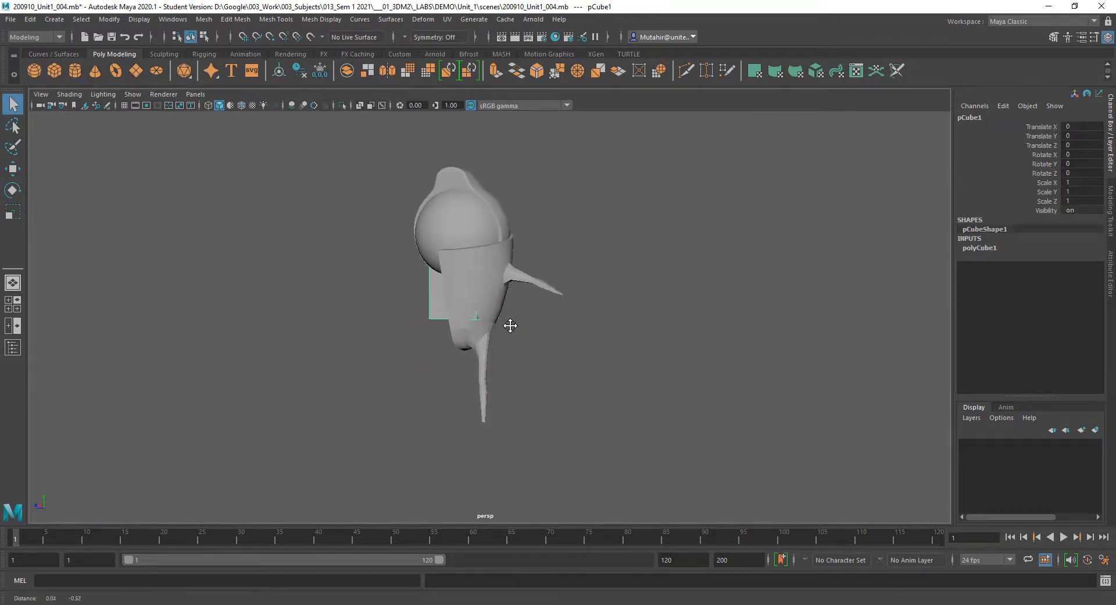
{"action": "mouse_move", "coordinate": [511, 325]}
{"action": "left_mouse_down", "text": "alt"}
{"action": "mouse_move", "coordinate": [518, 306]}
{"action": "mouse_move", "coordinate": [512, 316]}
{"action": "left_mouse_up", "text": "alt"}
{"action": "key", "text": "w"}
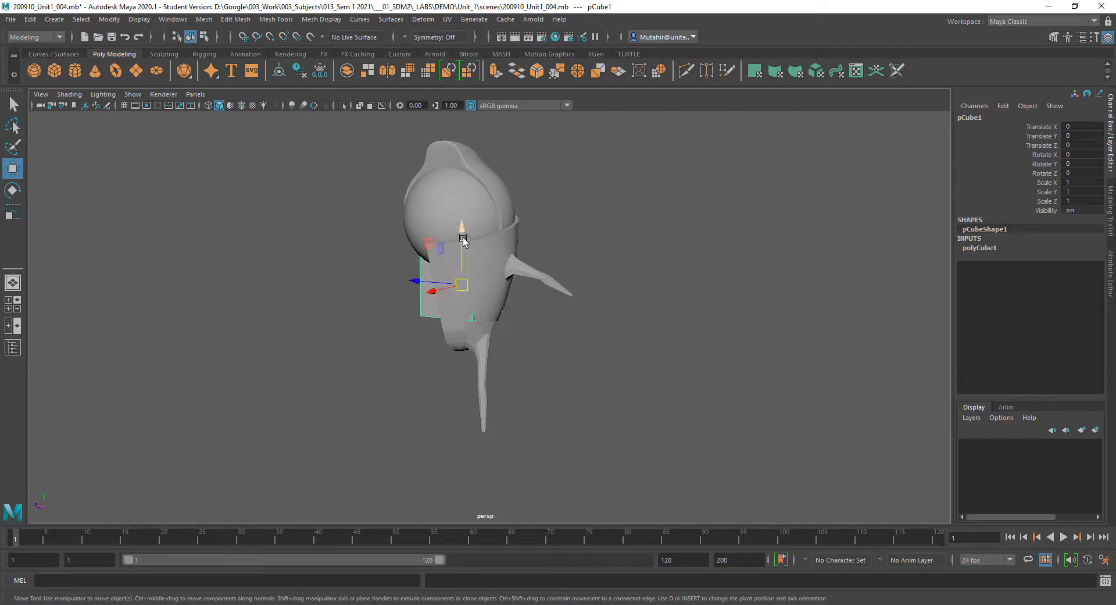
{"action": "left_click_drag", "start_coordinate": [464, 240], "coordinate": [456, 379]}
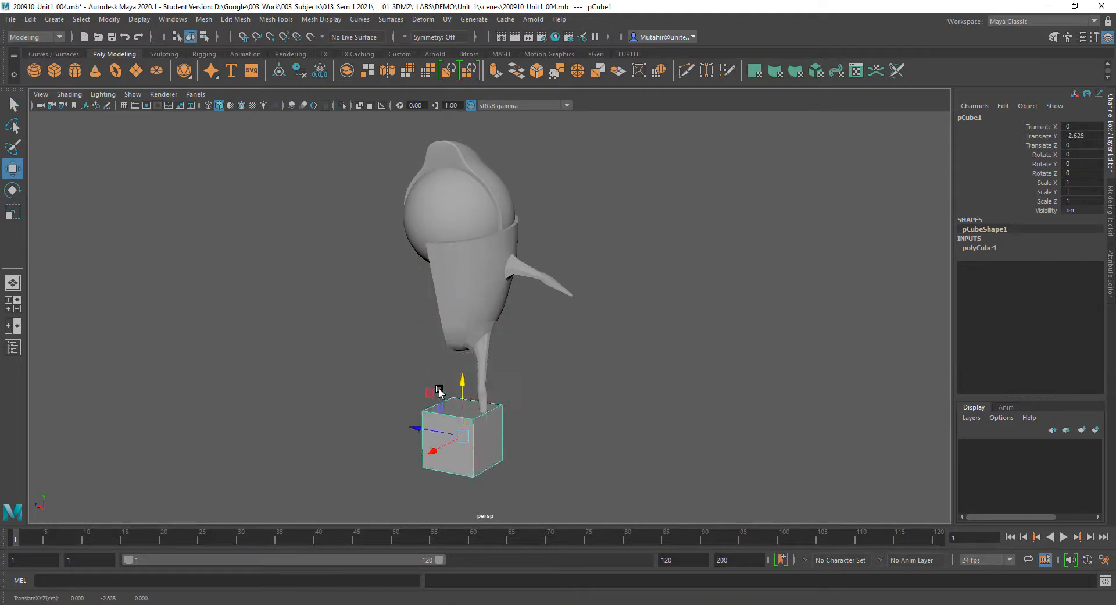
Set the cube's width to 1.02 and its height to 0.29 in its polyCube settings.
{"action": "key", "text": "f"}
{"action": "left_click_drag", "start_coordinate": [523, 381], "coordinate": [546, 372], "text": "alt"}
{"action": "left_click", "coordinate": [994, 247]}
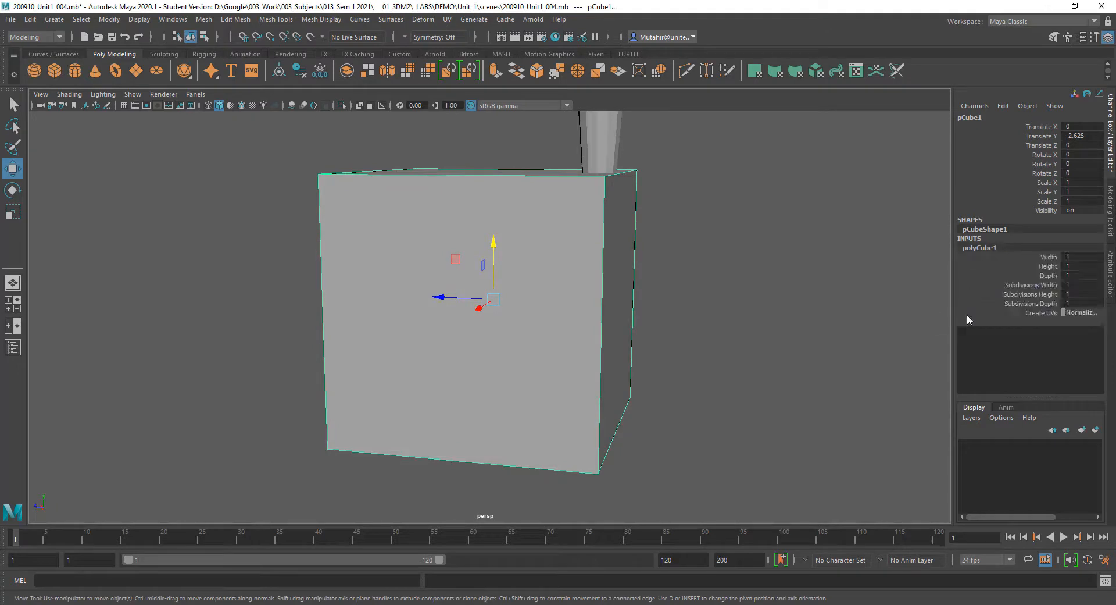
{"action": "left_click", "coordinate": [1048, 257]}
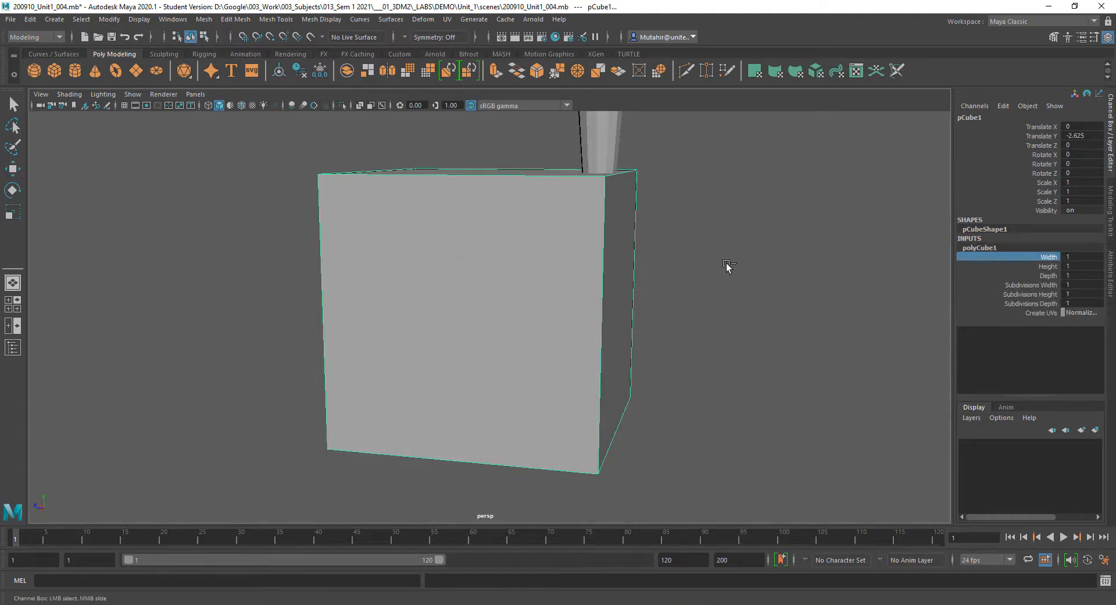
{"action": "right_click_drag", "start_coordinate": [722, 391], "coordinate": [724, 275], "text": "alt"}
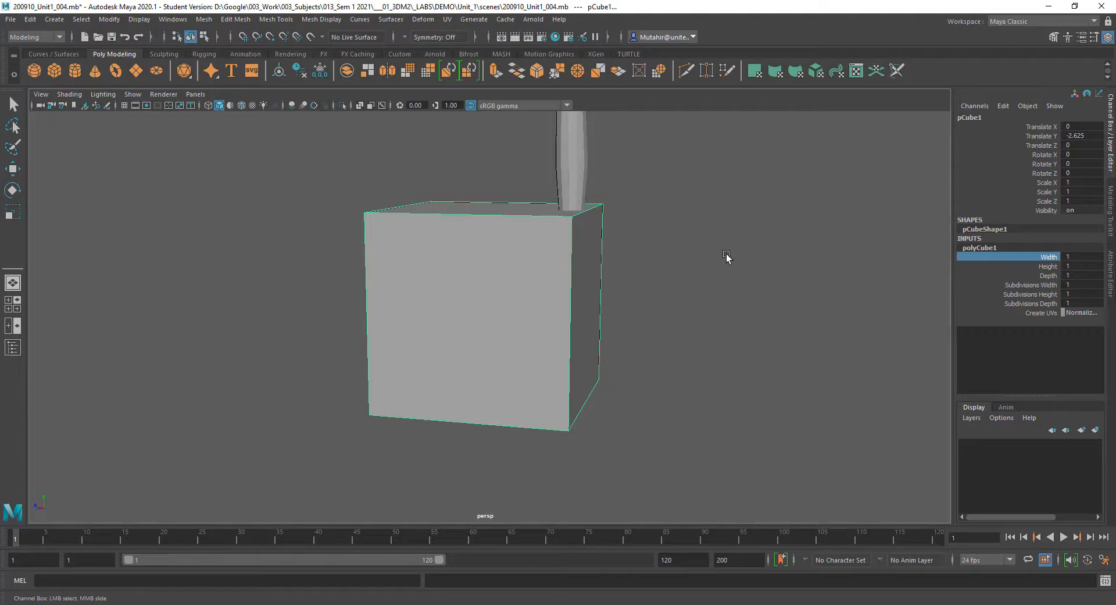
{"action": "middle_click_drag", "start_coordinate": [727, 256], "coordinate": [782, 254]}
{"action": "left_click_drag", "start_coordinate": [721, 284], "coordinate": [621, 293], "text": "alt"}
{"action": "middle_click_drag", "start_coordinate": [756, 291], "coordinate": [698, 293]}
{"action": "left_click", "coordinate": [1048, 267]}
{"action": "middle_click_drag", "start_coordinate": [770, 306], "coordinate": [728, 308]}
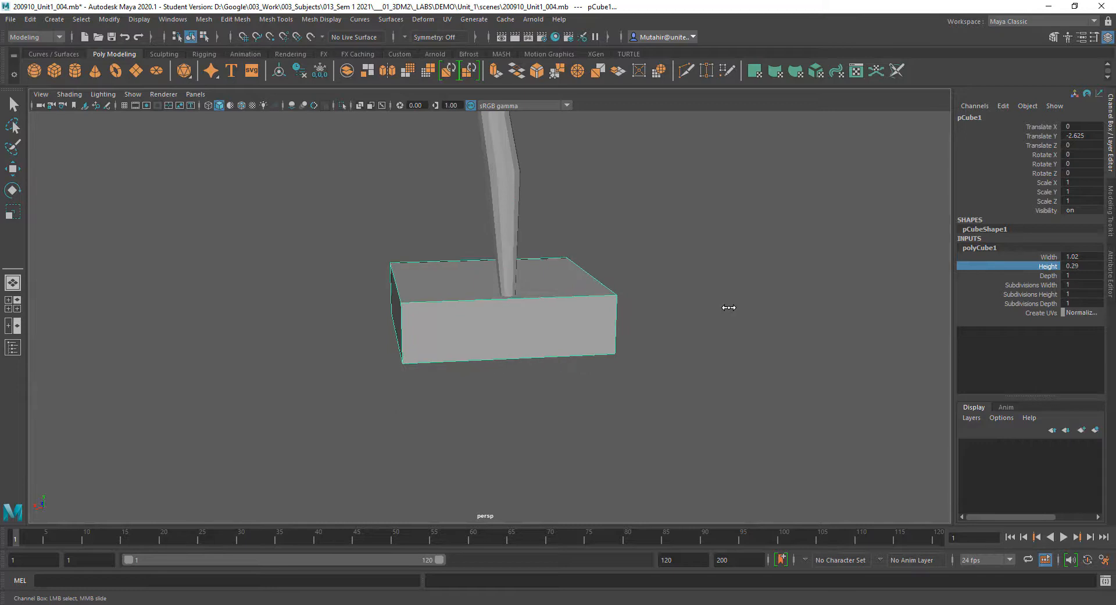
Set the box's depth to 0.52 and move it under the leg's lower end, to Translate X 0.359 and Z -0.432.
{"action": "left_click_drag", "start_coordinate": [528, 312], "coordinate": [630, 320], "text": "alt"}
{"action": "left_click", "coordinate": [1048, 275]}
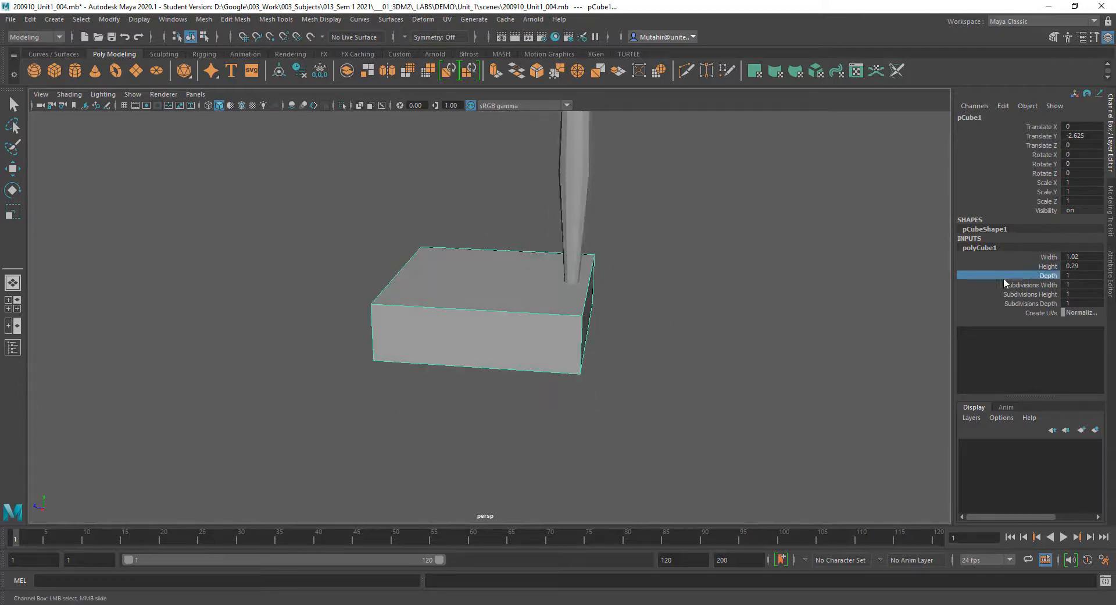
{"action": "middle_click_drag", "start_coordinate": [738, 317], "coordinate": [668, 314]}
{"action": "left_click_drag", "start_coordinate": [668, 314], "coordinate": [586, 340], "text": "alt"}
{"action": "key", "text": "w"}
{"action": "left_click_drag", "start_coordinate": [441, 296], "coordinate": [523, 341]}
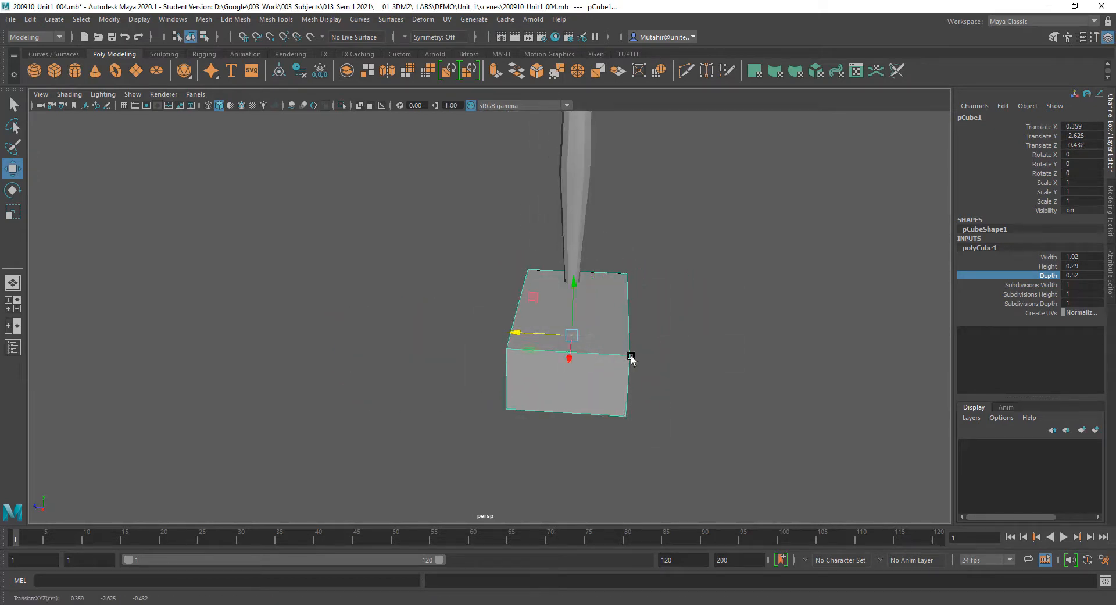
{"action": "mouse_move", "coordinate": [631, 361]}
{"action": "left_mouse_down", "text": "alt"}
{"action": "mouse_move", "coordinate": [529, 347]}
{"action": "mouse_move", "coordinate": [673, 346]}
{"action": "mouse_move", "coordinate": [630, 347]}
{"action": "left_mouse_up", "text": "alt"}
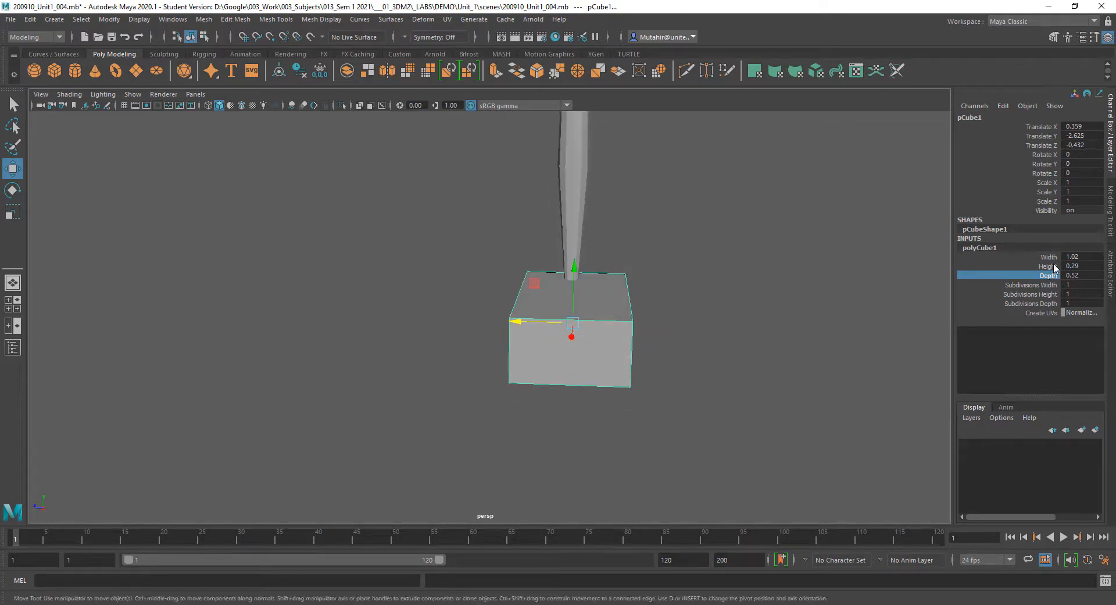
Try narrowing the foot box's width to about 0.81, and undo the change.
{"action": "left_click", "coordinate": [1032, 260]}
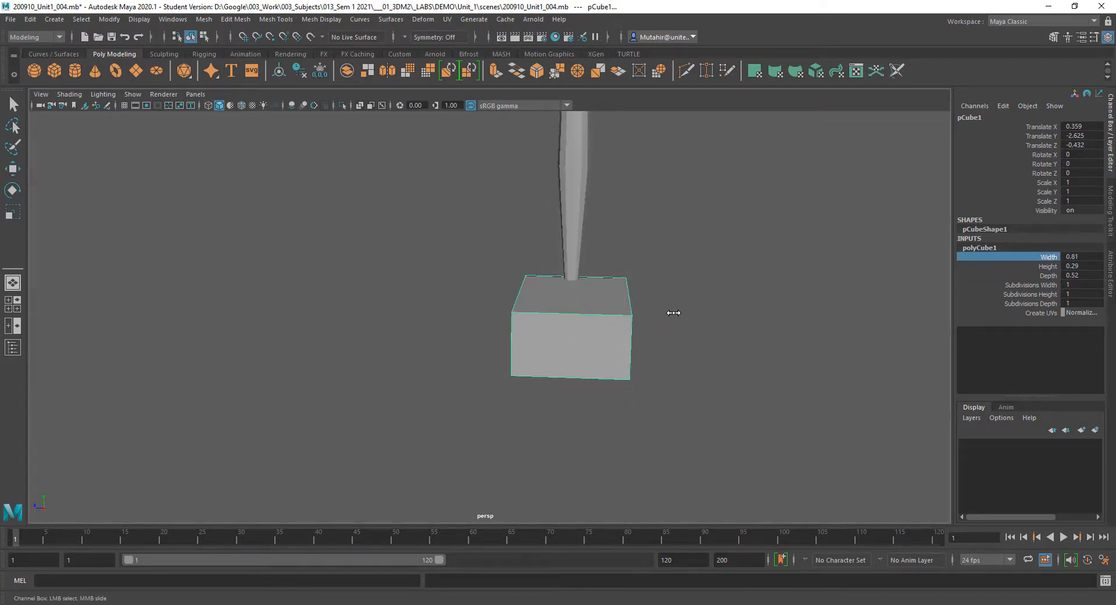
{"action": "key", "text": "ctrl+z"}
{"action": "left_click_drag", "start_coordinate": [907, 282], "coordinate": [800, 300], "text": "alt"}
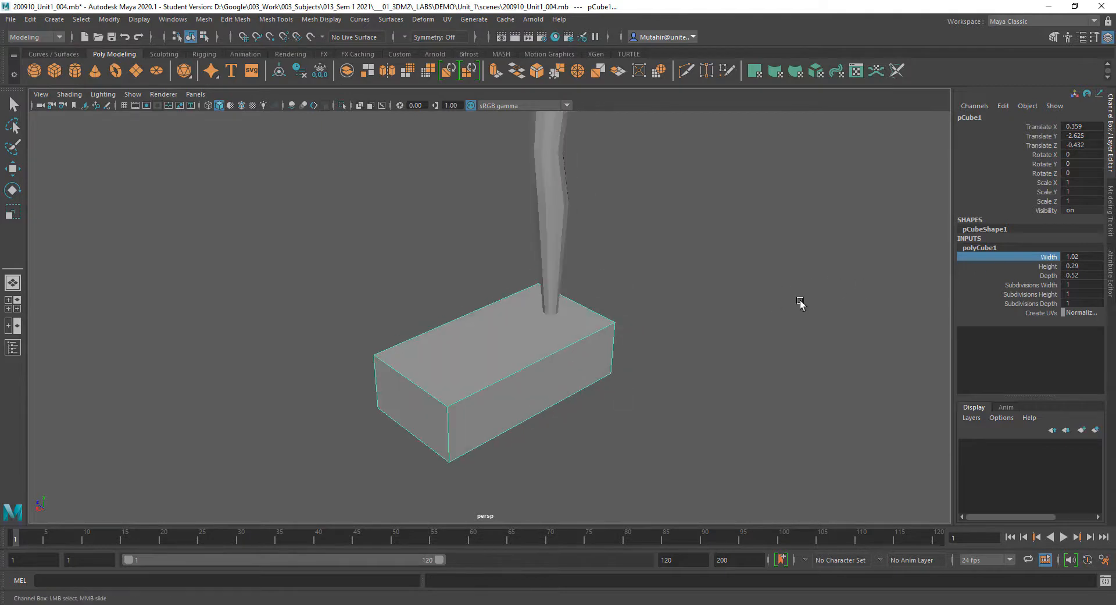
Reduce the foot box's depth to 0.41 and compare its proportions with the whole character.
{"action": "left_click", "coordinate": [1047, 274]}
{"action": "mouse_move", "coordinate": [810, 278]}
{"action": "middle_mouse_down"}
{"action": "mouse_move", "coordinate": [785, 279]}
{"action": "mouse_move", "coordinate": [797, 274]}
{"action": "middle_mouse_up"}
{"action": "left_click_drag", "start_coordinate": [797, 274], "coordinate": [593, 291], "text": "alt"}
{"action": "key", "text": "a"}
{"action": "key", "text": "f"}
{"action": "key", "text": "a"}
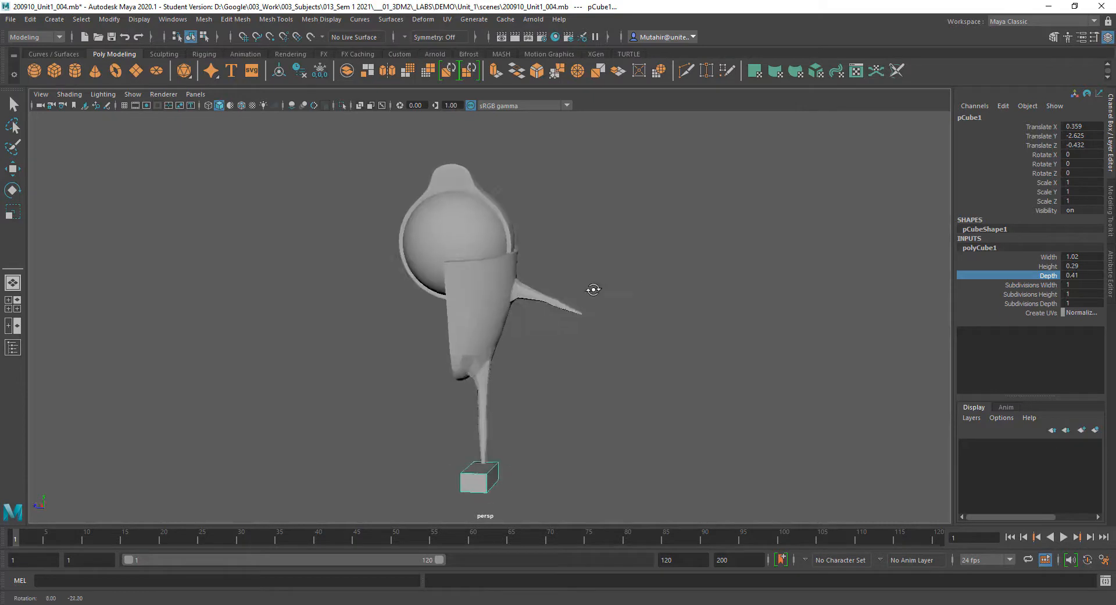
Divide the foot box along its width into 4 subdivisions.
{"action": "key", "text": "f"}
{"action": "right_click_drag", "start_coordinate": [542, 402], "coordinate": [643, 307], "text": "alt"}
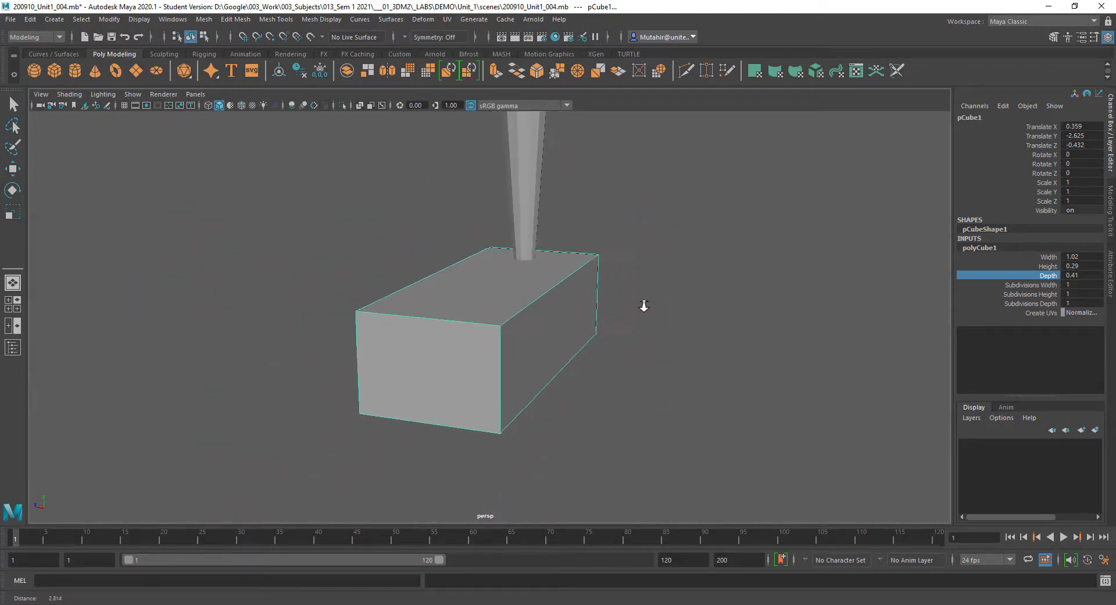
{"action": "left_click_drag", "start_coordinate": [643, 307], "coordinate": [678, 304], "text": "alt"}
{"action": "left_click", "coordinate": [1030, 284]}
{"action": "middle_click_drag", "start_coordinate": [686, 300], "coordinate": [910, 286]}
{"action": "left_click_drag", "start_coordinate": [909, 289], "coordinate": [653, 346], "text": "alt"}
{"action": "key", "text": "ctrl+z"}
Set both the height and the depth subdivisions of the foot box to 3.
{"action": "left_click", "coordinate": [1047, 295]}
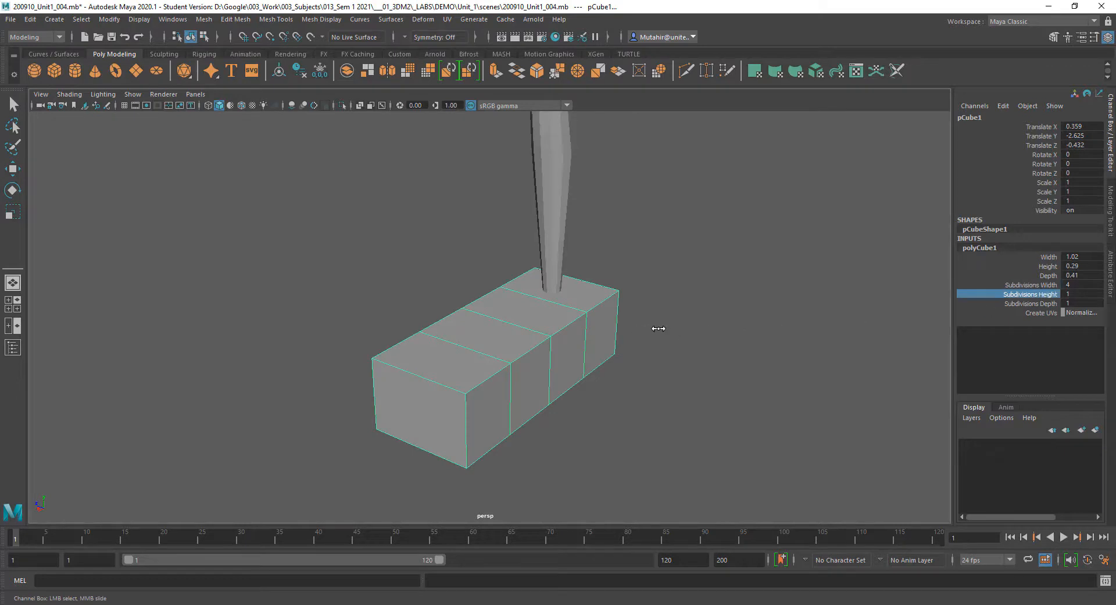
{"action": "middle_click_drag", "start_coordinate": [654, 327], "coordinate": [678, 328]}
{"action": "left_click", "coordinate": [1041, 303]}
{"action": "middle_click_drag", "start_coordinate": [754, 315], "coordinate": [845, 314]}
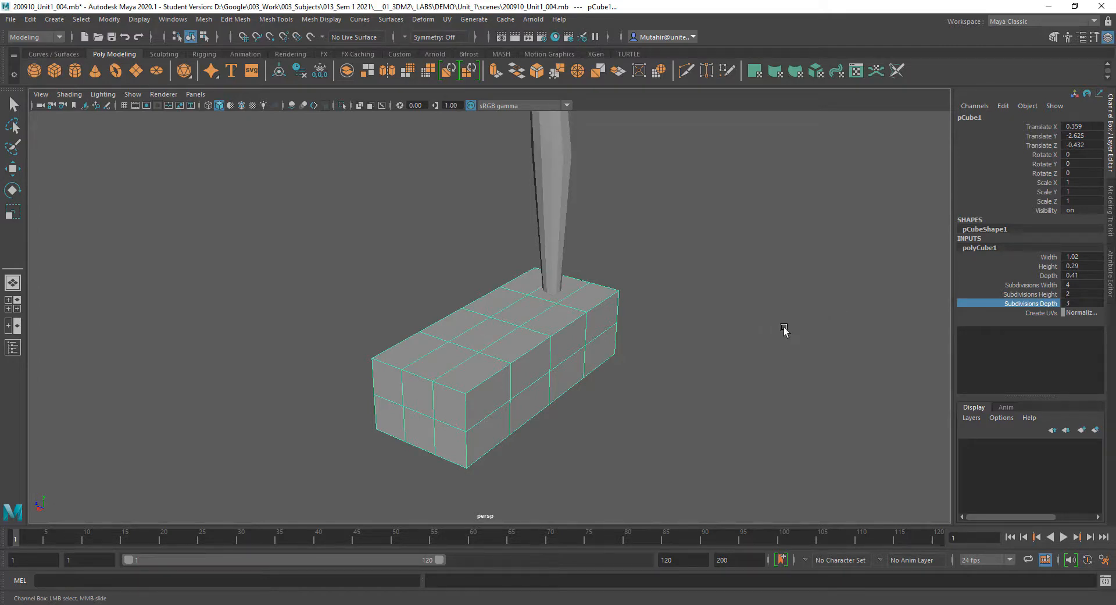
{"action": "mouse_move", "coordinate": [784, 331]}
{"action": "left_mouse_down", "text": "alt"}
{"action": "mouse_move", "coordinate": [775, 345]}
{"action": "mouse_move", "coordinate": [771, 319]}
{"action": "left_mouse_up", "text": "alt"}
{"action": "left_click", "coordinate": [1040, 295]}
{"action": "middle_click_drag", "start_coordinate": [699, 327], "coordinate": [755, 320]}
{"action": "left_click_drag", "start_coordinate": [595, 360], "coordinate": [625, 368], "text": "alt"}
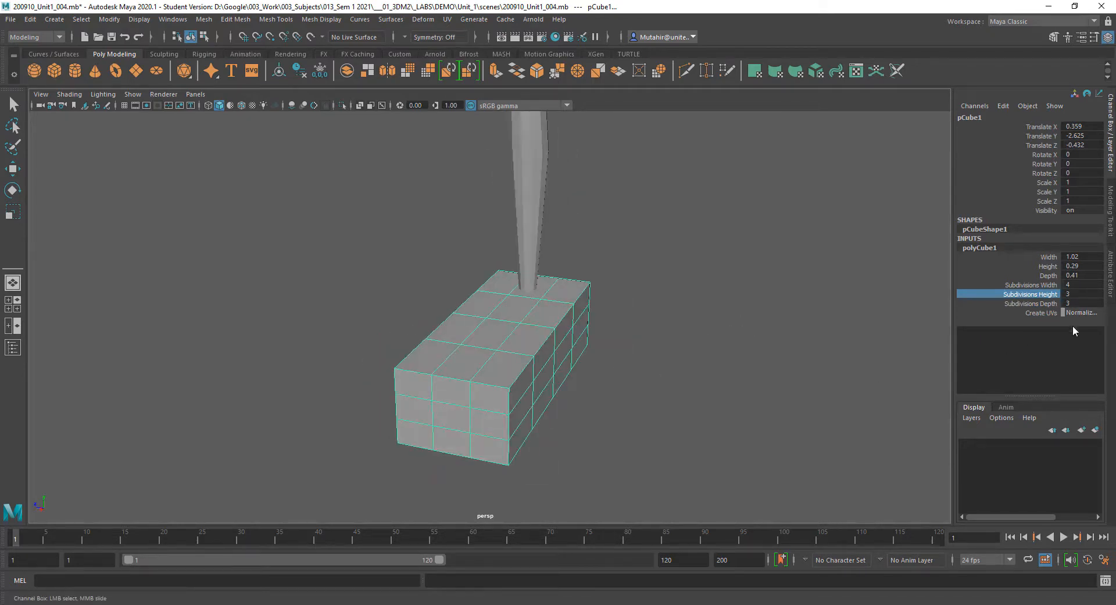
{"action": "left_click_drag", "start_coordinate": [546, 386], "coordinate": [566, 407], "text": "alt"}
Create a polygon cylinder and reduce its radius to 0.22.
{"action": "key", "text": "q"}
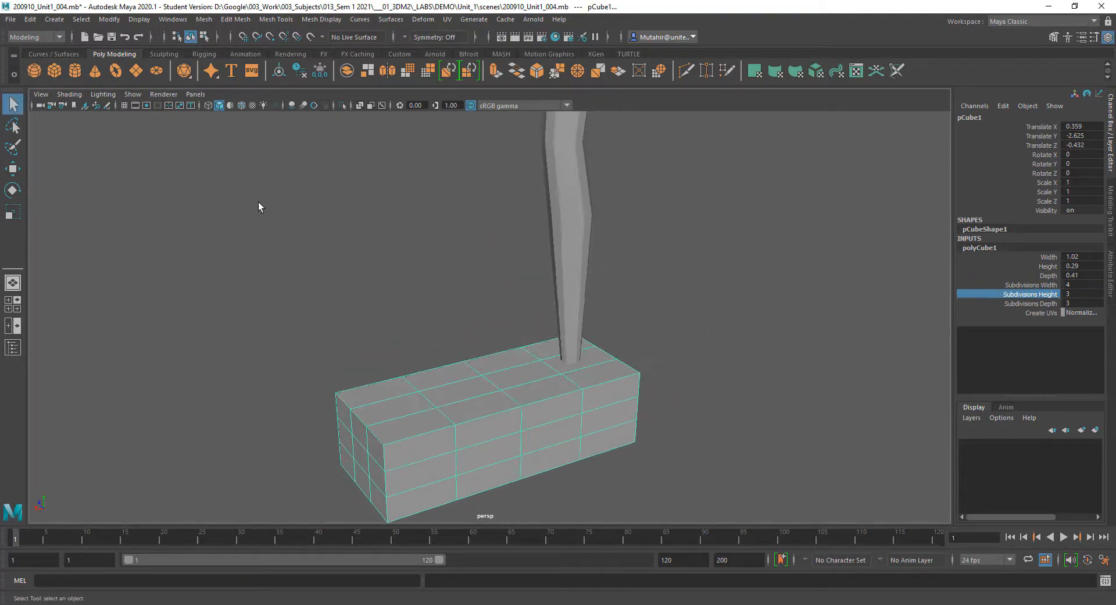
{"action": "left_click", "coordinate": [76, 69]}
{"action": "left_click", "coordinate": [1046, 257]}
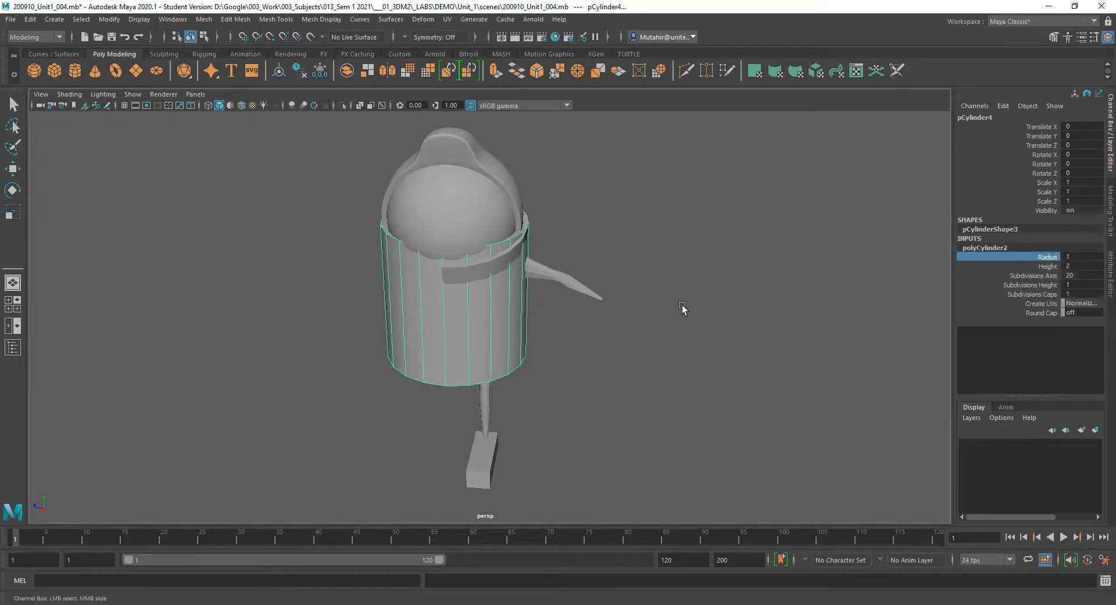
{"action": "middle_click_drag", "start_coordinate": [683, 308], "coordinate": [637, 327]}
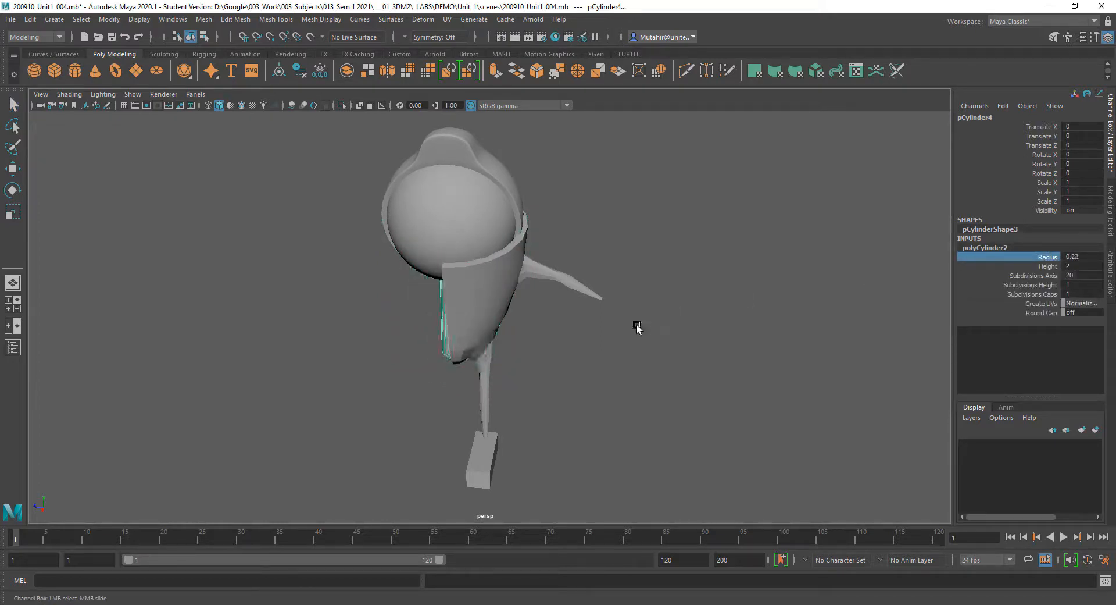
Position the cylinder around the lower leg at X 0.034, Y -2.102, Z -0.42, with radius 0.17 and height 0.79.
{"action": "left_click_drag", "start_coordinate": [501, 398], "coordinate": [471, 348], "text": "alt"}
{"action": "key", "text": "w"}
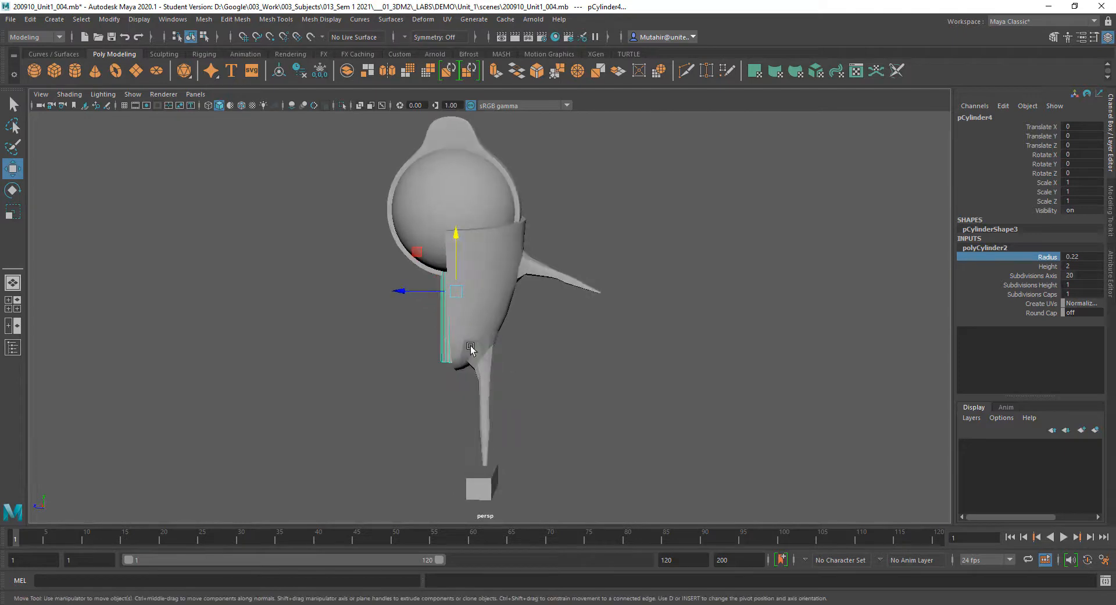
{"action": "left_click_drag", "start_coordinate": [401, 294], "coordinate": [453, 309]}
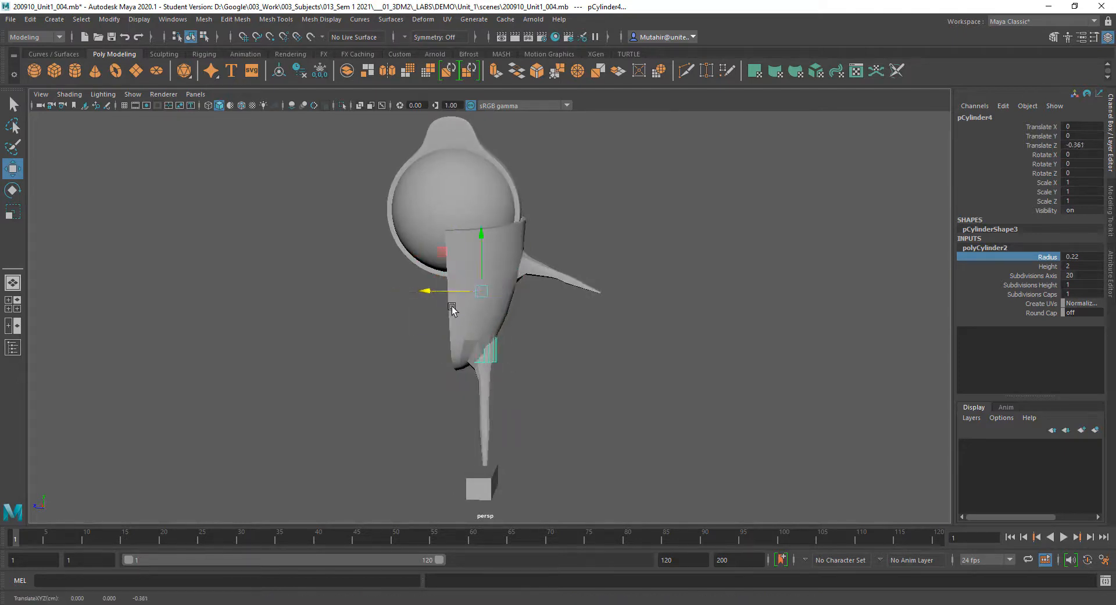
{"action": "left_click_drag", "start_coordinate": [479, 244], "coordinate": [480, 364]}
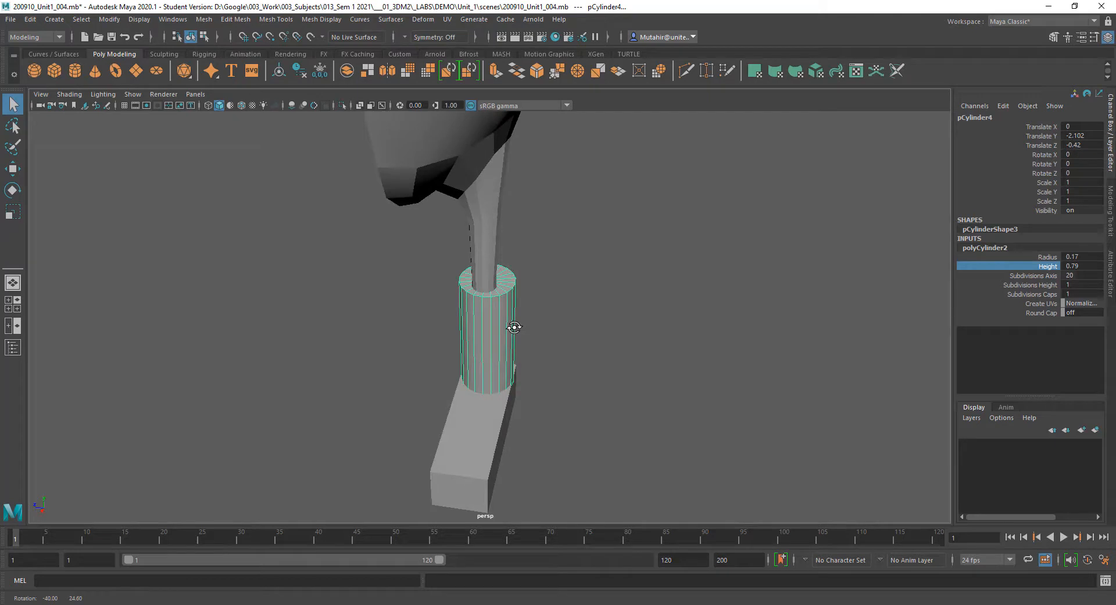
{"action": "right_click_drag", "start_coordinate": [515, 327], "coordinate": [553, 381], "text": "alt"}
{"action": "key", "text": "w"}
{"action": "left_click_drag", "start_coordinate": [553, 381], "coordinate": [427, 333], "text": "alt"}
Examine how the leg cylinder meets the foot box from several angles, in shaded and wireframe display.
{"action": "left_click", "coordinate": [388, 459]}
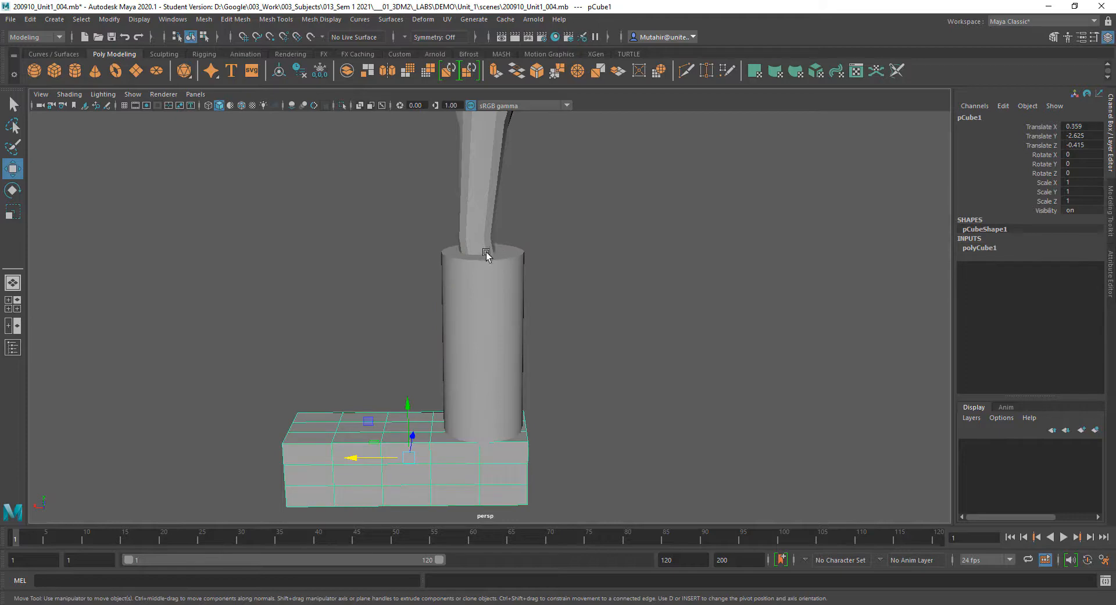
{"action": "left_click_drag", "start_coordinate": [470, 302], "coordinate": [557, 294], "text": "alt"}
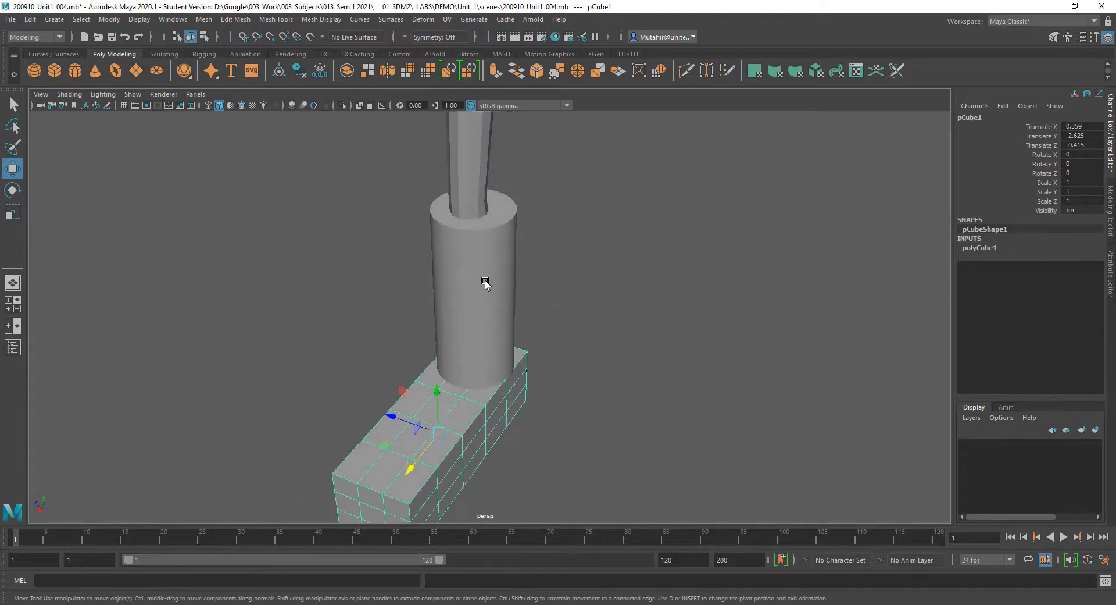
{"action": "left_click", "coordinate": [482, 283]}
{"action": "left_click_drag", "start_coordinate": [451, 285], "coordinate": [479, 281], "text": "alt"}
{"action": "left_click", "coordinate": [456, 406]}
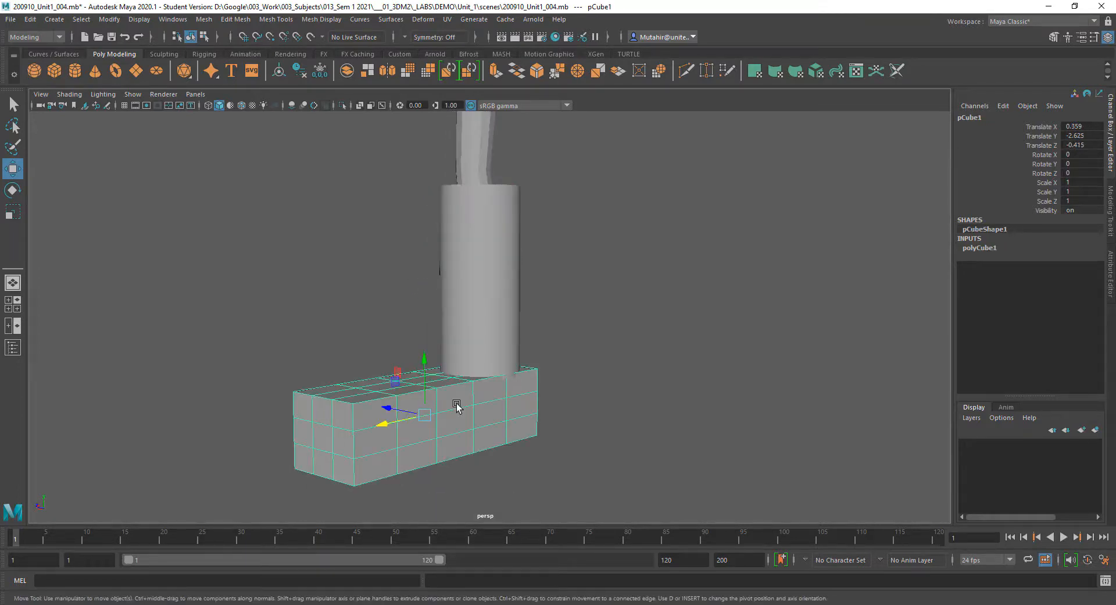
{"action": "left_click", "coordinate": [491, 300]}
{"action": "right_click_drag", "start_coordinate": [558, 244], "coordinate": [570, 331], "text": "alt"}
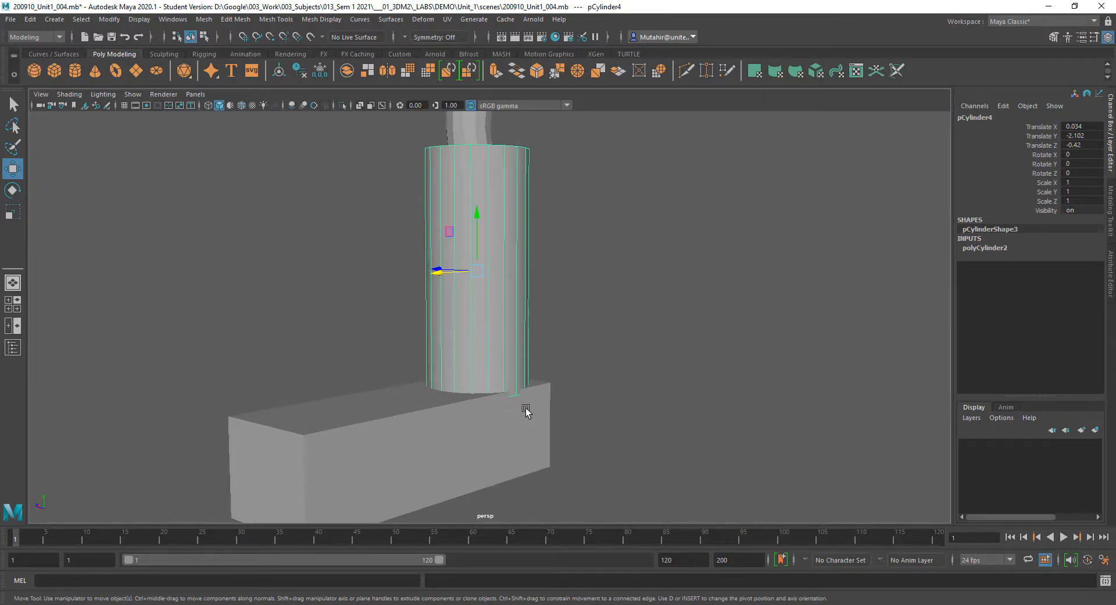
{"action": "key", "text": "4"}
{"action": "left_click_drag", "start_coordinate": [470, 424], "coordinate": [497, 378], "text": "alt"}
{"action": "left_click", "coordinate": [453, 433]}
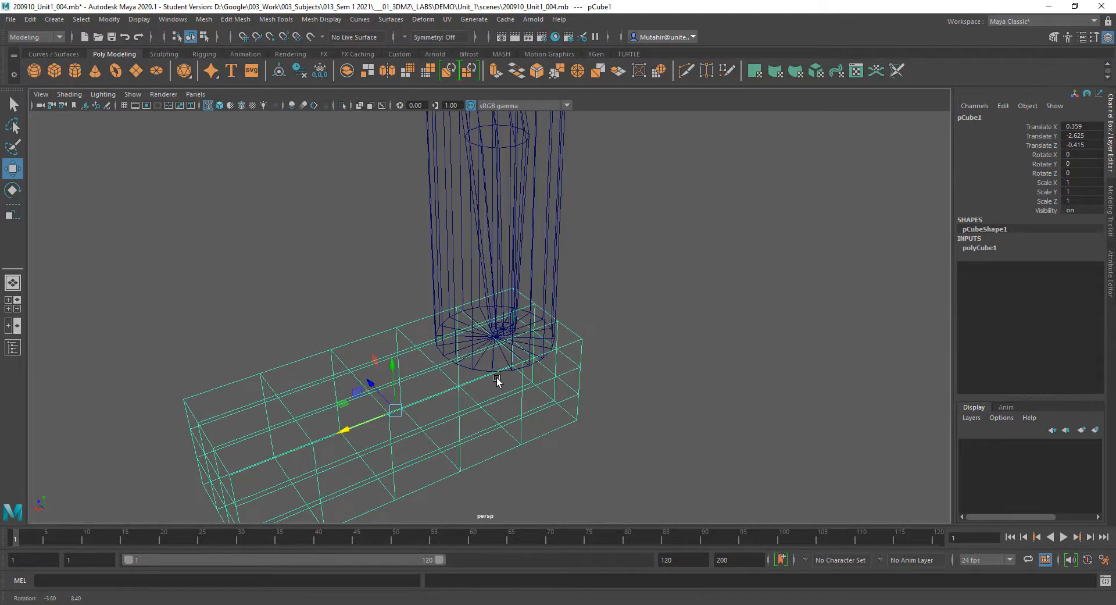
{"action": "left_click_drag", "start_coordinate": [544, 286], "coordinate": [538, 250], "text": "alt"}
{"action": "key", "text": "5"}
Delete the six top faces of the foot box at its heel end, around the leg.
{"action": "key", "text": "q"}
{"action": "right_click_drag", "start_coordinate": [535, 384], "coordinate": [540, 342]}
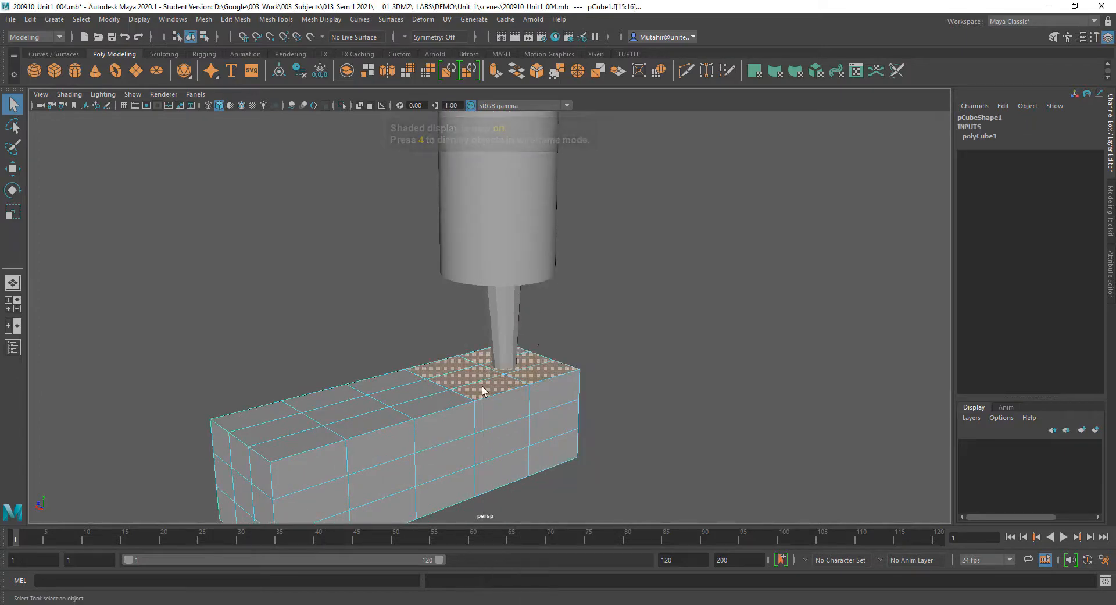
{"action": "left_click_drag", "start_coordinate": [483, 386], "coordinate": [487, 389], "text": "alt"}
{"action": "left_click", "coordinate": [456, 361]}
{"action": "left_click", "coordinate": [463, 374], "text": "shift"}
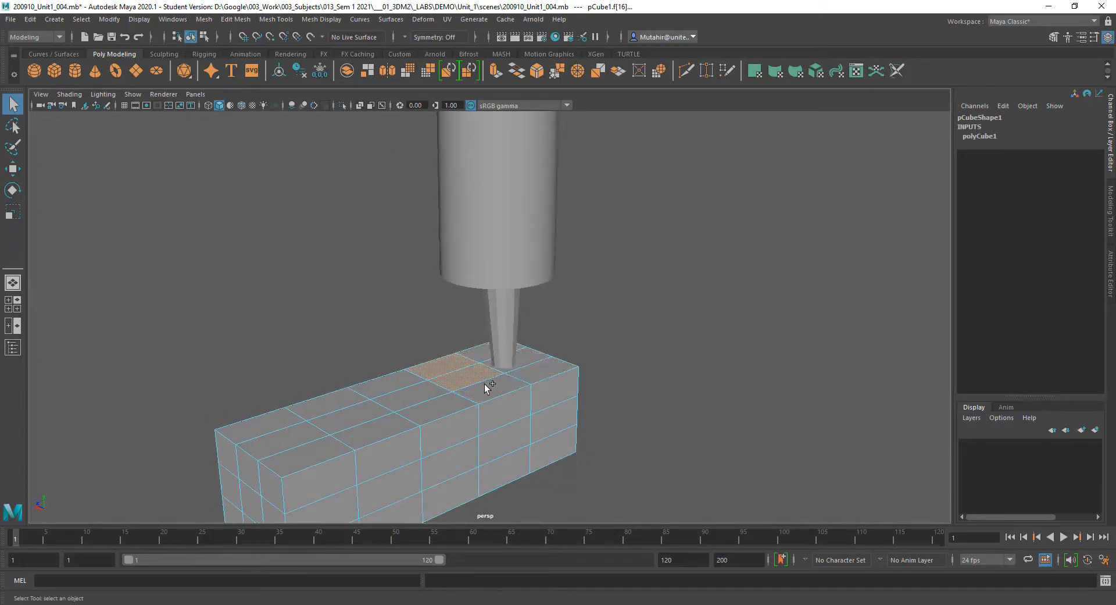
{"action": "left_click", "coordinate": [487, 383], "text": "shift"}
{"action": "left_click", "coordinate": [526, 369], "text": "shift"}
{"action": "left_click", "coordinate": [513, 358], "text": "shift"}
{"action": "left_click", "coordinate": [479, 350], "text": "shift"}
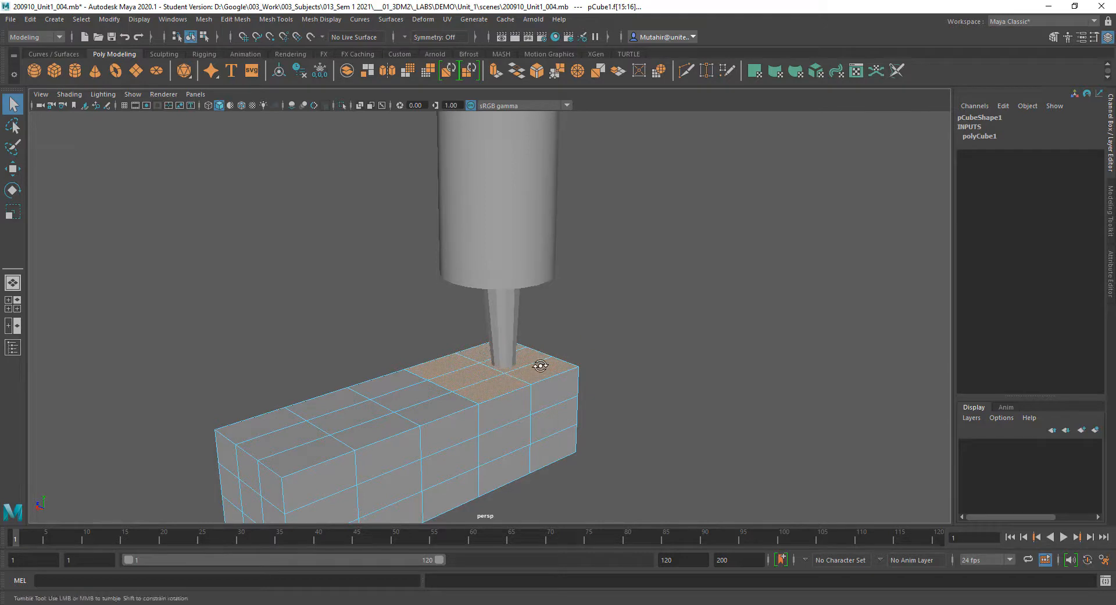
{"action": "mouse_move", "coordinate": [541, 365]}
{"action": "left_mouse_down", "text": "alt"}
{"action": "mouse_move", "coordinate": [548, 347]}
{"action": "mouse_move", "coordinate": [546, 371]}
{"action": "left_mouse_up", "text": "alt"}
{"action": "key", "text": "Delete"}
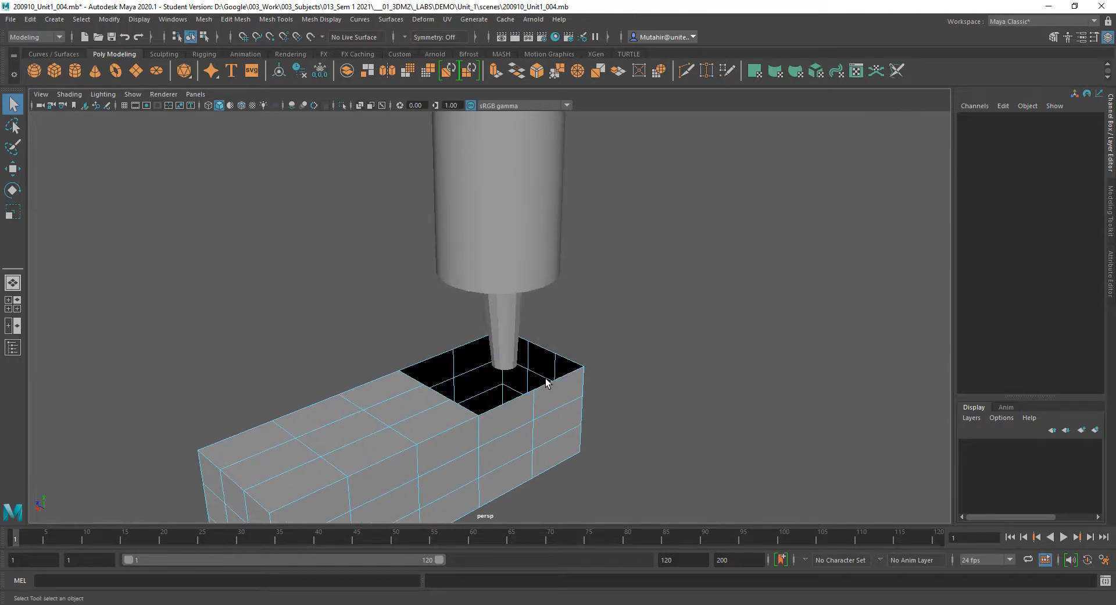
Select the leg cylinder above the foot box and reduce its number of sides.
{"action": "right_click_drag", "start_coordinate": [556, 217], "coordinate": [552, 380], "text": "alt"}
{"action": "middle_click_drag", "start_coordinate": [552, 380], "coordinate": [587, 277], "text": "alt"}
{"action": "right_click_drag", "start_coordinate": [588, 277], "coordinate": [566, 350], "text": "alt"}
{"action": "middle_click_drag", "start_coordinate": [566, 350], "coordinate": [566, 352], "text": "alt"}
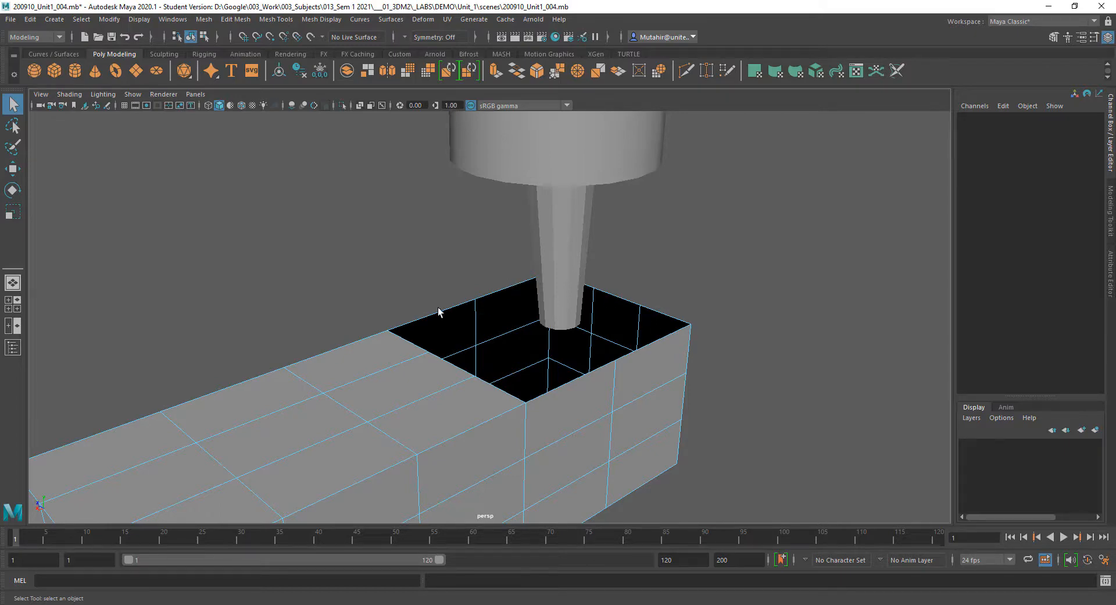
{"action": "scroll", "coordinate": [562, 432], "scroll_direction": "down", "scroll_amount": 3}
{"action": "left_click_drag", "start_coordinate": [517, 390], "coordinate": [541, 244], "text": "alt"}
{"action": "left_click", "coordinate": [532, 218]}
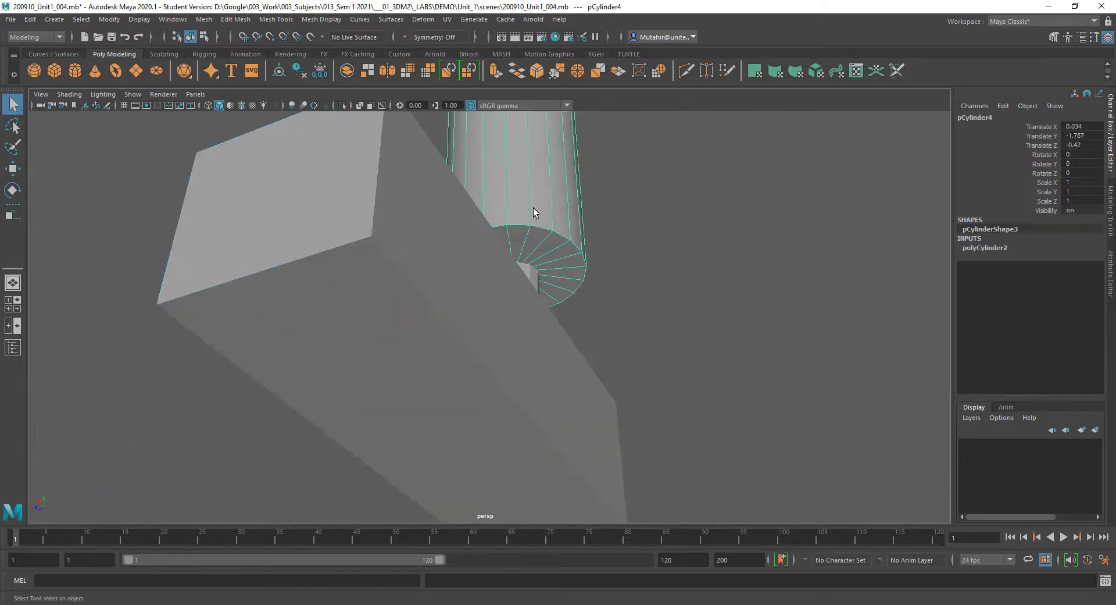
{"action": "middle_click_drag", "start_coordinate": [532, 222], "coordinate": [524, 391], "text": "alt"}
{"action": "left_click_drag", "start_coordinate": [524, 394], "coordinate": [571, 311], "text": "alt"}
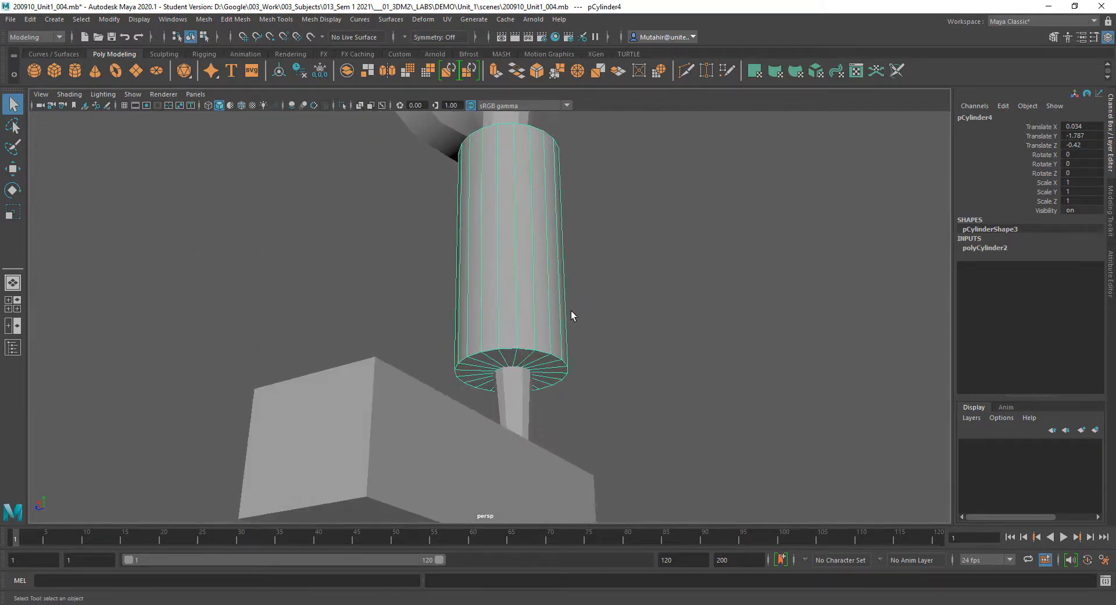
{"action": "middle_click_drag", "start_coordinate": [573, 272], "coordinate": [577, 282], "text": "alt"}
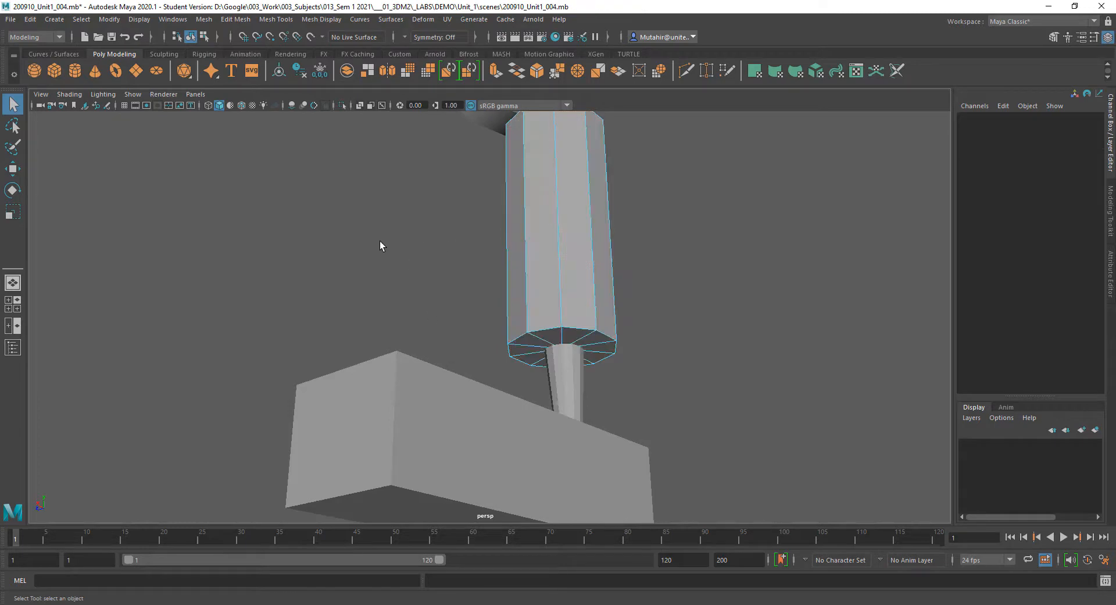
Delete the bottom cap faces of the leg cylinder, leaving its side faces in place.
{"action": "left_click_drag", "start_coordinate": [379, 240], "coordinate": [808, 466]}
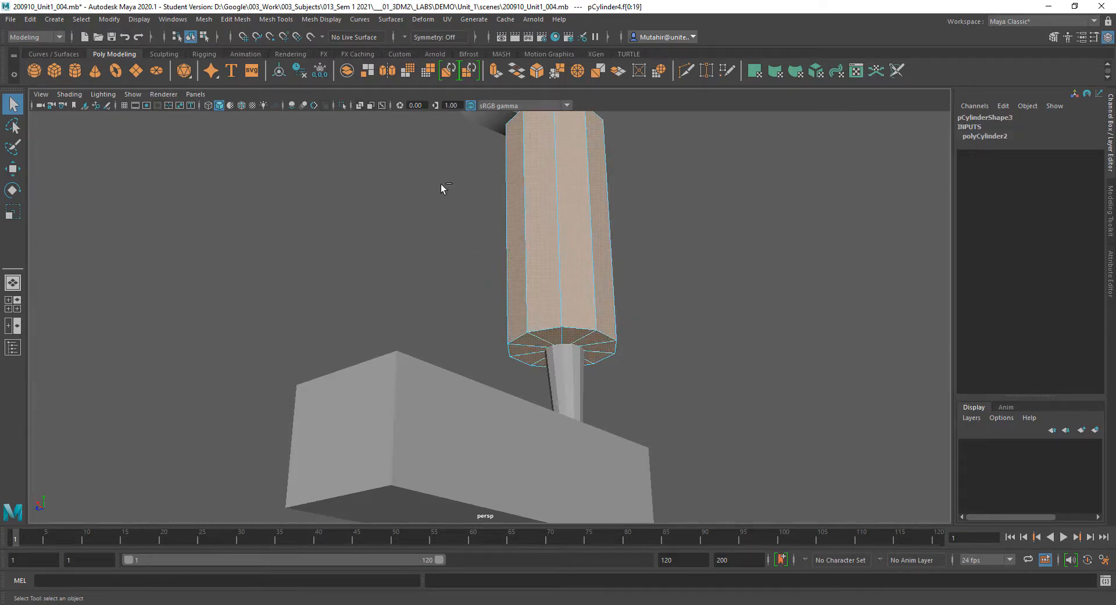
{"action": "left_click_drag", "start_coordinate": [438, 199], "coordinate": [741, 252]}
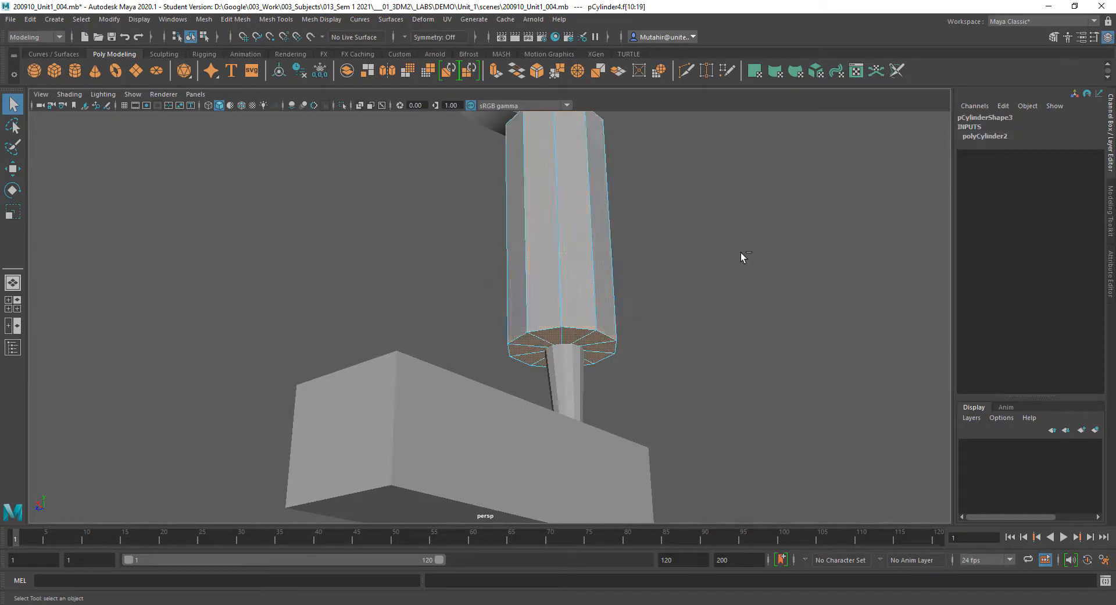
{"action": "key", "text": "5"}
{"action": "key", "text": "Delete"}
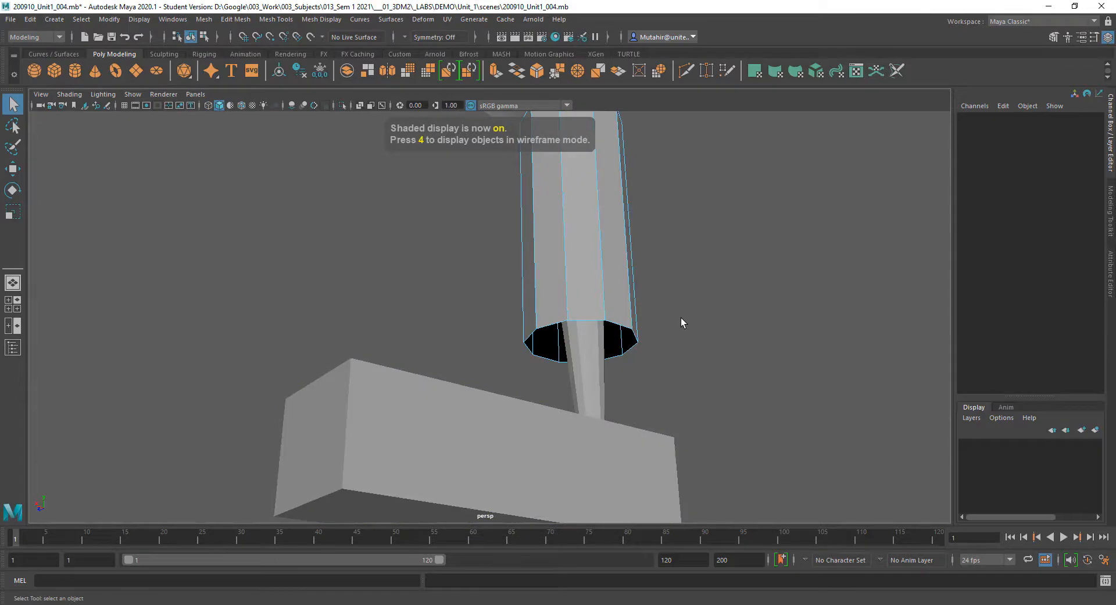
Combine the leg cylinder and the foot box into one mesh, checking the result in the Outliner.
{"action": "mouse_move", "coordinate": [682, 317]}
{"action": "left_mouse_down", "text": "alt"}
{"action": "mouse_move", "coordinate": [649, 364]}
{"action": "mouse_move", "coordinate": [631, 342]}
{"action": "mouse_move", "coordinate": [636, 351]}
{"action": "left_mouse_up", "text": "alt"}
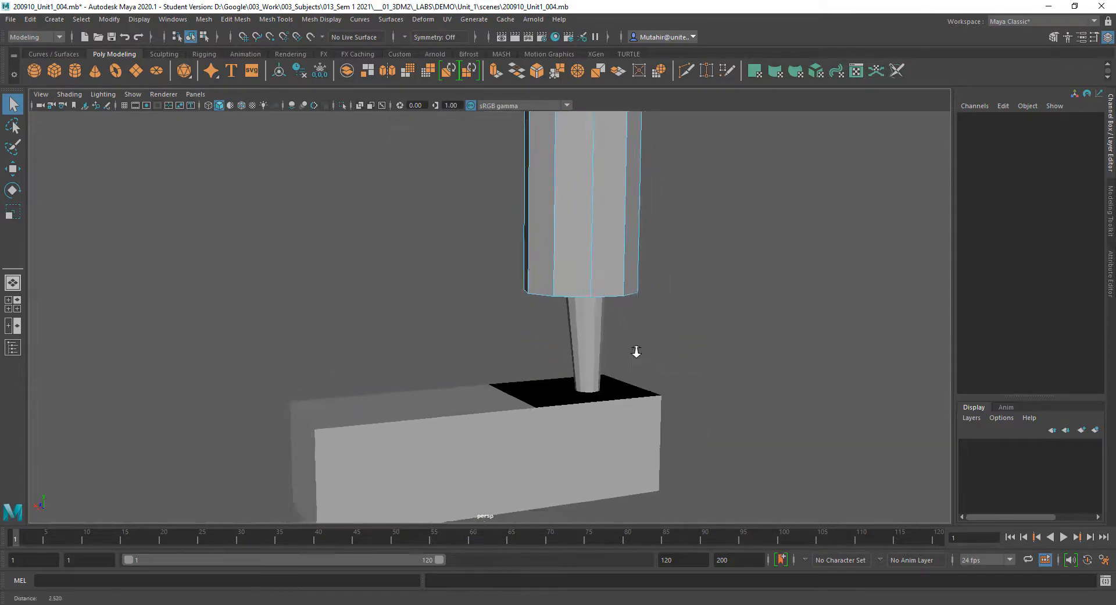
{"action": "middle_click_drag", "start_coordinate": [636, 351], "coordinate": [683, 330], "text": "alt"}
{"action": "right_click_drag", "start_coordinate": [613, 266], "coordinate": [640, 256]}
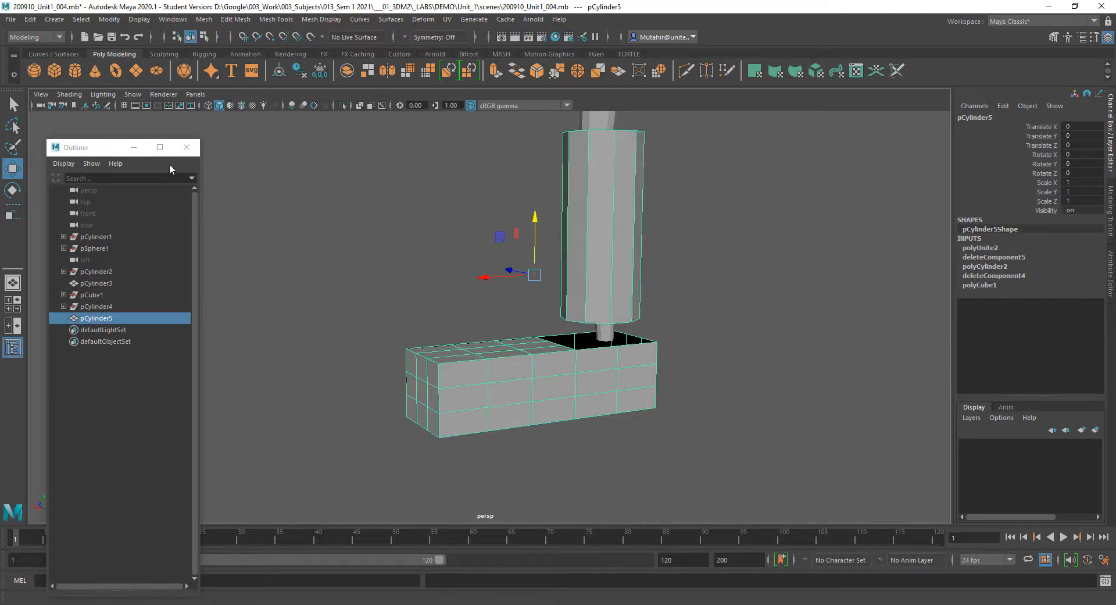
{"action": "left_click", "coordinate": [186, 147]}
{"action": "left_click_drag", "start_coordinate": [651, 361], "coordinate": [628, 287], "text": "alt"}
{"action": "right_click_drag", "start_coordinate": [628, 287], "coordinate": [600, 466], "text": "alt"}
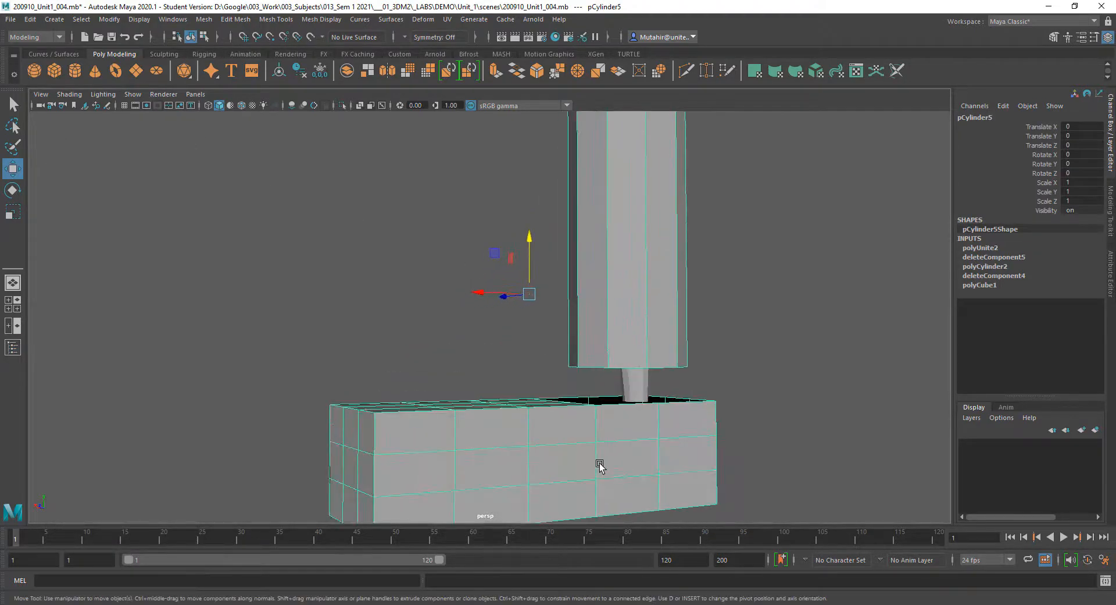
Select the open border edges at the cylinder's lower end and around the hole in the foot box.
{"action": "middle_click_drag", "start_coordinate": [601, 465], "coordinate": [543, 378], "text": "alt"}
{"action": "left_click_drag", "start_coordinate": [569, 272], "coordinate": [583, 305], "text": "alt"}
{"action": "right_click_drag", "start_coordinate": [583, 304], "coordinate": [586, 309], "text": "alt"}
{"action": "key", "text": "q"}
{"action": "right_click_drag", "start_coordinate": [576, 272], "coordinate": [575, 245]}
{"action": "double_click", "coordinate": [574, 278]}
{"action": "left_click_drag", "start_coordinate": [666, 308], "coordinate": [550, 298], "text": "alt"}
{"action": "key", "text": "4"}
{"action": "mouse_move", "coordinate": [531, 351]}
{"action": "left_mouse_down", "text": "alt"}
{"action": "mouse_move", "coordinate": [590, 343]}
{"action": "mouse_move", "coordinate": [575, 326]}
{"action": "left_mouse_up", "text": "alt"}
{"action": "key", "text": "5"}
Try to bridge the two selected borders with the Bridge options reset to defaults, using a linear path and 0 divisions.
{"action": "left_click", "coordinate": [236, 19]}
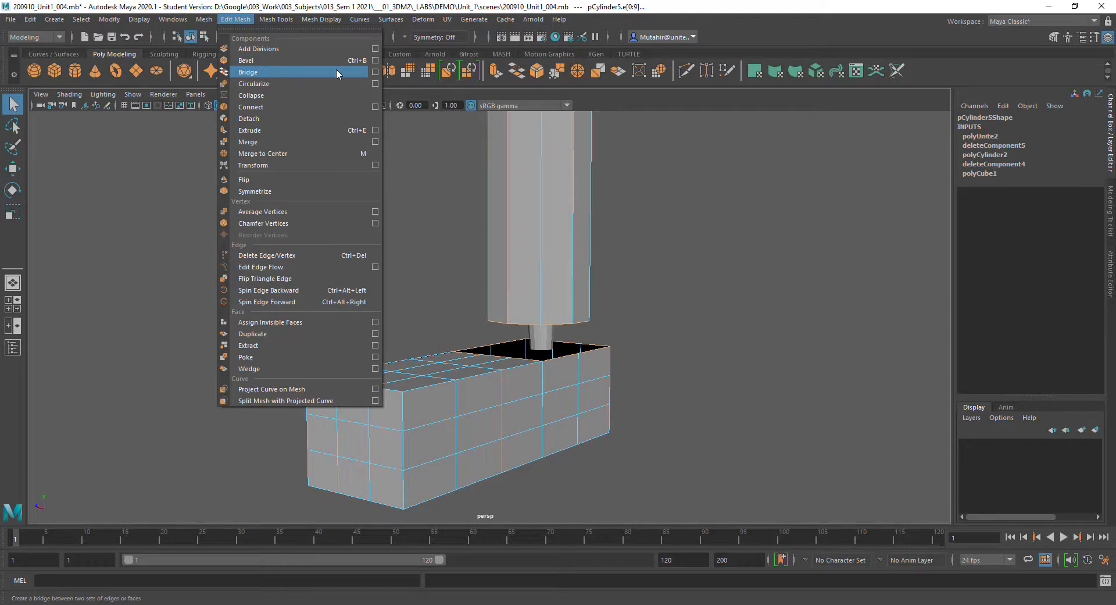
{"action": "left_click", "coordinate": [375, 71]}
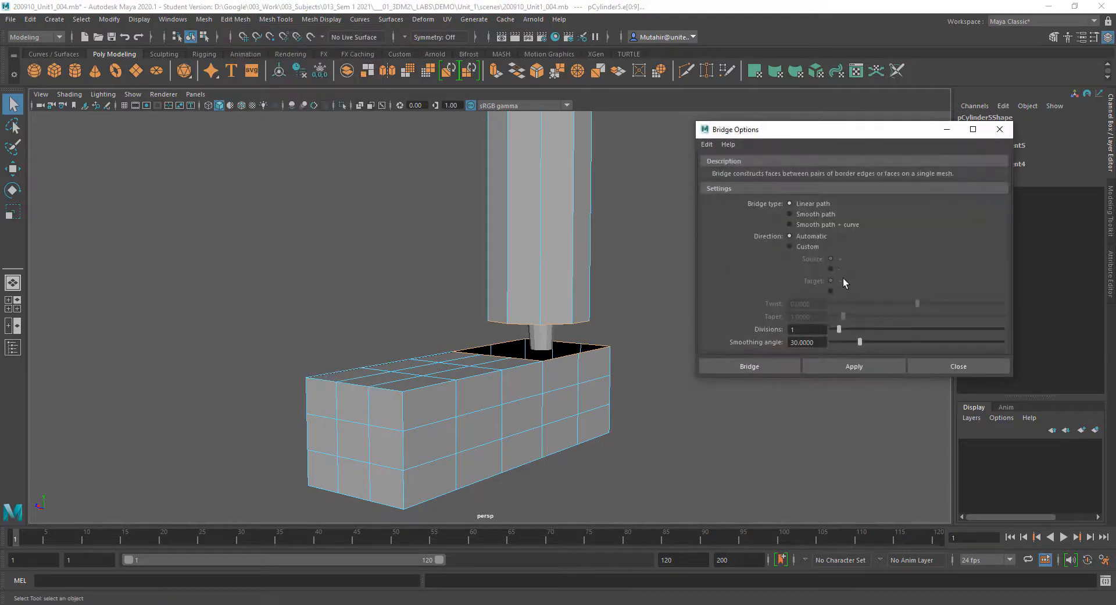
{"action": "left_click", "coordinate": [707, 146]}
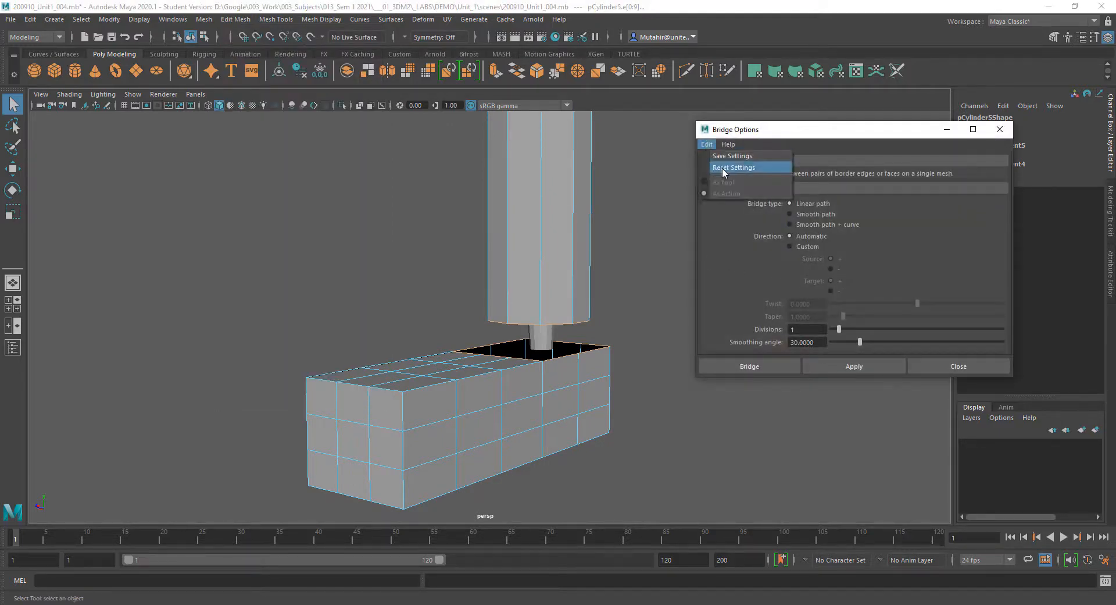
{"action": "left_click", "coordinate": [722, 168]}
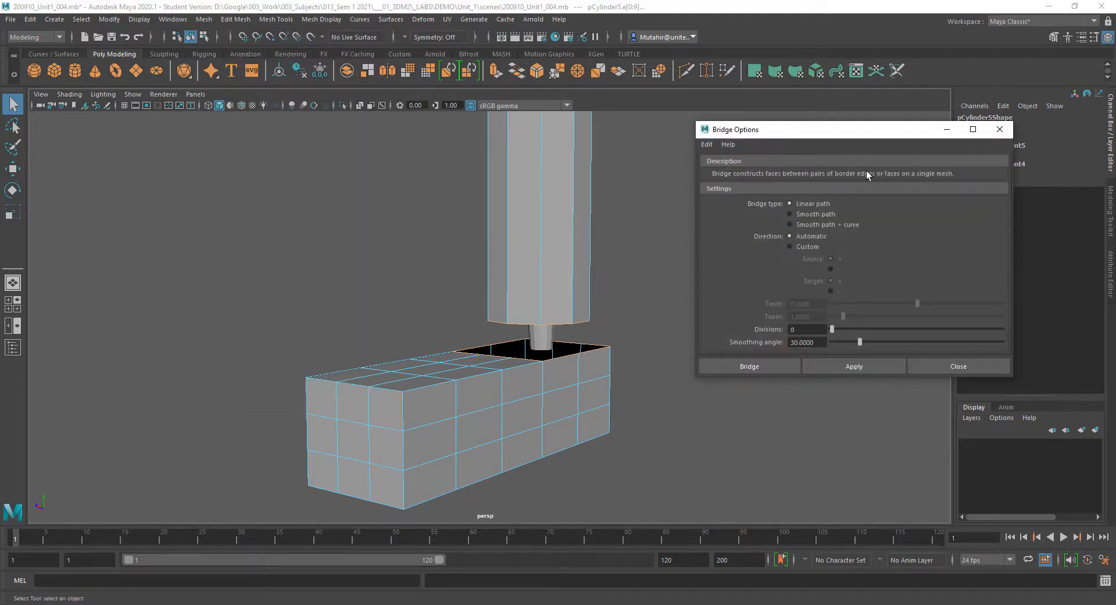
{"action": "left_click", "coordinate": [853, 367]}
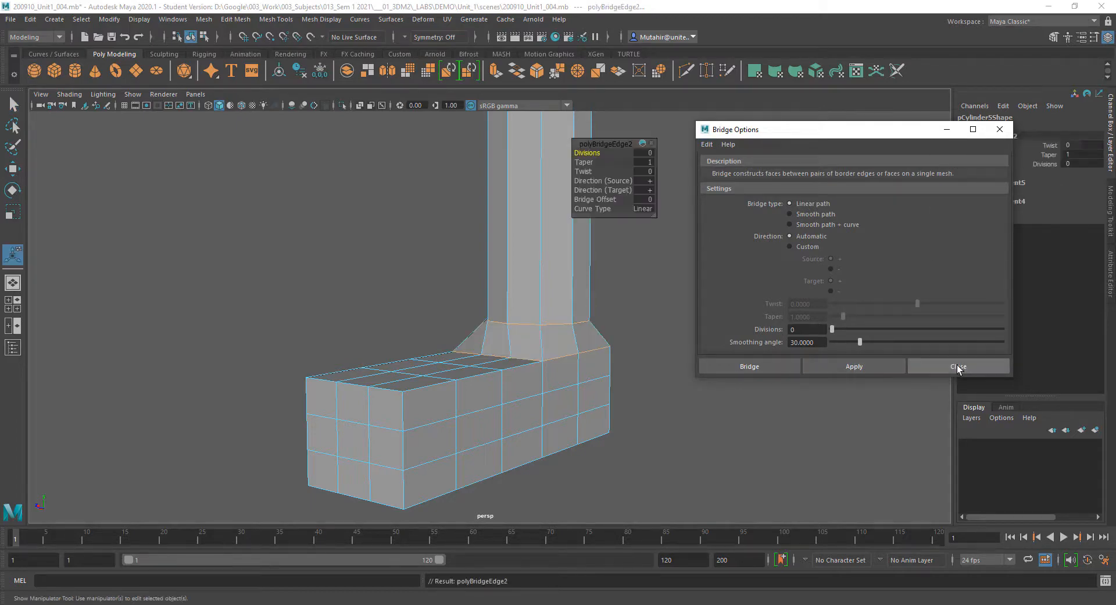
{"action": "left_click_drag", "start_coordinate": [561, 358], "coordinate": [609, 371], "text": "alt"}
{"action": "left_click", "coordinate": [978, 372]}
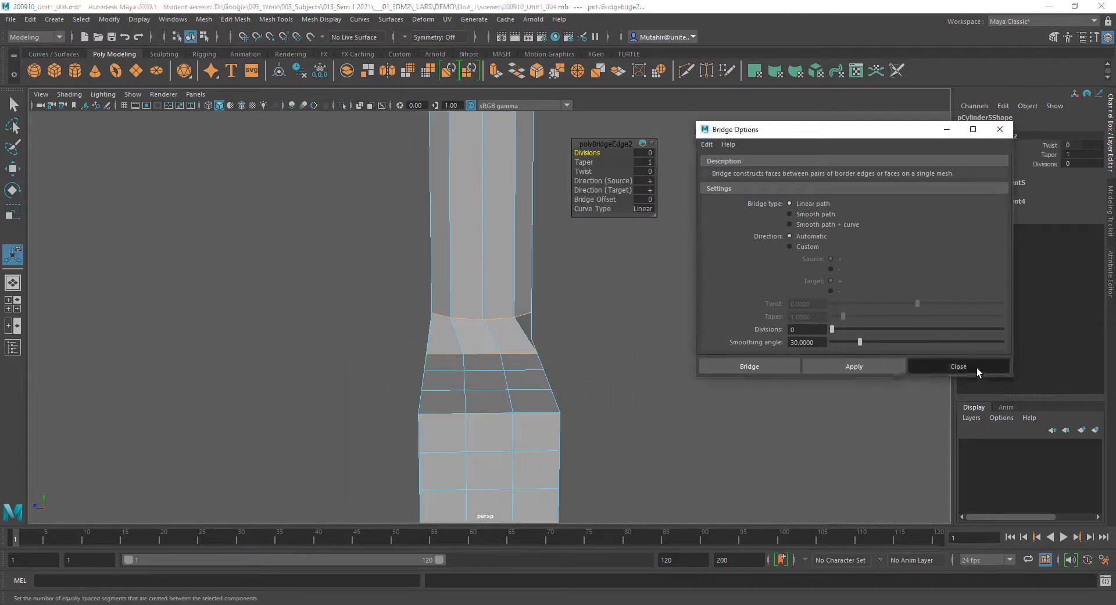
Try to correct the bridge's slanted faces by raising its Bridge Offset to about 10.
{"action": "scroll", "coordinate": [616, 337], "scroll_direction": "up", "scroll_amount": 3}
{"action": "middle_click_drag", "start_coordinate": [616, 325], "coordinate": [619, 354], "text": "alt"}
{"action": "left_click_drag", "start_coordinate": [596, 200], "coordinate": [661, 202]}
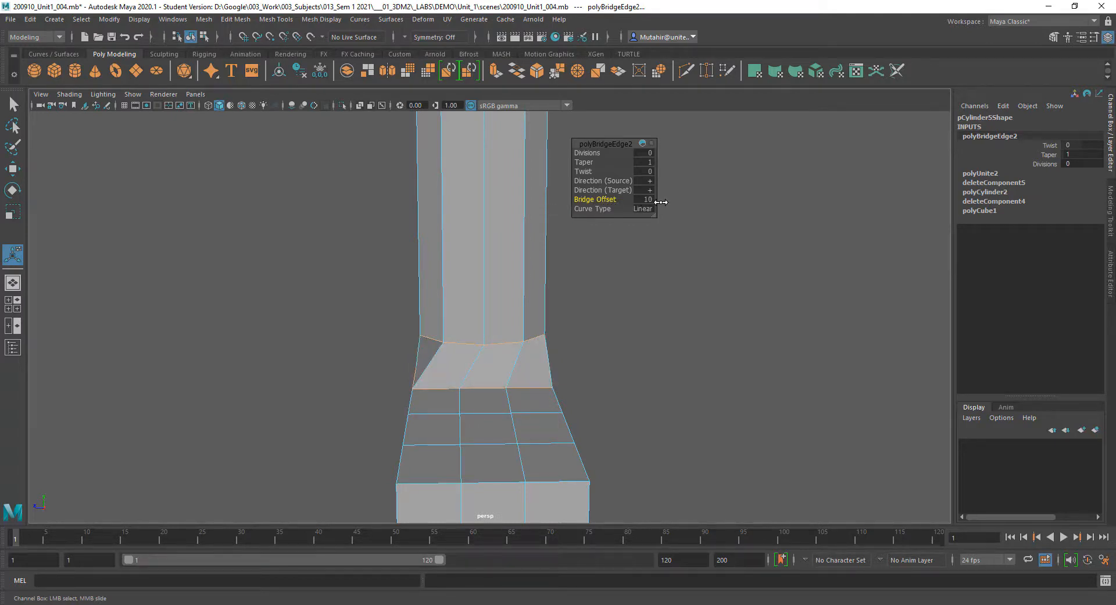
{"action": "left_click_drag", "start_coordinate": [661, 201], "coordinate": [666, 201]}
{"action": "left_click_drag", "start_coordinate": [455, 312], "coordinate": [460, 337], "text": "alt"}
Undo the bridge and its offset changes, and clear the edge selection.
{"action": "key", "text": "ctrl+z"}
{"action": "key", "text": "ctrl+z"}
{"action": "key", "text": "ctrl+z"}
{"action": "left_click", "coordinate": [643, 330]}
Select all faces of the leg cylinder part of the combined mesh for rotating.
{"action": "left_click_drag", "start_coordinate": [541, 391], "coordinate": [584, 377], "text": "alt"}
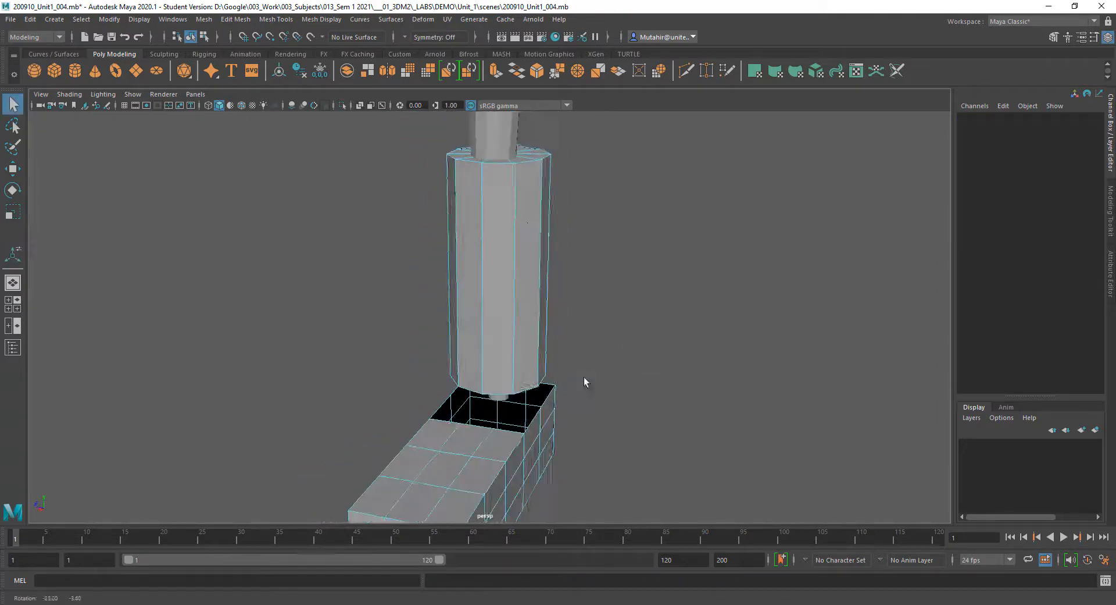
{"action": "right_click_drag", "start_coordinate": [528, 210], "coordinate": [527, 241]}
{"action": "mouse_move", "coordinate": [527, 241]}
{"action": "left_mouse_down", "text": "alt"}
{"action": "mouse_move", "coordinate": [524, 281]}
{"action": "mouse_move", "coordinate": [535, 273]}
{"action": "mouse_move", "coordinate": [507, 242]}
{"action": "left_mouse_up", "text": "alt"}
{"action": "left_click_drag", "start_coordinate": [362, 142], "coordinate": [629, 410]}
{"action": "left_click_drag", "start_coordinate": [584, 320], "coordinate": [562, 337], "text": "alt"}
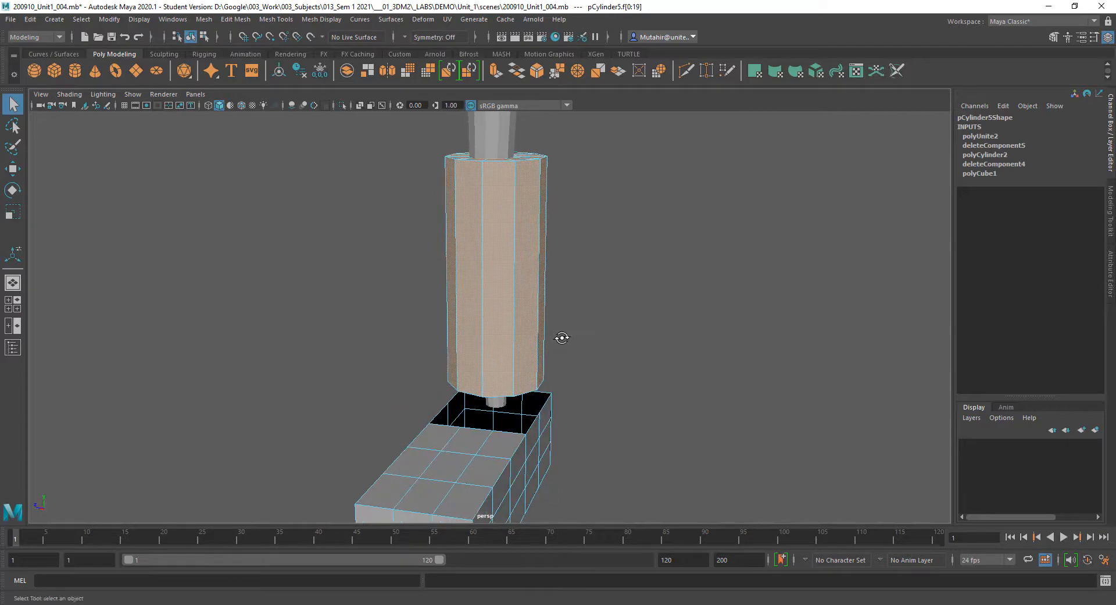
{"action": "key", "text": "e"}
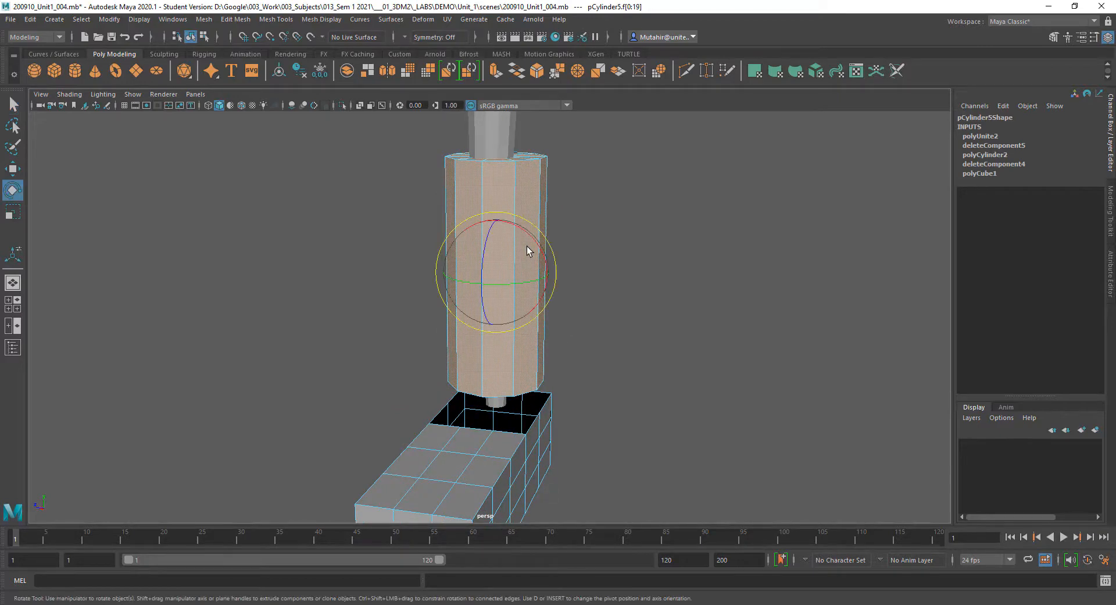
In a wireframe top view, rotate the cylinder faces about the vertical axis until a flat side squarely faces the box's toe end.
{"action": "key", "text": "space"}
{"action": "left_click_drag", "start_coordinate": [638, 246], "coordinate": [597, 247]}
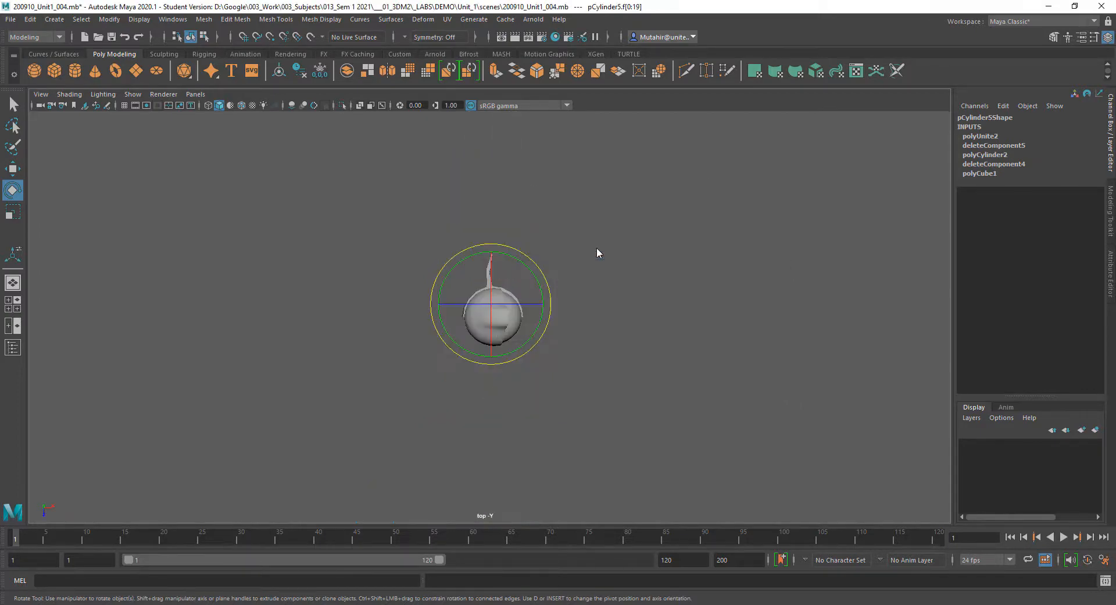
{"action": "key", "text": "4"}
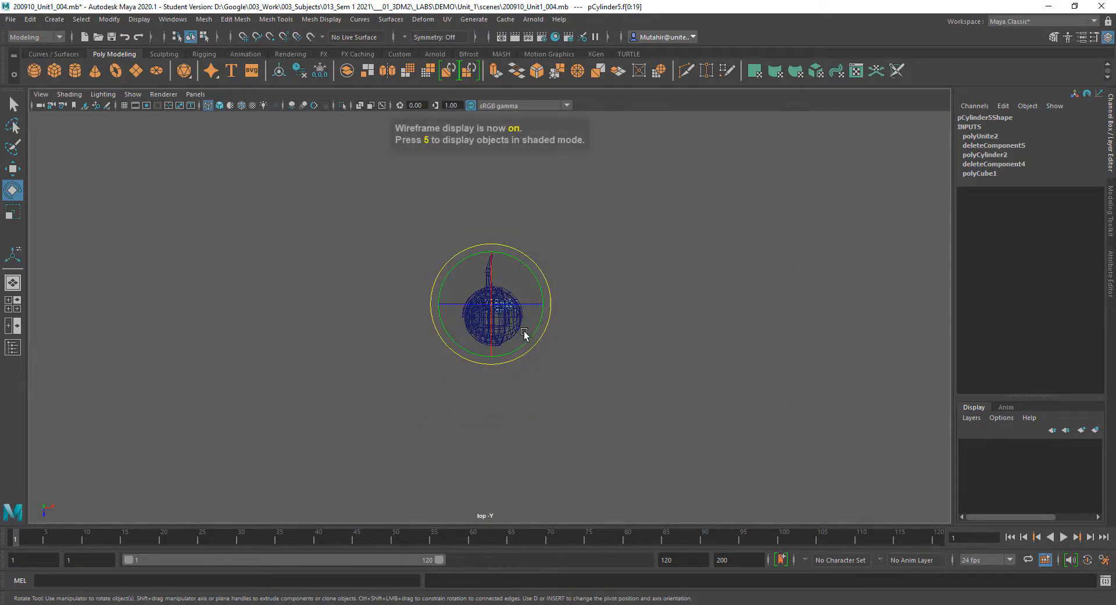
{"action": "key", "text": "f"}
{"action": "scroll", "coordinate": [589, 438], "scroll_direction": "down", "scroll_amount": 3}
{"action": "scroll", "coordinate": [588, 454], "scroll_direction": "up", "scroll_amount": 2}
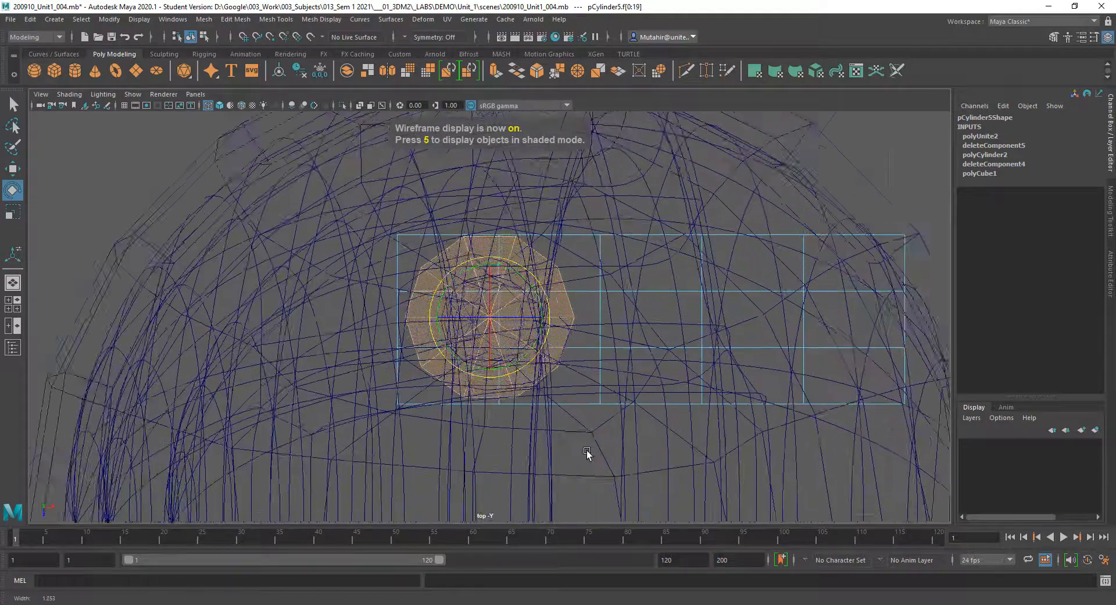
{"action": "scroll", "coordinate": [587, 454], "scroll_direction": "up", "scroll_amount": 1}
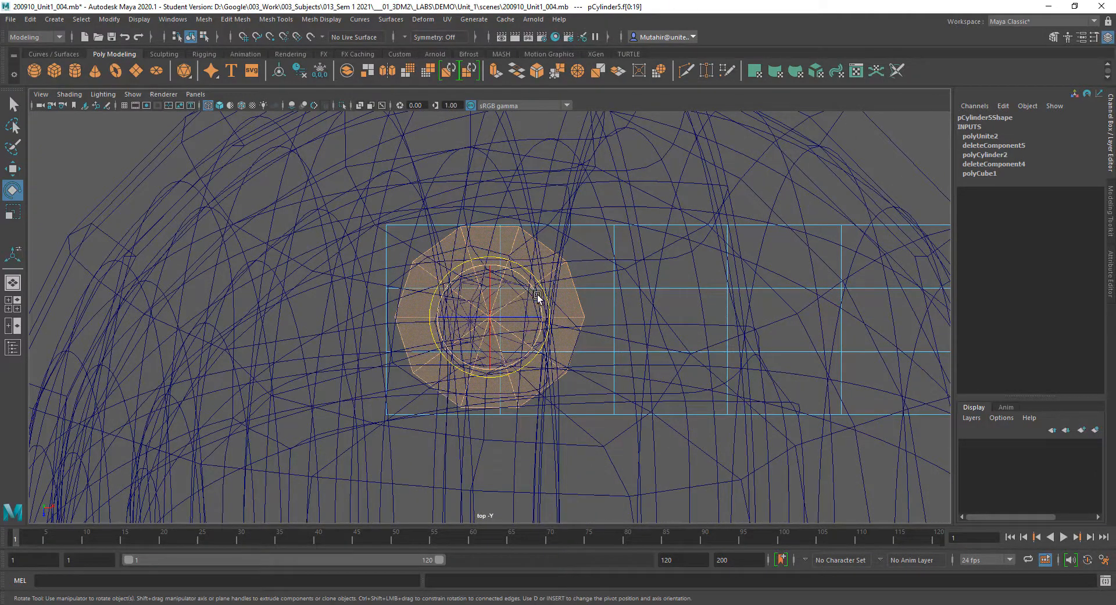
{"action": "left_click_drag", "start_coordinate": [538, 294], "coordinate": [538, 301]}
{"action": "key", "text": "ctrl+z"}
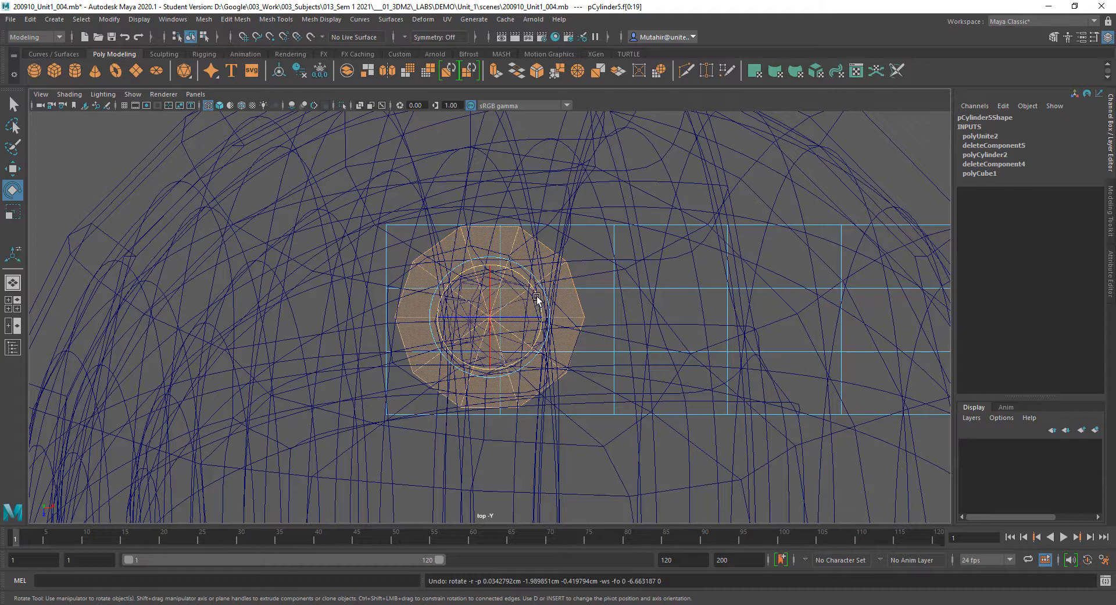
{"action": "left_click_drag", "start_coordinate": [535, 297], "coordinate": [535, 304]}
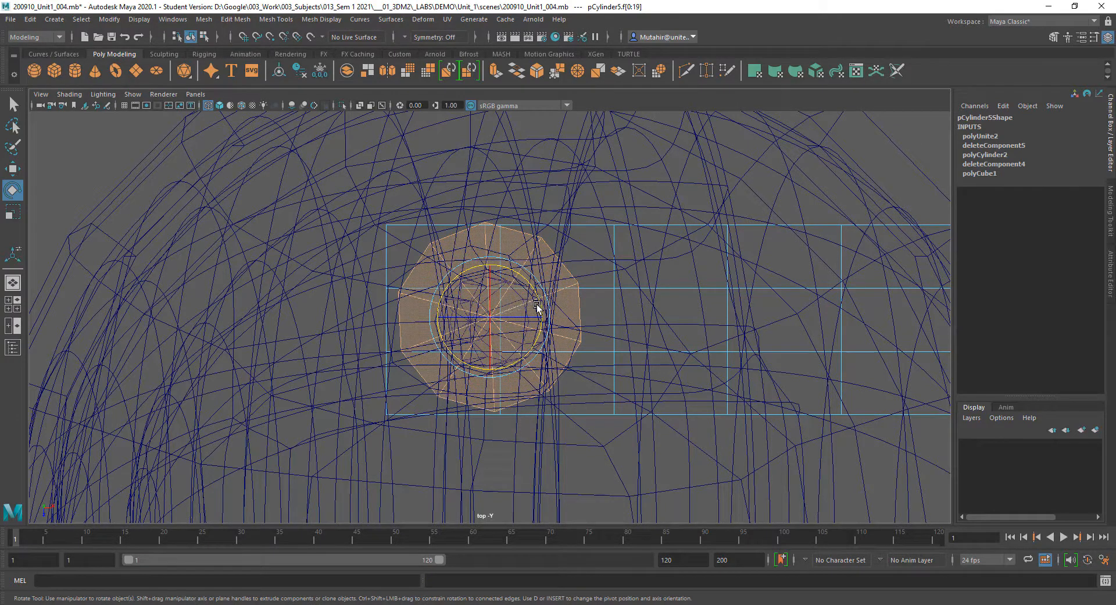
{"action": "left_click_drag", "start_coordinate": [541, 308], "coordinate": [542, 308]}
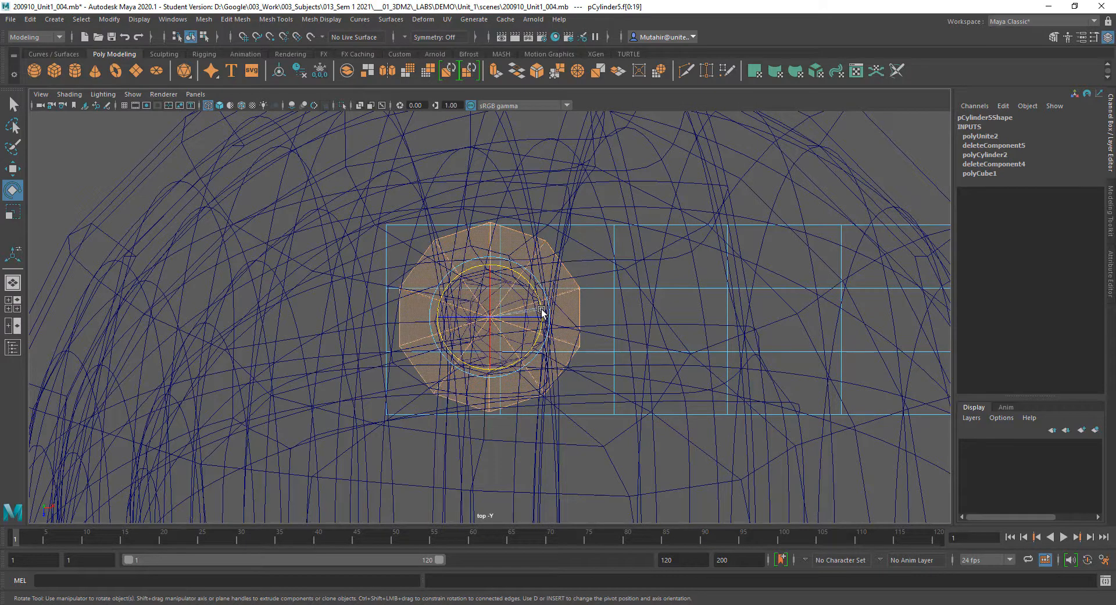
{"action": "key", "text": "q"}
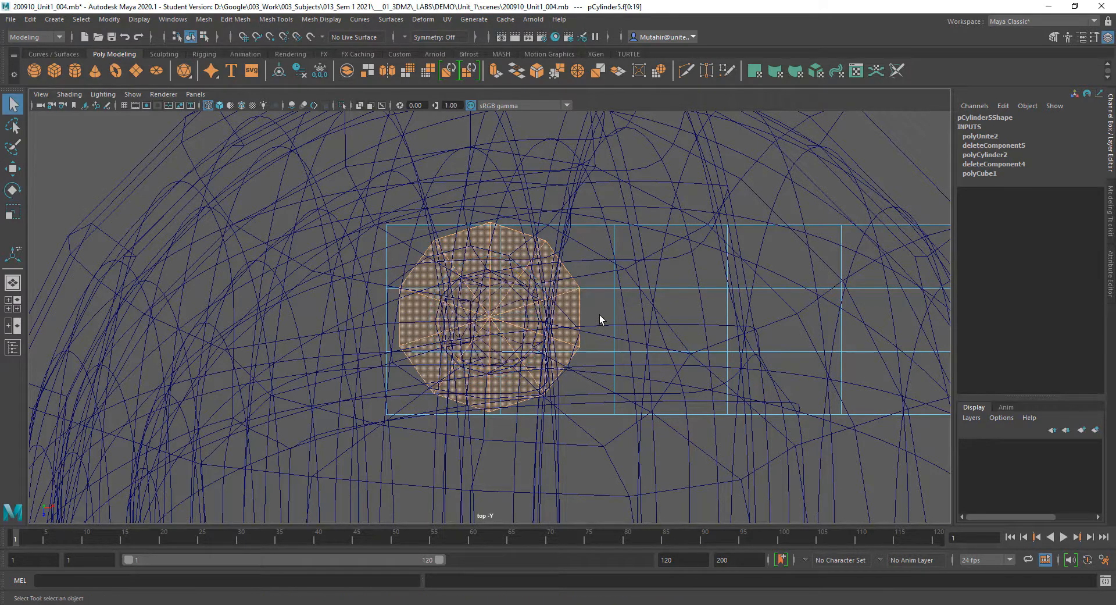
Examine in the shaded perspective view how the cylinder's front face lines up with the foot box's middle row of faces.
{"action": "key", "text": "space"}
{"action": "left_click_drag", "start_coordinate": [581, 311], "coordinate": [581, 292]}
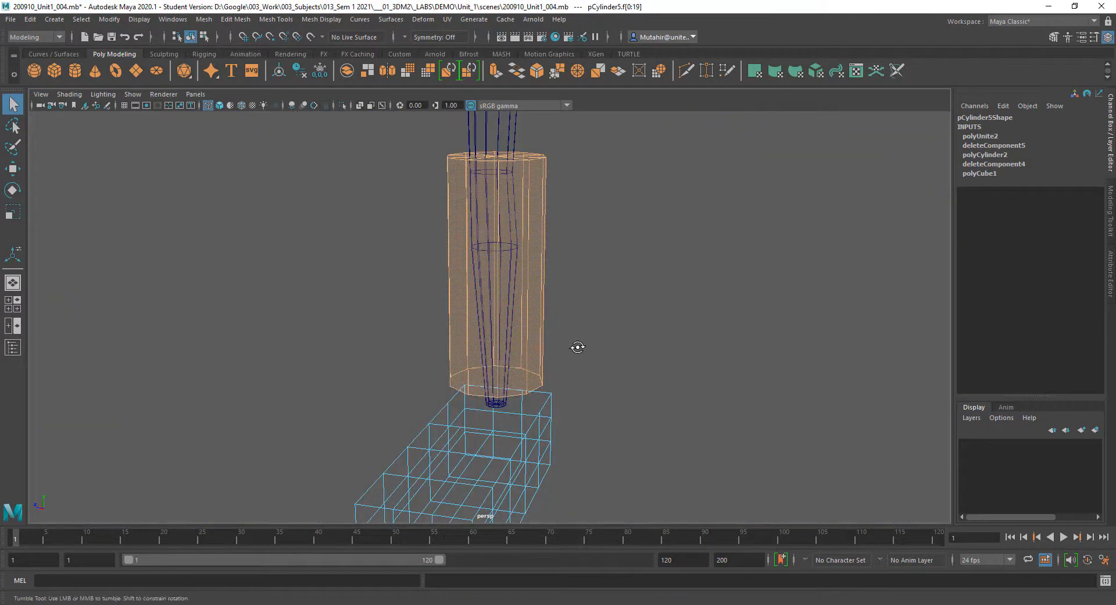
{"action": "left_click", "coordinate": [585, 290]}
{"action": "key", "text": "5"}
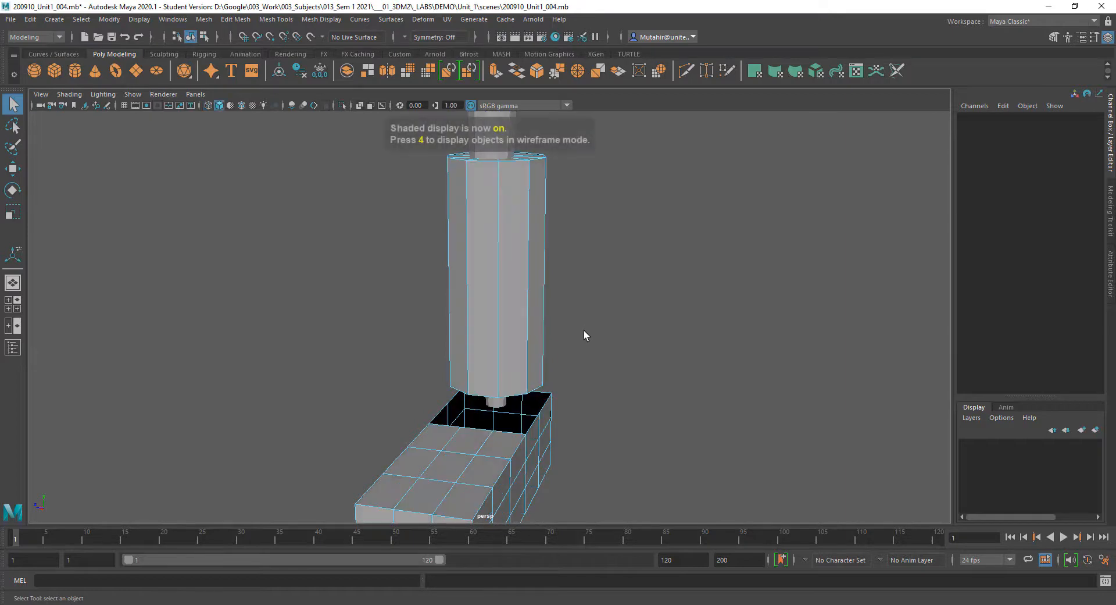
{"action": "mouse_move", "coordinate": [585, 331]}
{"action": "left_mouse_down", "text": "alt"}
{"action": "mouse_move", "coordinate": [578, 356]}
{"action": "mouse_move", "coordinate": [601, 371]}
{"action": "mouse_move", "coordinate": [507, 350]}
{"action": "left_mouse_up", "text": "alt"}
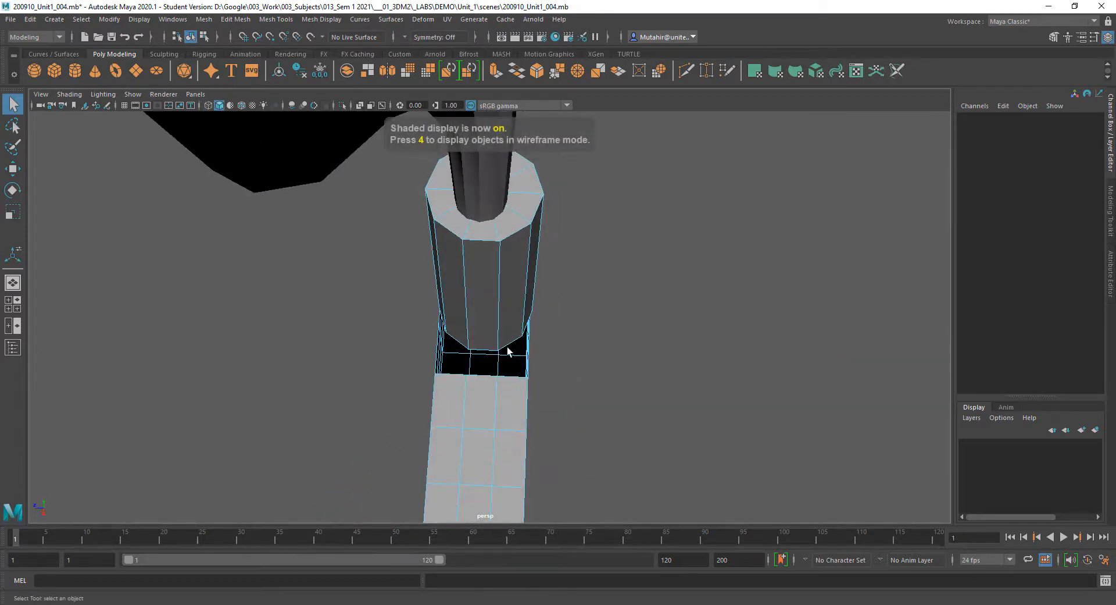
{"action": "right_click_drag", "start_coordinate": [489, 336], "coordinate": [486, 327]}
{"action": "left_click", "coordinate": [486, 322]}
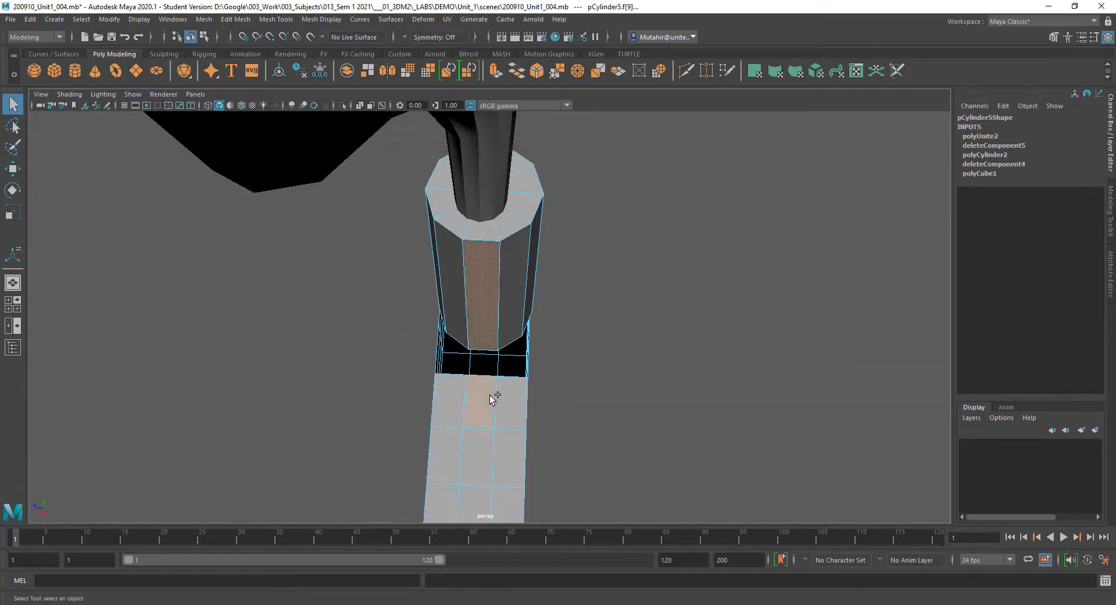
{"action": "left_click", "coordinate": [489, 400]}
{"action": "left_click", "coordinate": [503, 343], "text": "shift"}
{"action": "left_click_drag", "start_coordinate": [503, 343], "coordinate": [508, 394], "text": "alt"}
{"action": "left_click", "coordinate": [607, 393]}
Reselect both open border loops, on the rotated cylinder's lower end and the foot box's opening, and check them in wireframe.
{"action": "left_click_drag", "start_coordinate": [607, 392], "coordinate": [541, 309], "text": "alt"}
{"action": "right_click_drag", "start_coordinate": [538, 268], "coordinate": [536, 237]}
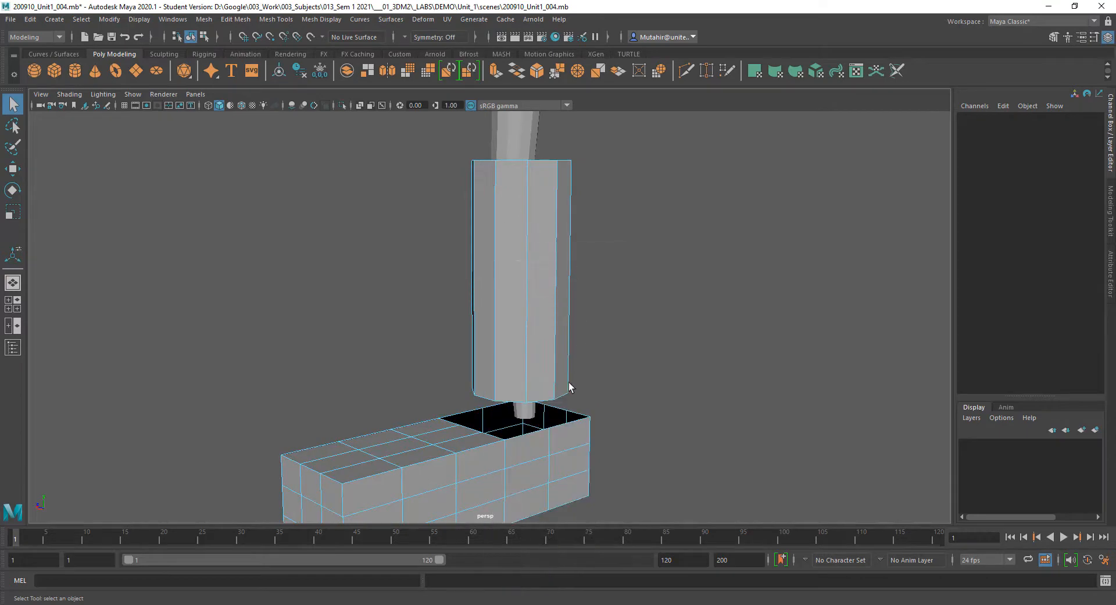
{"action": "middle_click_drag", "start_coordinate": [527, 428], "coordinate": [527, 401], "text": "alt"}
{"action": "left_click_drag", "start_coordinate": [533, 238], "coordinate": [555, 297], "text": "alt"}
{"action": "scroll", "coordinate": [555, 308], "scroll_direction": "up", "scroll_amount": 3}
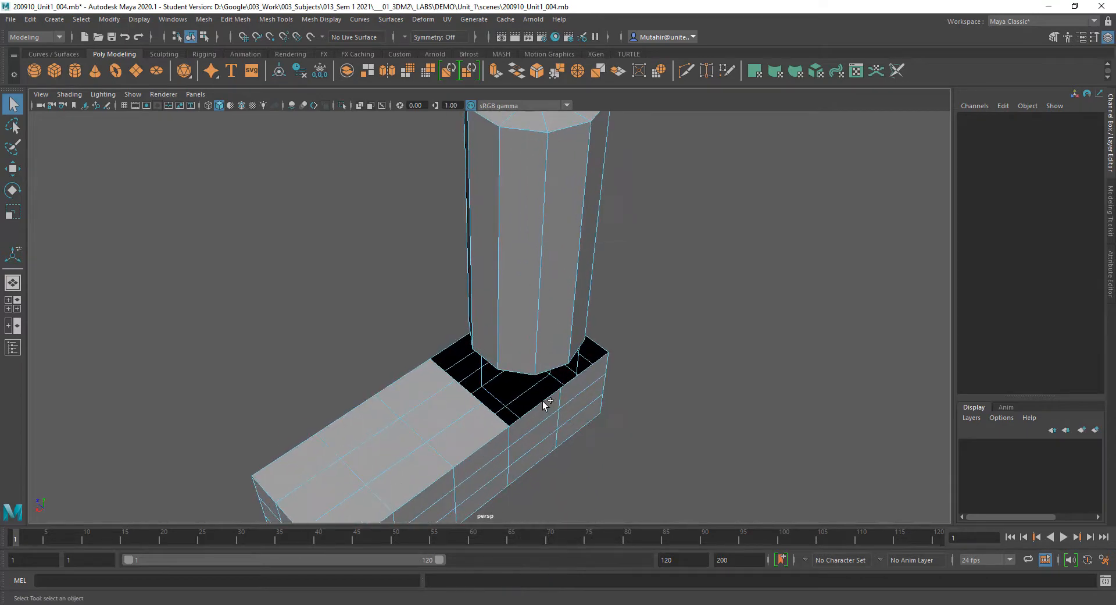
{"action": "left_click", "coordinate": [543, 400]}
{"action": "left_click_drag", "start_coordinate": [543, 400], "coordinate": [608, 401], "text": "alt"}
{"action": "double_click", "coordinate": [524, 393]}
{"action": "key", "text": "4"}
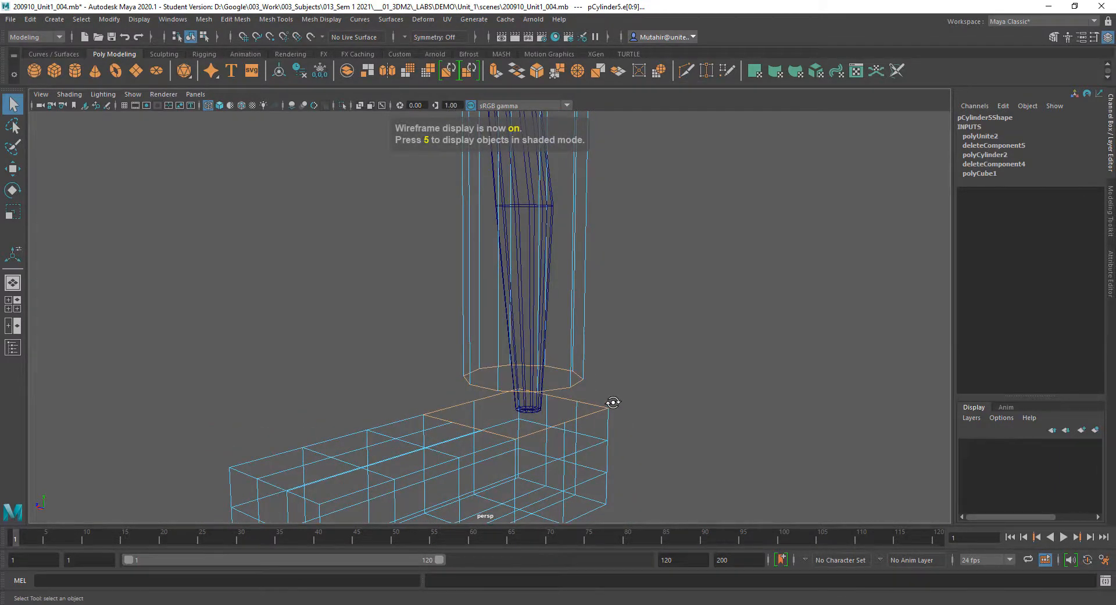
In shaded display, bridge the selected open borders of the leg cylinder and the foot box.
{"action": "key", "text": "5"}
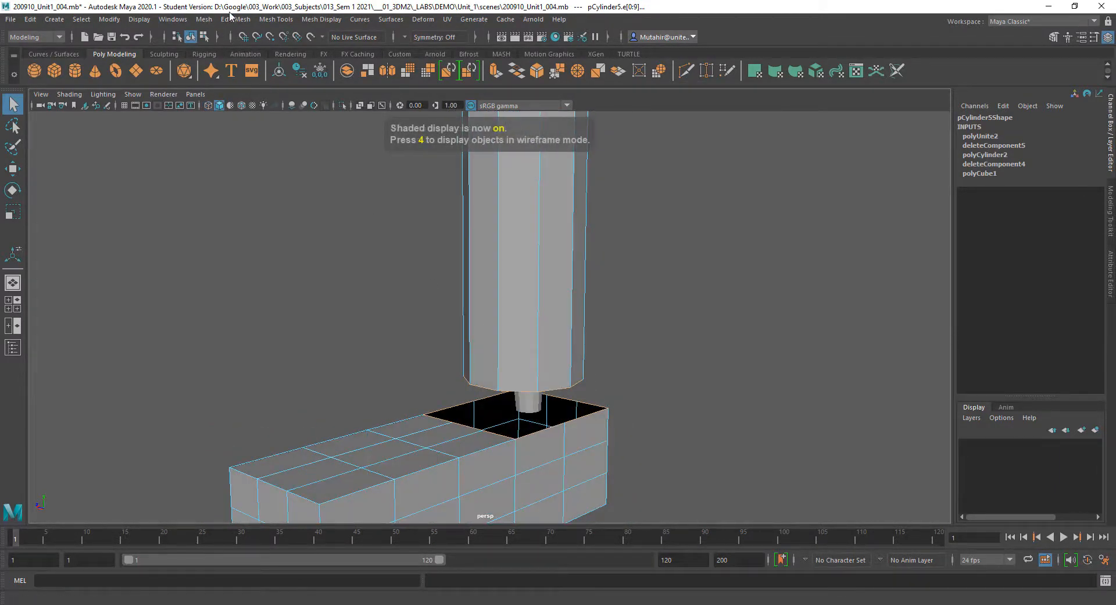
{"action": "left_click", "coordinate": [230, 17]}
{"action": "left_click", "coordinate": [274, 75]}
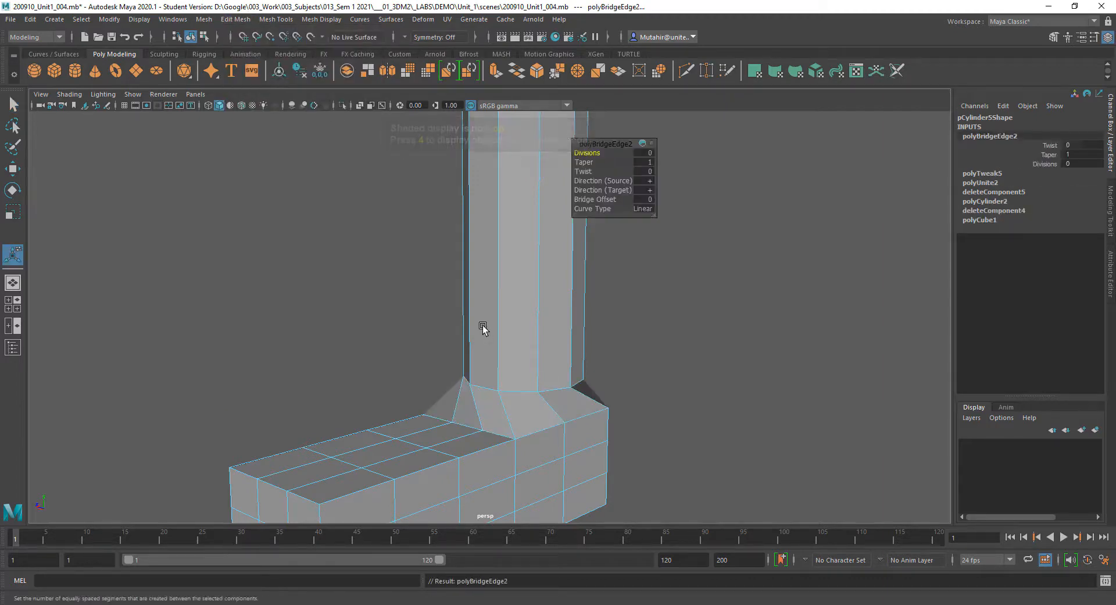
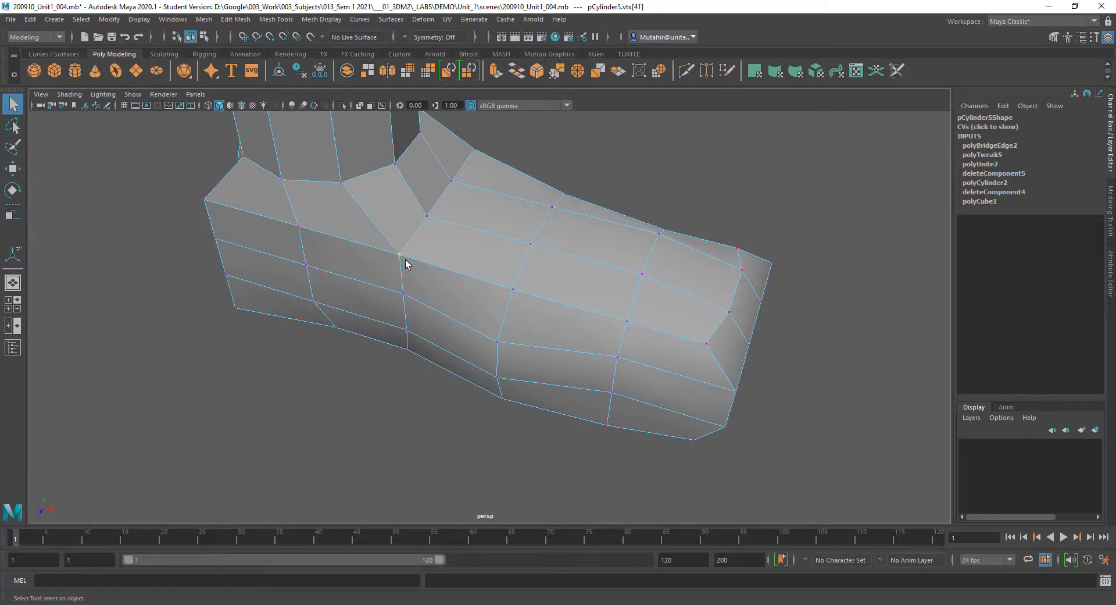
Move the vertex at one side of the instep, where the ankle meets the top of the foot, to reshape that corner.
{"action": "left_click_drag", "start_coordinate": [406, 259], "coordinate": [444, 234], "text": "alt"}
{"action": "key", "text": "w"}
{"action": "left_click_drag", "start_coordinate": [427, 166], "coordinate": [363, 209]}
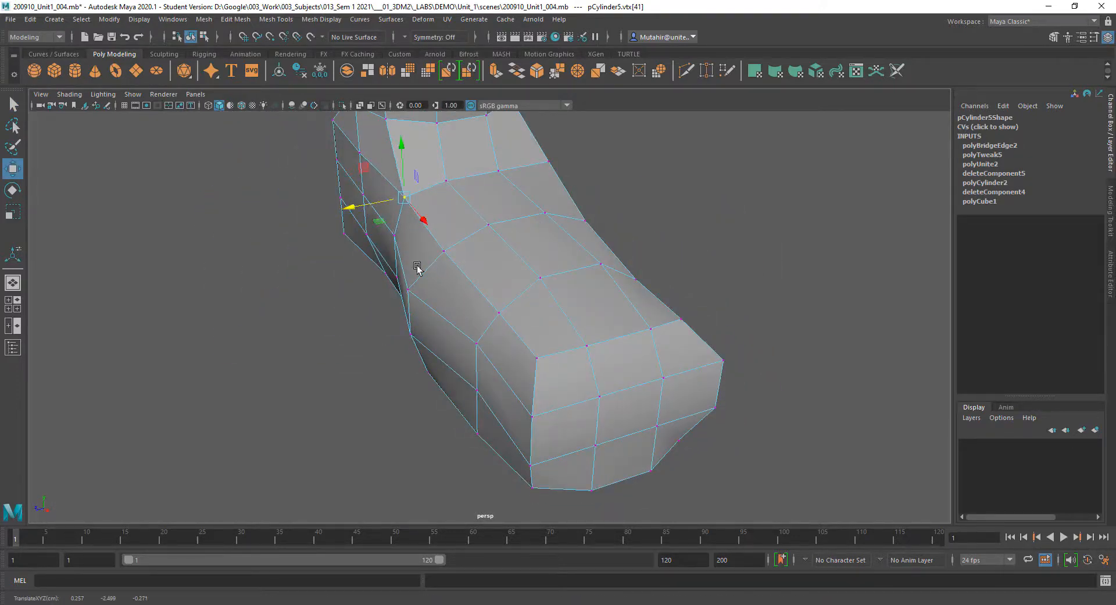
Shift the pair of vertices midway along one side of the foot sideways to contour the boot's midfoot.
{"action": "left_click_drag", "start_coordinate": [416, 267], "coordinate": [438, 239], "text": "alt"}
{"action": "key", "text": "r"}
{"action": "left_click_drag", "start_coordinate": [418, 307], "coordinate": [491, 396]}
{"action": "key", "text": "w"}
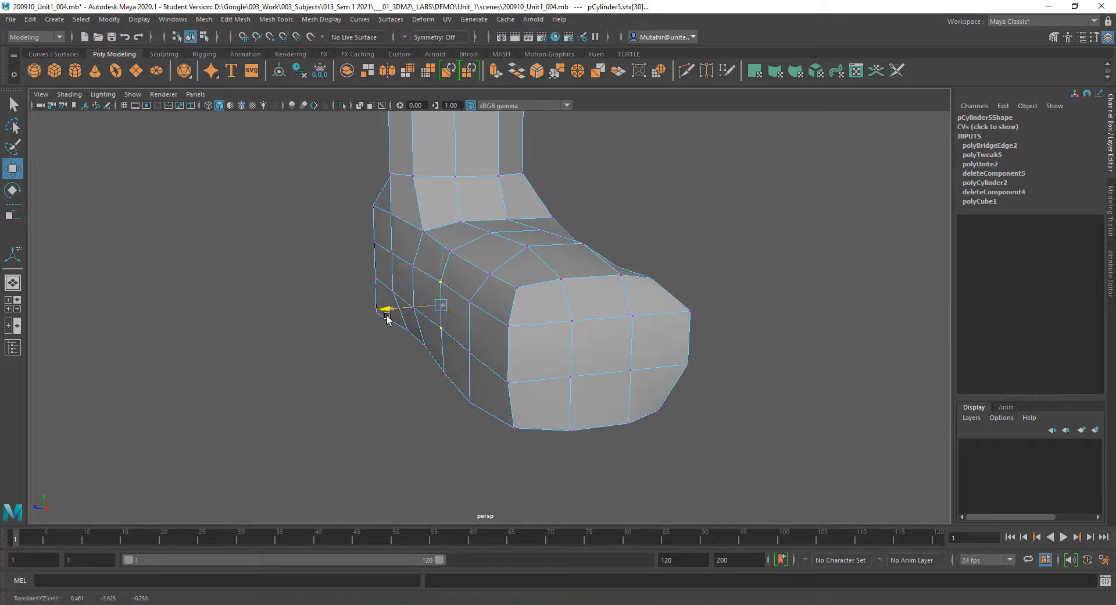
{"action": "left_click_drag", "start_coordinate": [381, 316], "coordinate": [407, 339], "text": "alt"}
{"action": "key", "text": "q"}
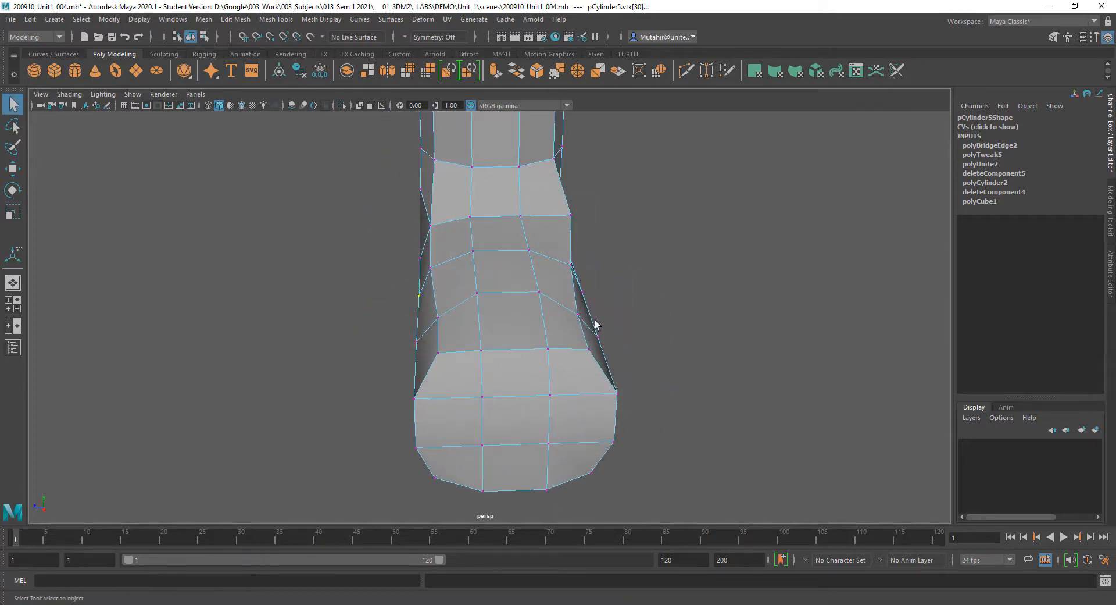
{"action": "left_click", "coordinate": [651, 326]}
{"action": "left_click_drag", "start_coordinate": [650, 326], "coordinate": [585, 348], "text": "alt"}
Move the instep corner vertex on the opposite side of the foot vertically to refine the ankle junction.
{"action": "left_click", "coordinate": [584, 262]}
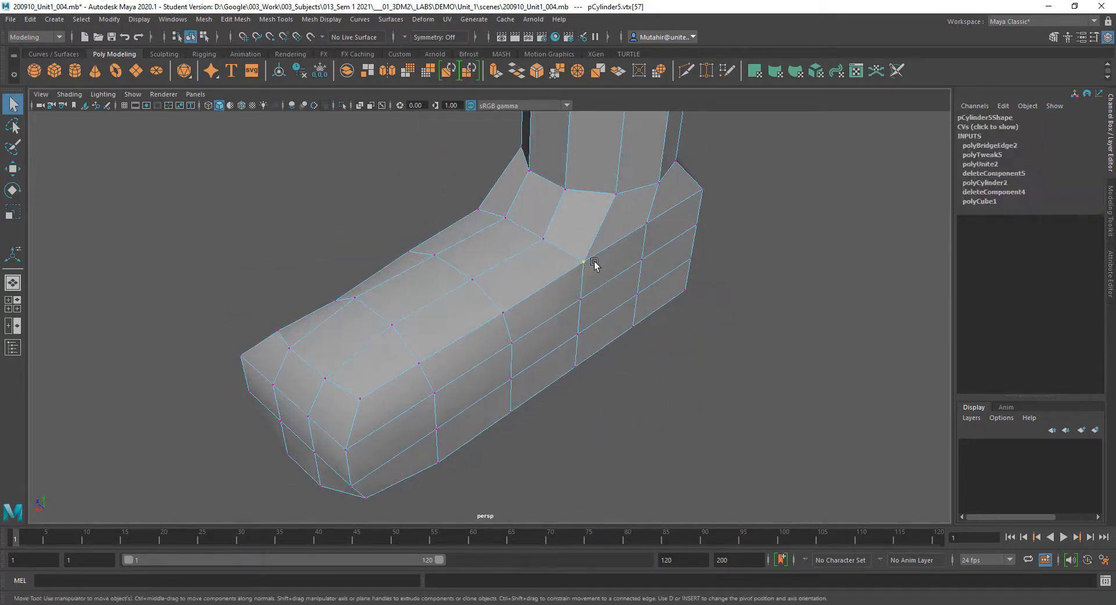
{"action": "key", "text": "w"}
{"action": "left_click_drag", "start_coordinate": [590, 263], "coordinate": [601, 233], "text": "alt"}
{"action": "left_click_drag", "start_coordinate": [586, 176], "coordinate": [586, 193]}
{"action": "key", "text": "q"}
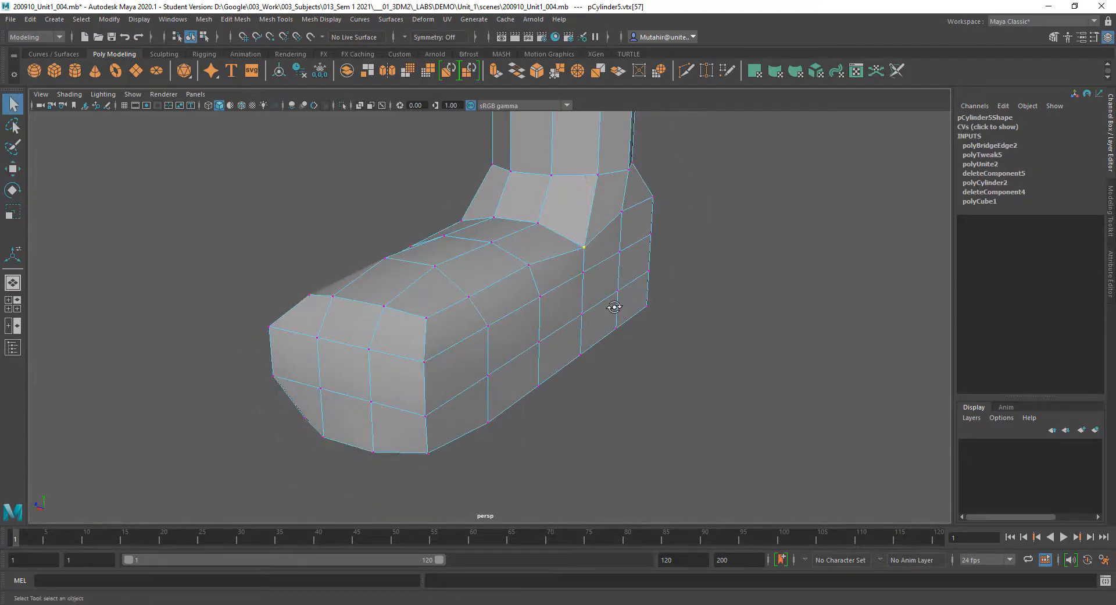
Lower the two horizontal edge loops running along the foot's sides and around the toe.
{"action": "left_click_drag", "start_coordinate": [611, 306], "coordinate": [561, 302], "text": "alt"}
{"action": "middle_click_drag", "start_coordinate": [560, 301], "coordinate": [621, 285], "text": "alt"}
{"action": "left_click_drag", "start_coordinate": [621, 285], "coordinate": [654, 276], "text": "alt"}
{"action": "mouse_move", "coordinate": [581, 292]}
{"action": "left_mouse_down", "text": "alt"}
{"action": "mouse_move", "coordinate": [598, 292]}
{"action": "mouse_move", "coordinate": [601, 304]}
{"action": "mouse_move", "coordinate": [584, 299]}
{"action": "left_mouse_up", "text": "alt"}
{"action": "key", "text": "F8"}
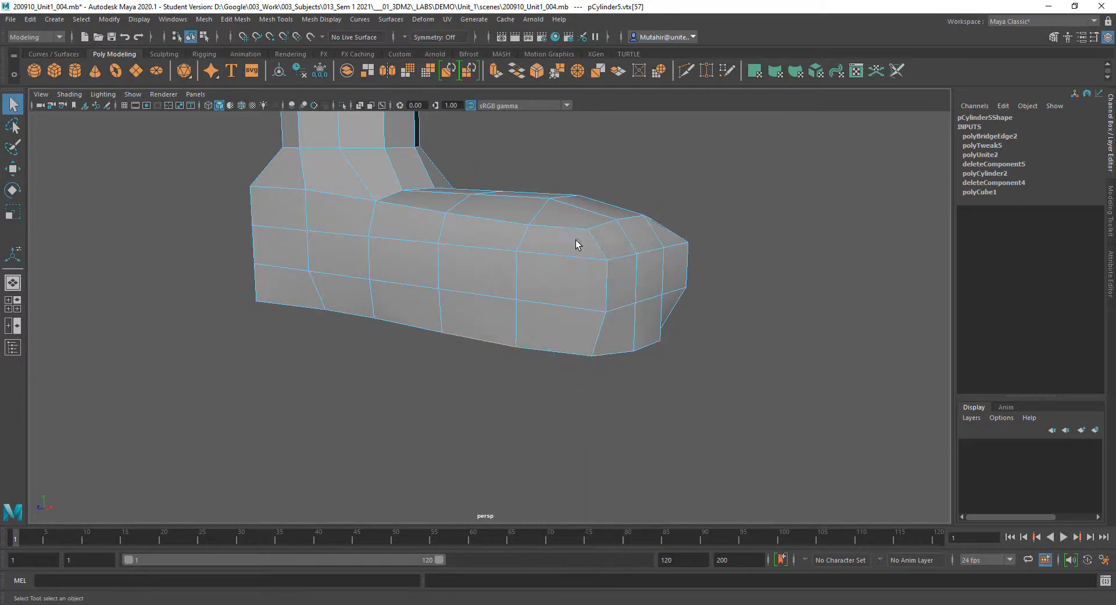
{"action": "key", "text": "w"}
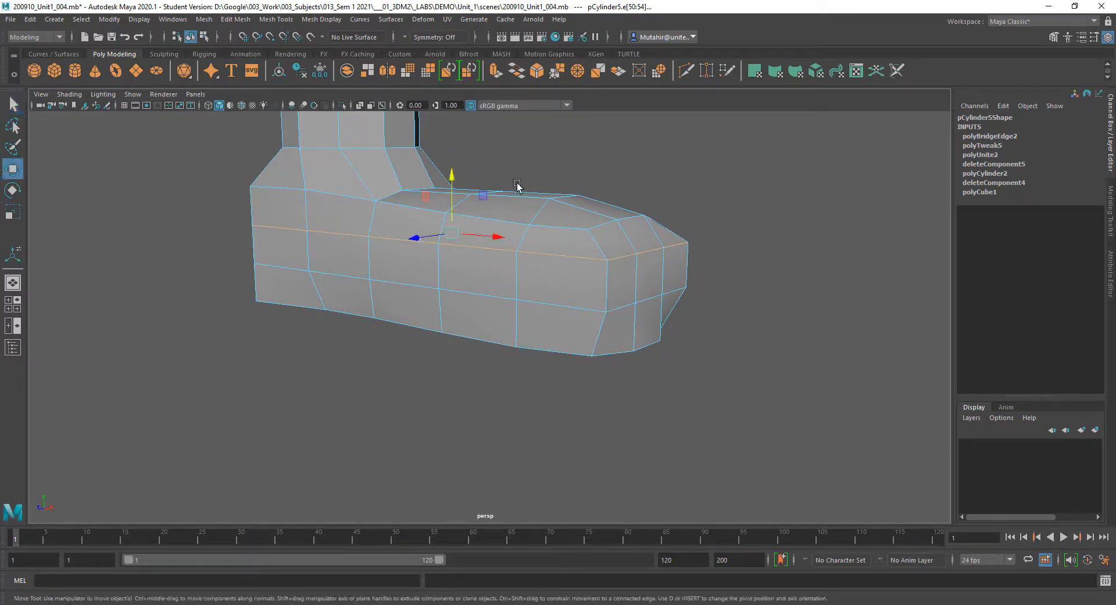
{"action": "left_click_drag", "start_coordinate": [455, 184], "coordinate": [451, 237]}
{"action": "key", "text": "q"}
{"action": "key", "text": "w"}
{"action": "key", "text": "q"}
Adjust the middle bottom edge of the toe end to even out the front of the sole.
{"action": "left_click_drag", "start_coordinate": [615, 326], "coordinate": [604, 302], "text": "alt"}
{"action": "left_click", "coordinate": [628, 334]}
{"action": "key", "text": "w"}
{"action": "key", "text": "q"}
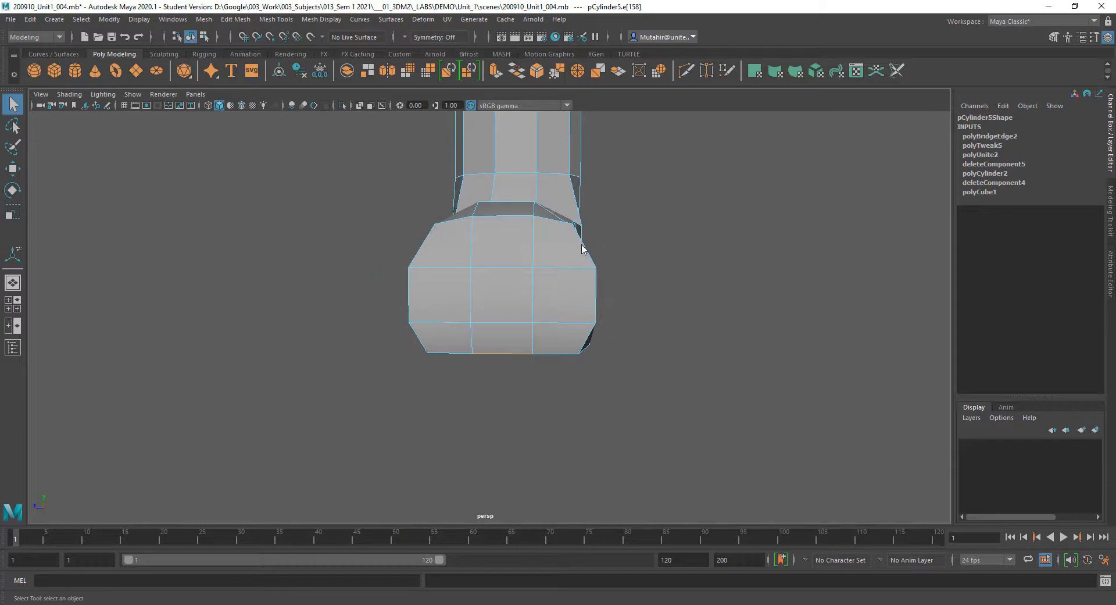
Switch to vertex editing and adjust the upper side vertices near one corner of the toe.
{"action": "right_click_drag", "start_coordinate": [582, 249], "coordinate": [589, 265]}
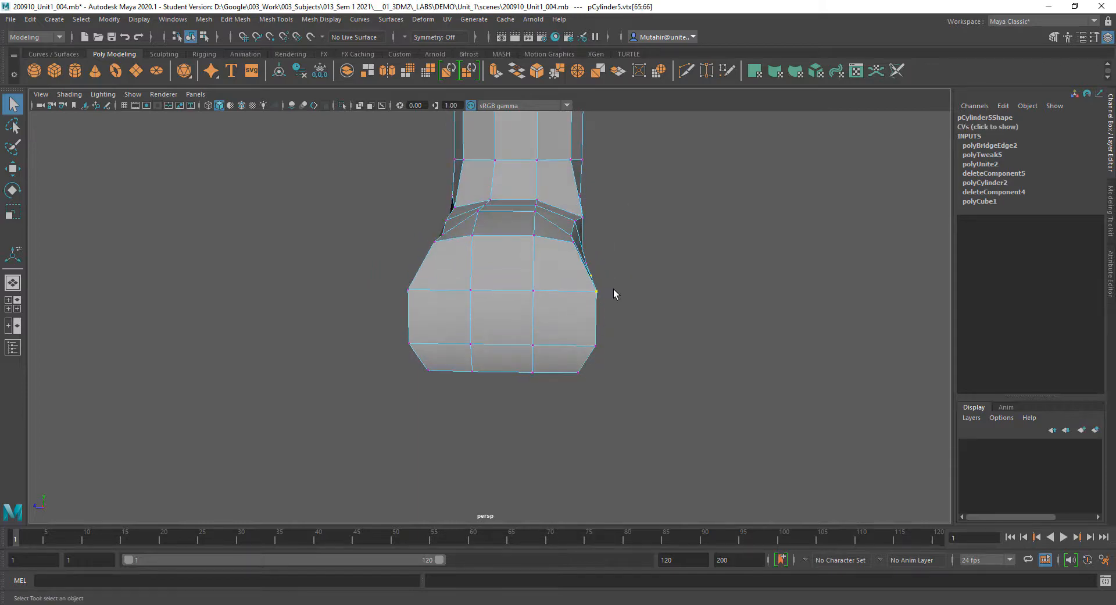
{"action": "key", "text": "w"}
{"action": "key", "text": "q"}
{"action": "left_click_drag", "start_coordinate": [630, 301], "coordinate": [680, 370], "text": "alt"}
{"action": "left_click", "coordinate": [663, 357]}
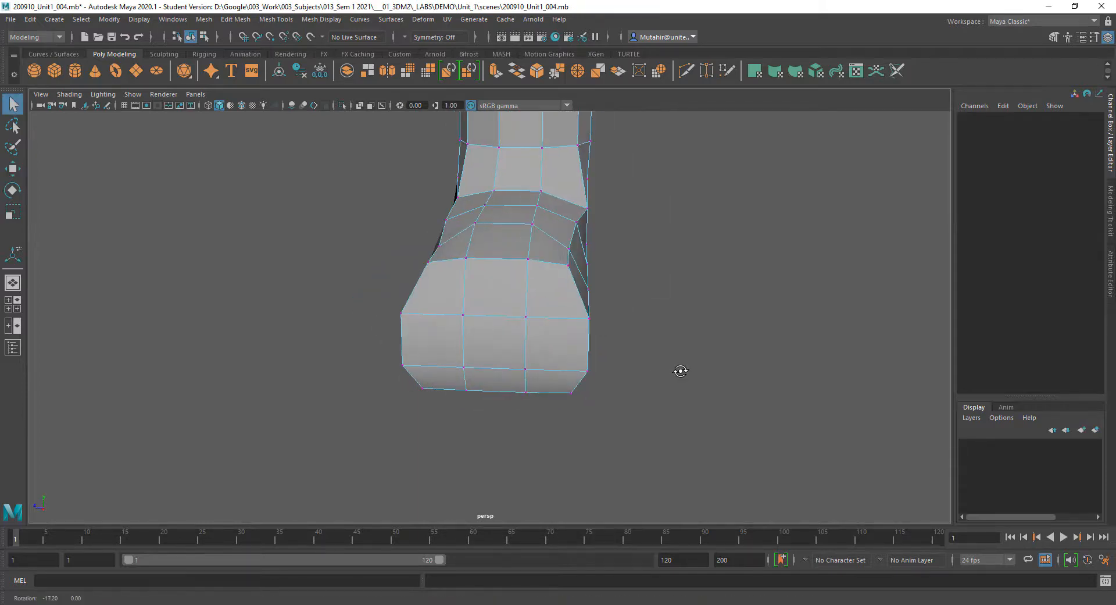
Reposition the top corner vertex on one side of the toe to round off the toe cap.
{"action": "left_click", "coordinate": [568, 266]}
{"action": "key", "text": "w"}
{"action": "left_click_drag", "start_coordinate": [569, 220], "coordinate": [364, 279]}
{"action": "key", "text": "q"}
{"action": "left_click", "coordinate": [396, 271]}
{"action": "key", "text": "w"}
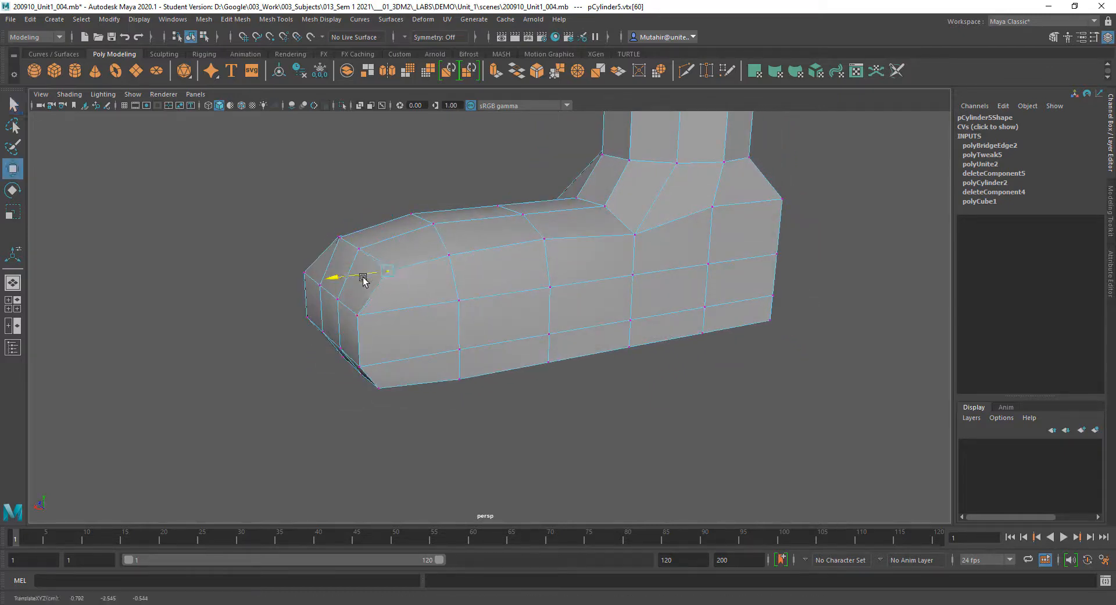
{"action": "key", "text": "q"}
Move the bottom row of vertices at the front of the toe lengthwise to shape the sole's tip.
{"action": "left_click_drag", "start_coordinate": [383, 336], "coordinate": [399, 354], "text": "alt"}
{"action": "left_click", "coordinate": [364, 340]}
{"action": "left_click_drag", "start_coordinate": [399, 354], "coordinate": [391, 359], "text": "alt"}
{"action": "key", "text": "w"}
{"action": "left_click_drag", "start_coordinate": [320, 325], "coordinate": [297, 333]}
{"action": "key", "text": "q"}
Move the upper side vertex at the front of the toe lengthwise, working from a side view.
{"action": "left_click_drag", "start_coordinate": [378, 333], "coordinate": [361, 304], "text": "alt"}
{"action": "middle_click_drag", "start_coordinate": [363, 260], "coordinate": [373, 289], "text": "alt"}
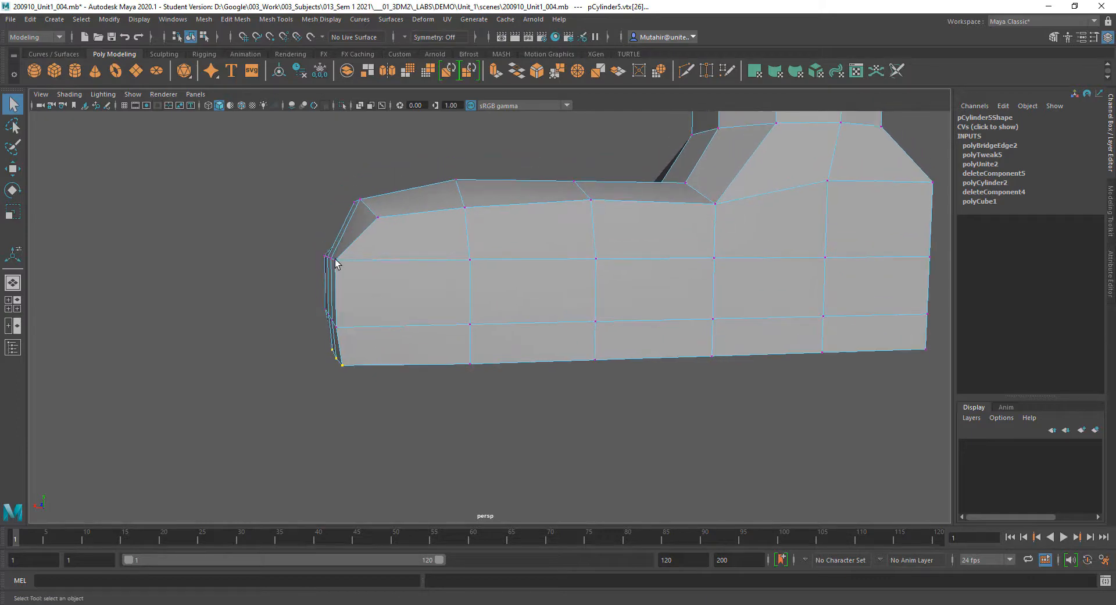
{"action": "left_click", "coordinate": [337, 261]}
{"action": "key", "text": "w"}
{"action": "left_click_drag", "start_coordinate": [300, 263], "coordinate": [630, 385]}
{"action": "key", "text": "q"}
Move the bottom corner vertex of the toe sideways to refine the rounded outline of the sole.
{"action": "left_click", "coordinate": [676, 366]}
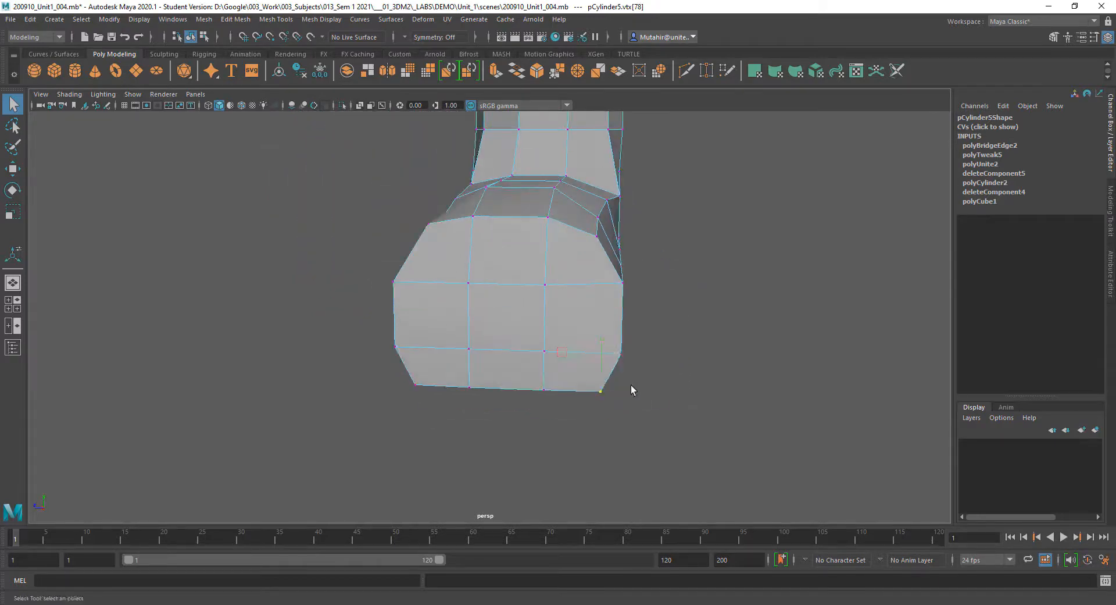
{"action": "key", "text": "w"}
{"action": "left_click_drag", "start_coordinate": [554, 390], "coordinate": [695, 407]}
{"action": "key", "text": "q"}
{"action": "key", "text": "w"}
{"action": "key", "text": "q"}
Select the two bottom corner vertices of the heel and scale them inward to bevel the heel's lower corners.
{"action": "right_click_drag", "start_coordinate": [695, 406], "coordinate": [489, 304], "text": "alt"}
{"action": "left_click_drag", "start_coordinate": [488, 304], "coordinate": [575, 412], "text": "alt"}
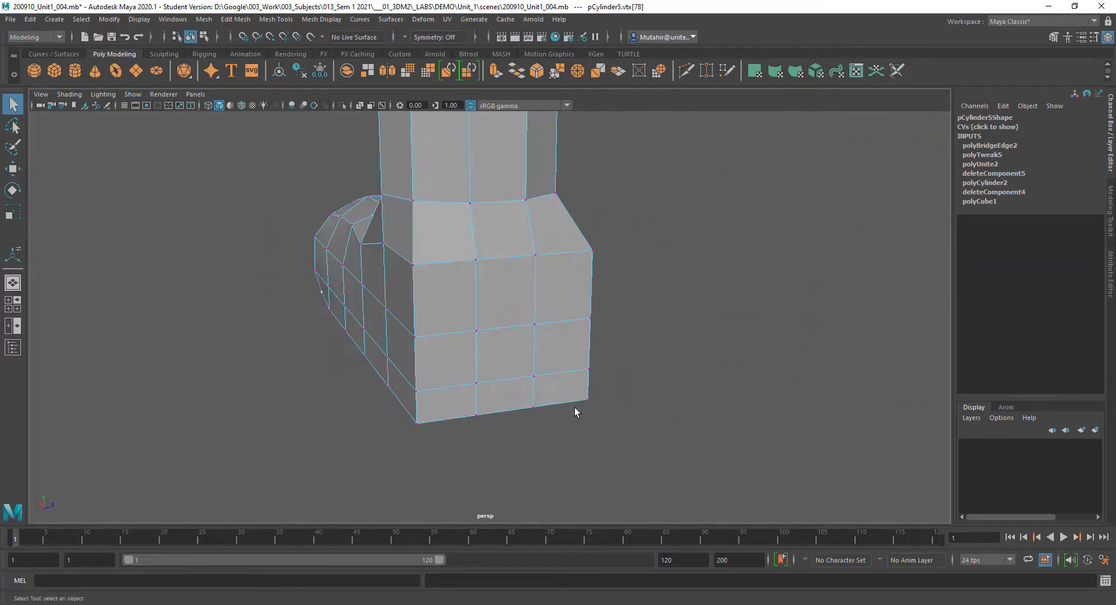
{"action": "left_click_drag", "start_coordinate": [459, 439], "coordinate": [531, 428], "text": "alt"}
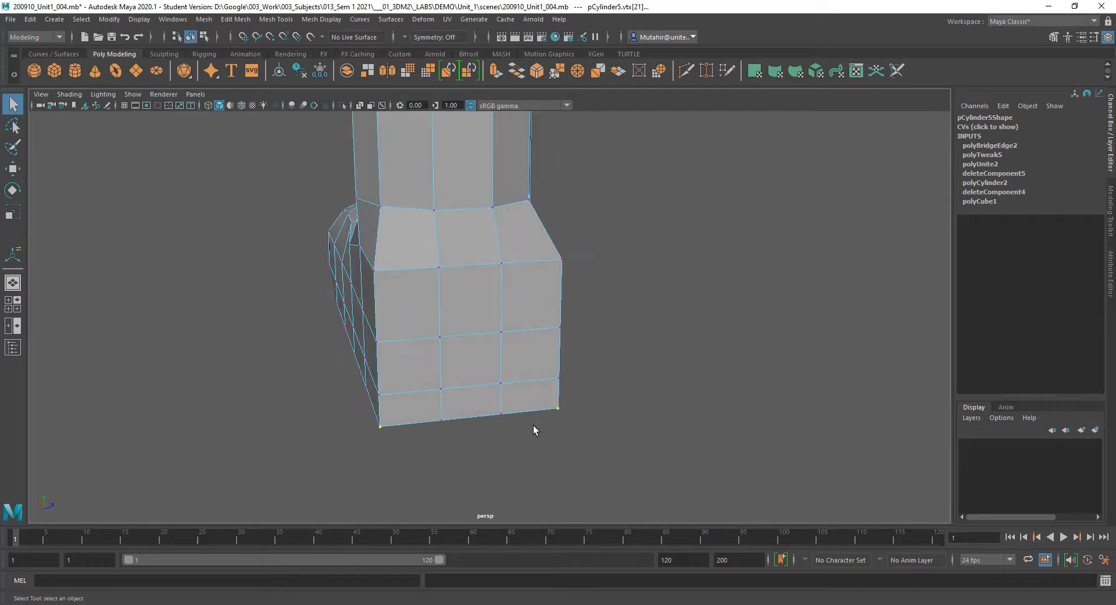
{"action": "key", "text": "r"}
{"action": "key", "text": "q"}
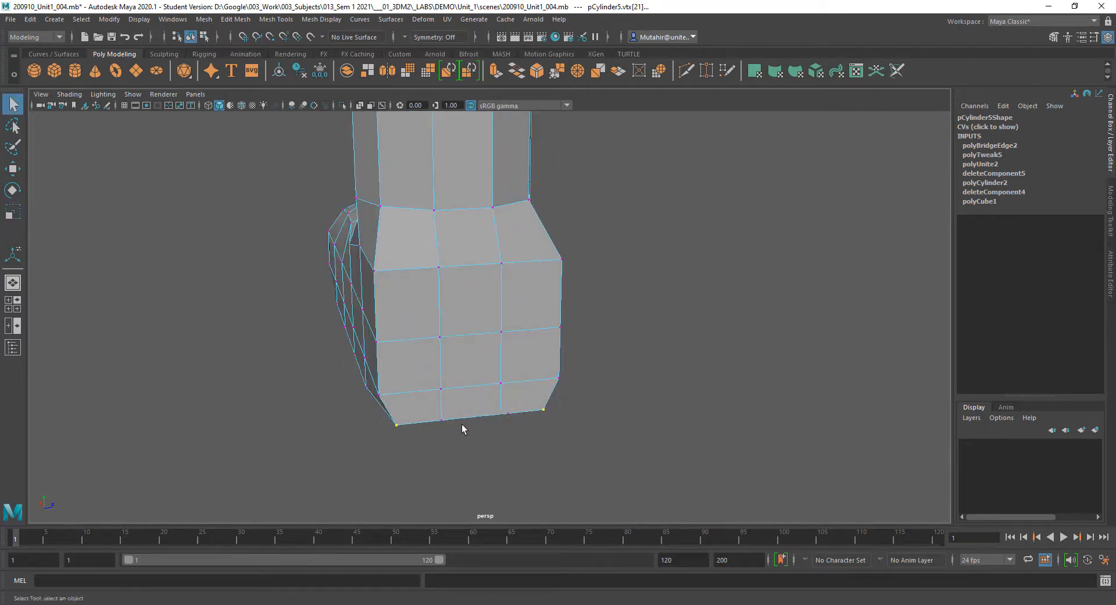
{"action": "left_click_drag", "start_coordinate": [463, 428], "coordinate": [520, 400], "text": "alt"}
{"action": "key", "text": "w"}
{"action": "key", "text": "q"}
{"action": "key", "text": "ctrl+z"}
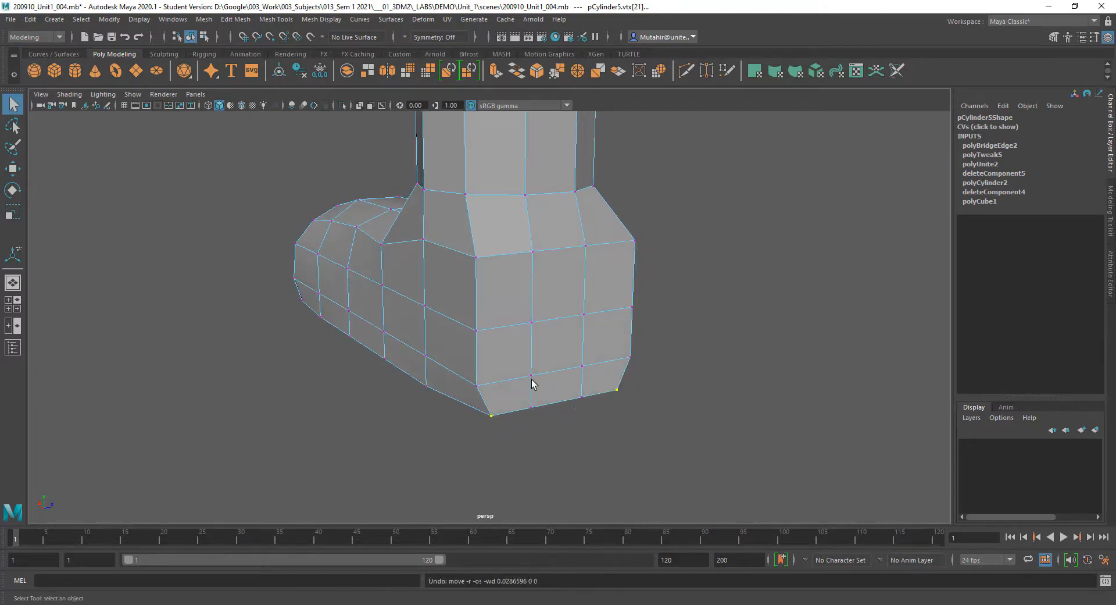
Add the corner vertices just above to the heel selection and move all four toward the toe to round the heel.
{"action": "left_click", "coordinate": [476, 384], "text": "shift"}
{"action": "left_click_drag", "start_coordinate": [628, 352], "coordinate": [637, 368], "text": "shift"}
{"action": "left_click_drag", "start_coordinate": [555, 385], "coordinate": [598, 376], "text": "alt"}
{"action": "key", "text": "w"}
{"action": "key", "text": "q"}
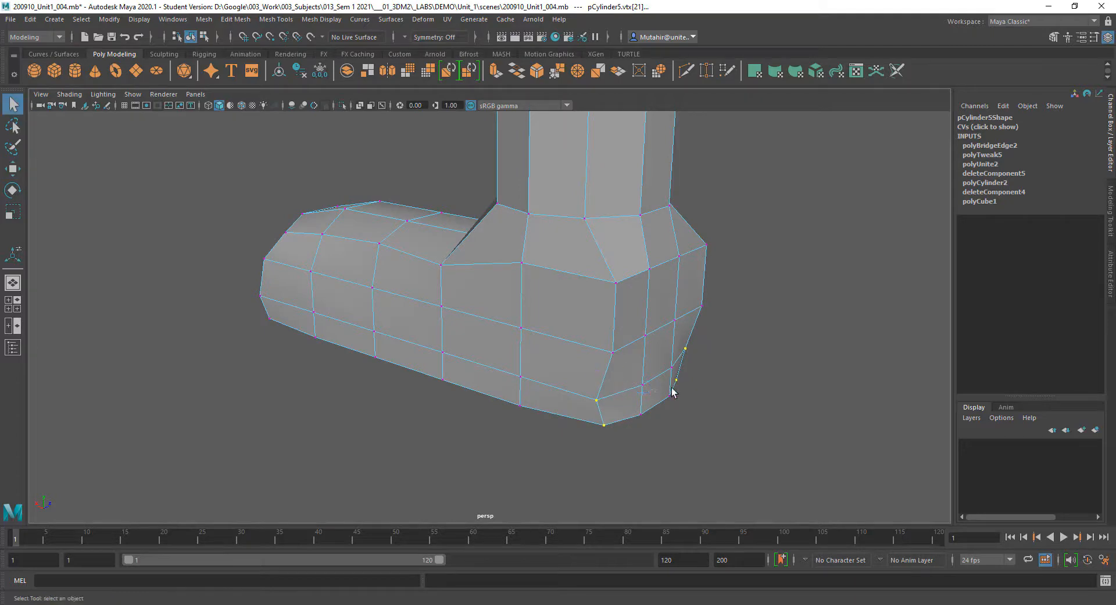
Select the upper two pairs of heel corner vertices and move them toward the toe to round the upper heel.
{"action": "left_click_drag", "start_coordinate": [668, 386], "coordinate": [679, 374], "text": "alt"}
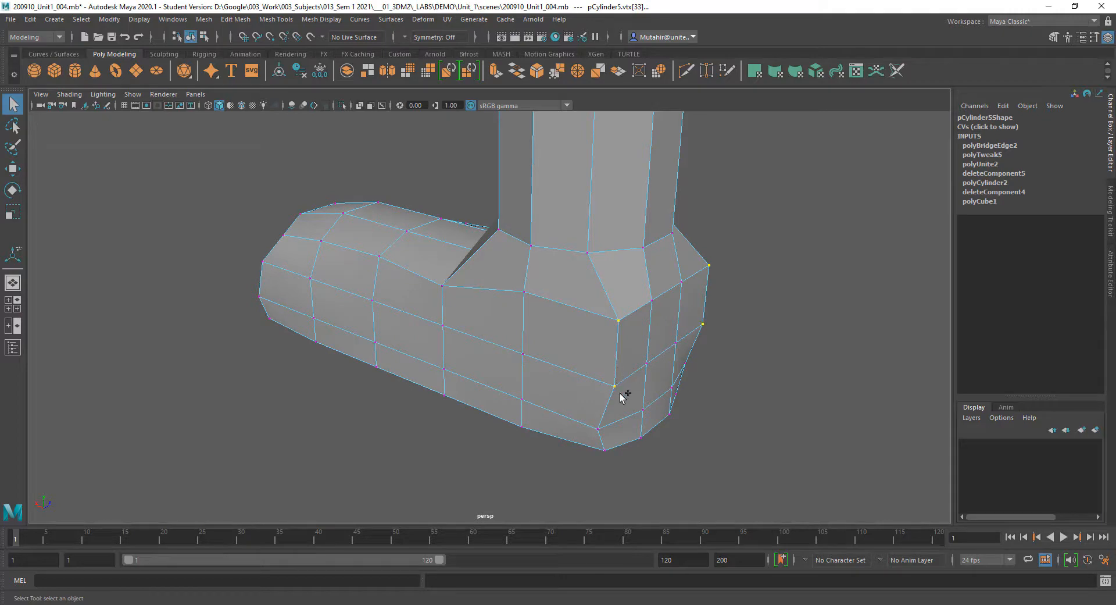
{"action": "key", "text": "4"}
{"action": "mouse_move", "coordinate": [620, 393]}
{"action": "left_mouse_down", "text": "alt"}
{"action": "mouse_move", "coordinate": [688, 406]}
{"action": "mouse_move", "coordinate": [666, 406]}
{"action": "mouse_move", "coordinate": [611, 371]}
{"action": "left_mouse_up", "text": "alt"}
{"action": "key", "text": "5"}
{"action": "key", "text": "r"}
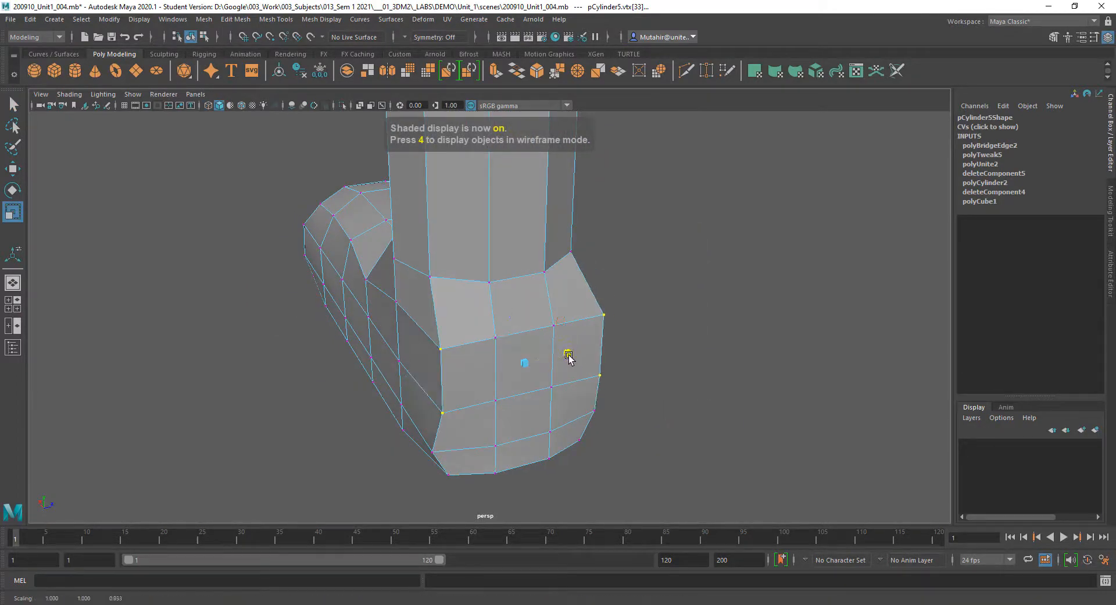
{"action": "key", "text": "w"}
{"action": "left_click_drag", "start_coordinate": [514, 351], "coordinate": [500, 332]}
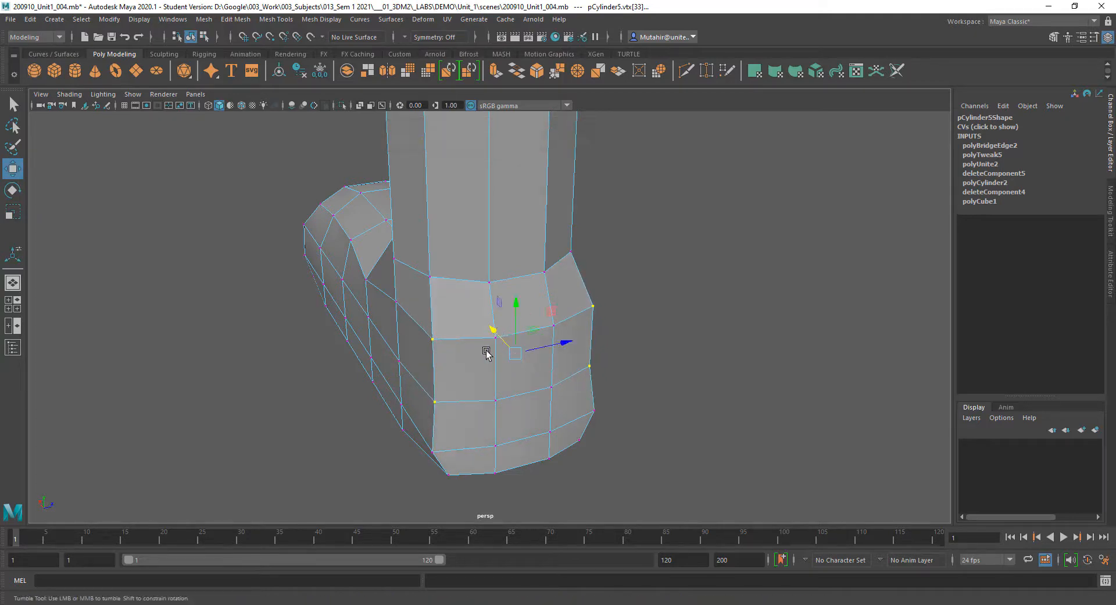
Keep only the topmost pair of heel corner vertices selected and scale them inward across the heel's width.
{"action": "key", "text": "q"}
{"action": "left_click_drag", "start_coordinate": [411, 387], "coordinate": [791, 427], "text": "ctrl"}
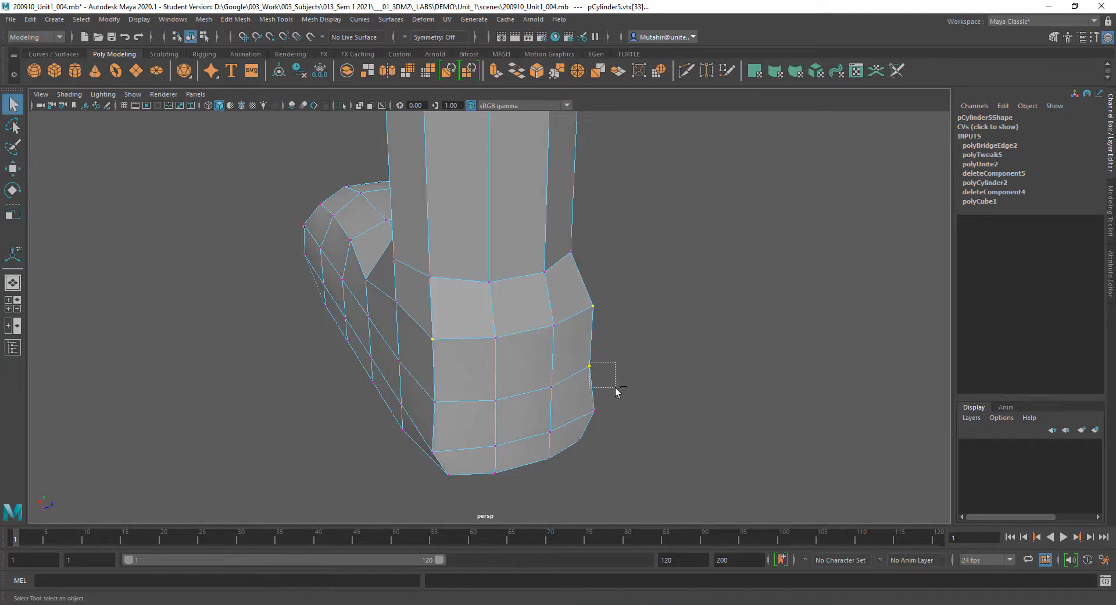
{"action": "left_click_drag", "start_coordinate": [634, 398], "coordinate": [634, 408], "text": "alt"}
{"action": "key", "text": "r"}
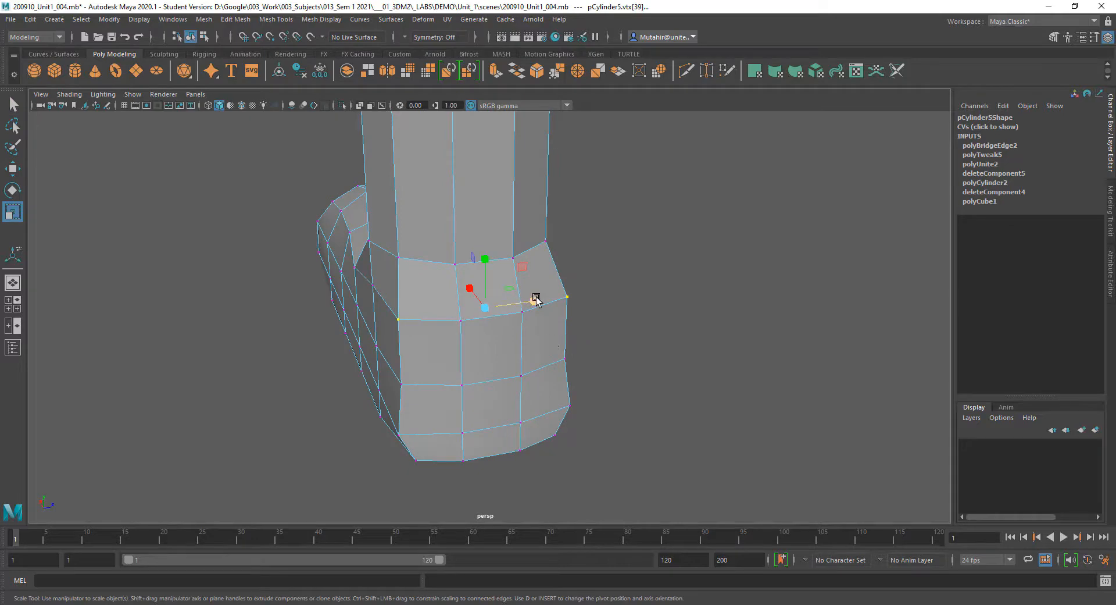
{"action": "left_click_drag", "start_coordinate": [536, 300], "coordinate": [527, 302]}
{"action": "key", "text": "q"}
{"action": "left_click_drag", "start_coordinate": [447, 318], "coordinate": [645, 339], "text": "alt"}
{"action": "key", "text": "w"}
{"action": "key", "text": "q"}
Switch to edge editing and move the middle edges at the back of the heel lengthwise to smooth its profile.
{"action": "right_click_drag", "start_coordinate": [646, 310], "coordinate": [647, 281]}
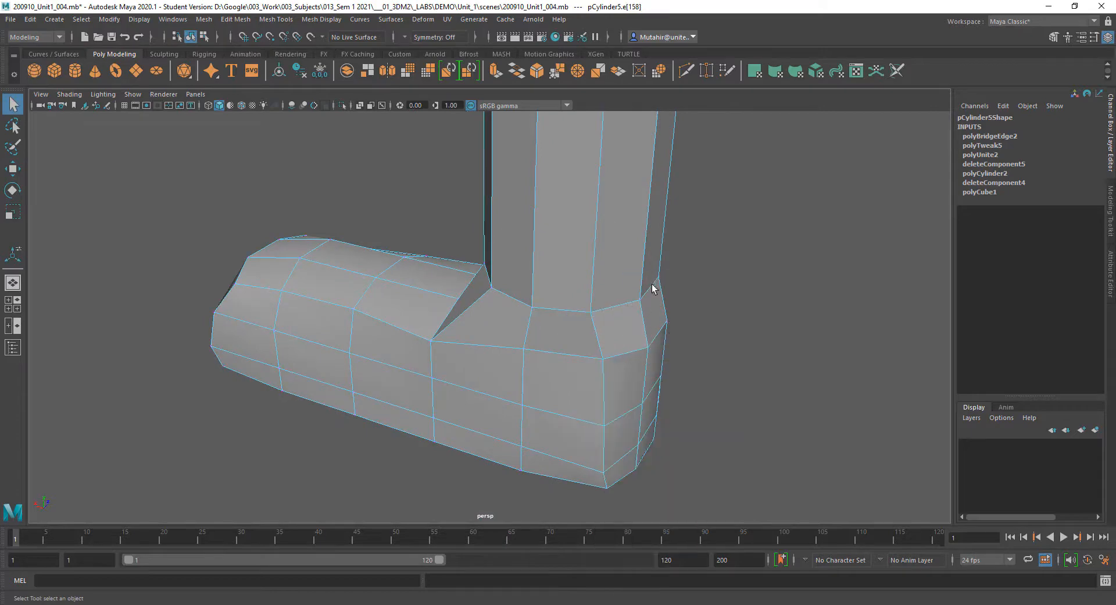
{"action": "left_click_drag", "start_coordinate": [646, 280], "coordinate": [651, 364], "text": "alt"}
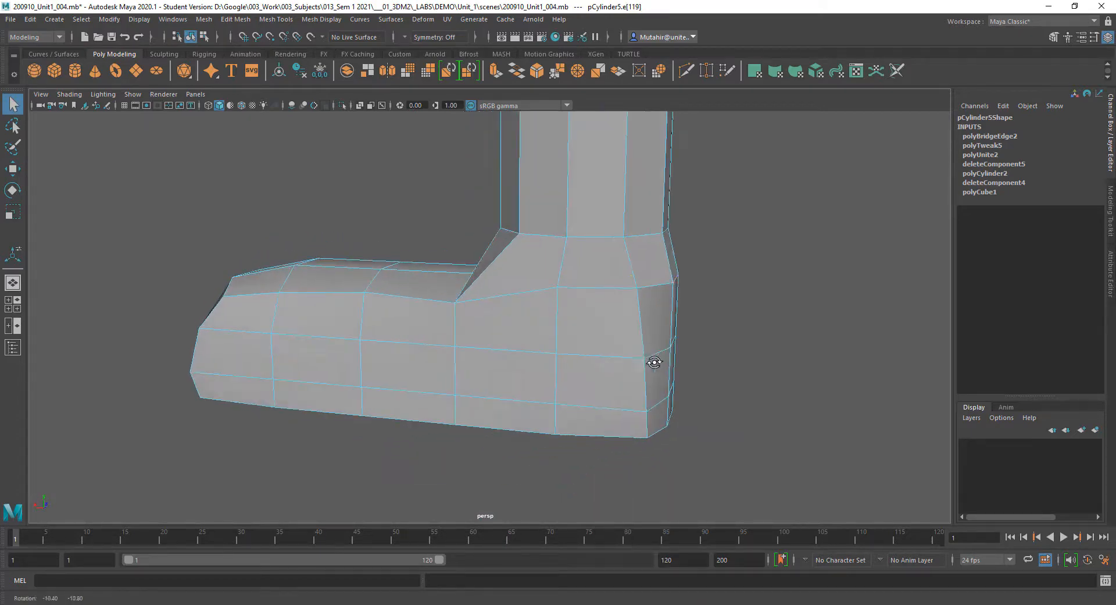
{"action": "key", "text": "w"}
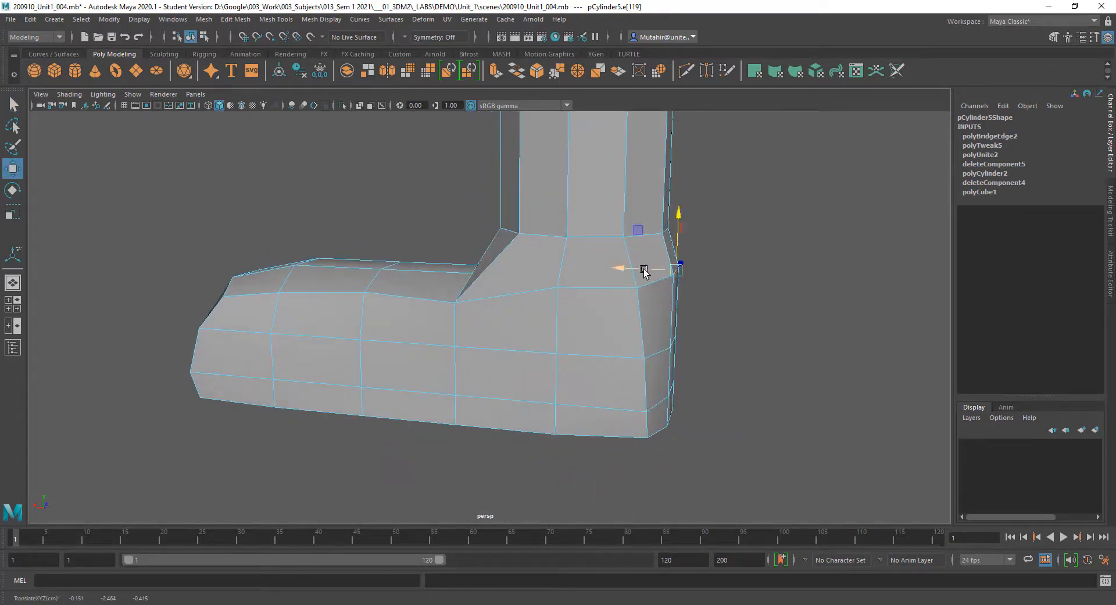
{"action": "key", "text": "q"}
{"action": "left_click_drag", "start_coordinate": [690, 361], "coordinate": [616, 308], "text": "alt"}
{"action": "left_click", "coordinate": [665, 258]}
{"action": "key", "text": "w"}
{"action": "key", "text": "q"}
Select only the bottom middle edge of the heel and move it to shape the back of the sole.
{"action": "left_click_drag", "start_coordinate": [624, 269], "coordinate": [560, 321]}
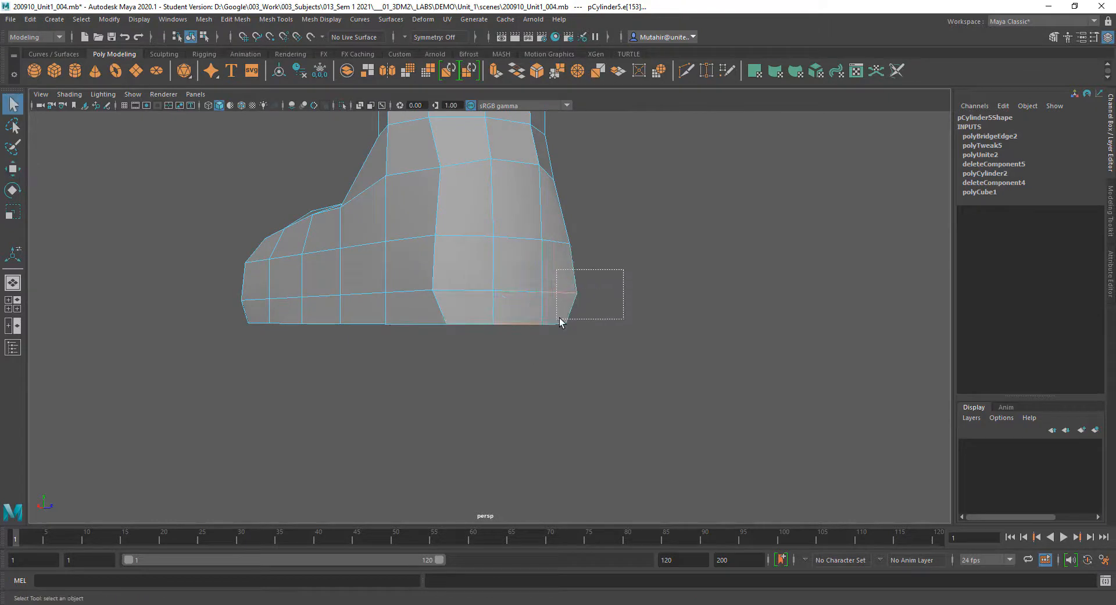
{"action": "key", "text": "ctrl+z"}
{"action": "left_click_drag", "start_coordinate": [614, 277], "coordinate": [587, 335], "text": "ctrl"}
{"action": "key", "text": "w"}
{"action": "key", "text": "q"}
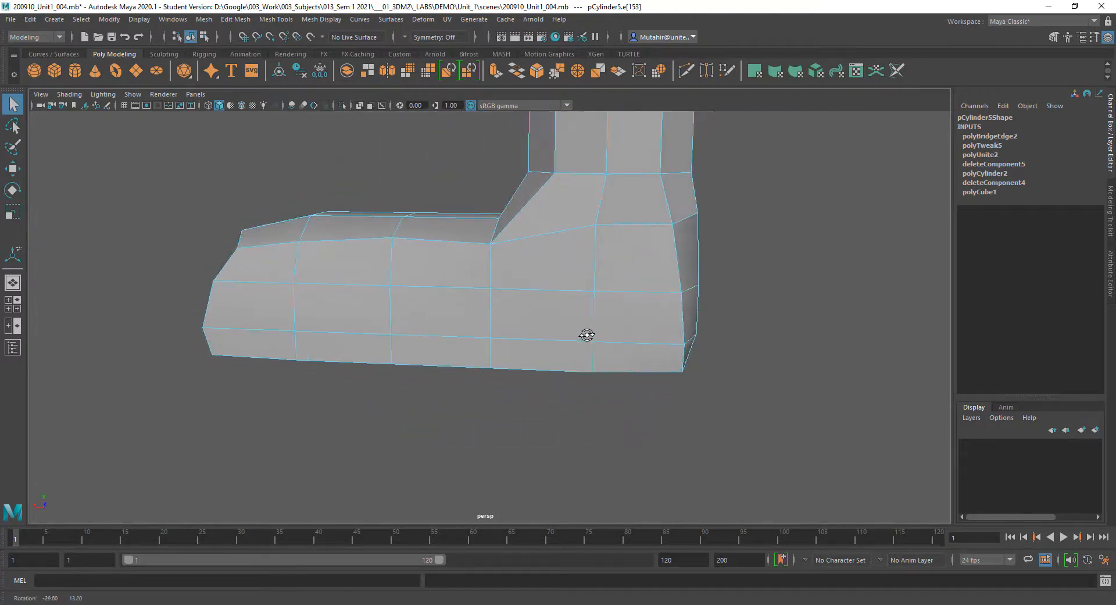
Switch to vertex editing and move the heel's two bottom corner vertices to refine the rounded sole.
{"action": "left_click_drag", "start_coordinate": [698, 384], "coordinate": [426, 376], "text": "alt"}
{"action": "right_click_drag", "start_coordinate": [418, 352], "coordinate": [378, 319]}
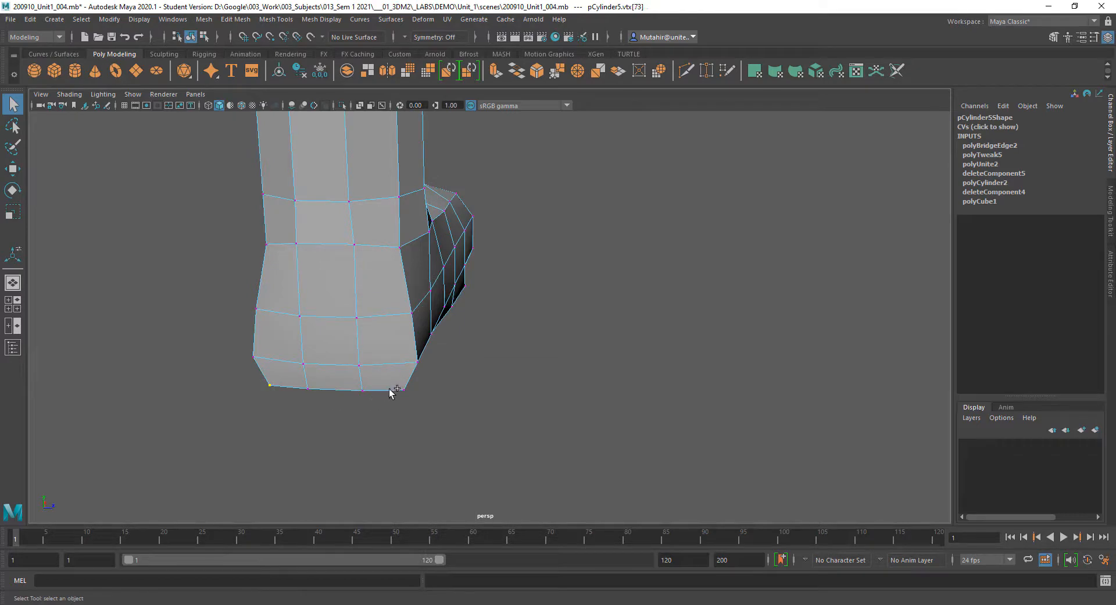
{"action": "mouse_move", "coordinate": [371, 407]}
{"action": "left_mouse_down", "text": "alt"}
{"action": "mouse_move", "coordinate": [514, 434]}
{"action": "mouse_move", "coordinate": [372, 417]}
{"action": "left_mouse_up", "text": "alt"}
{"action": "key", "text": "w"}
{"action": "key", "text": "q"}
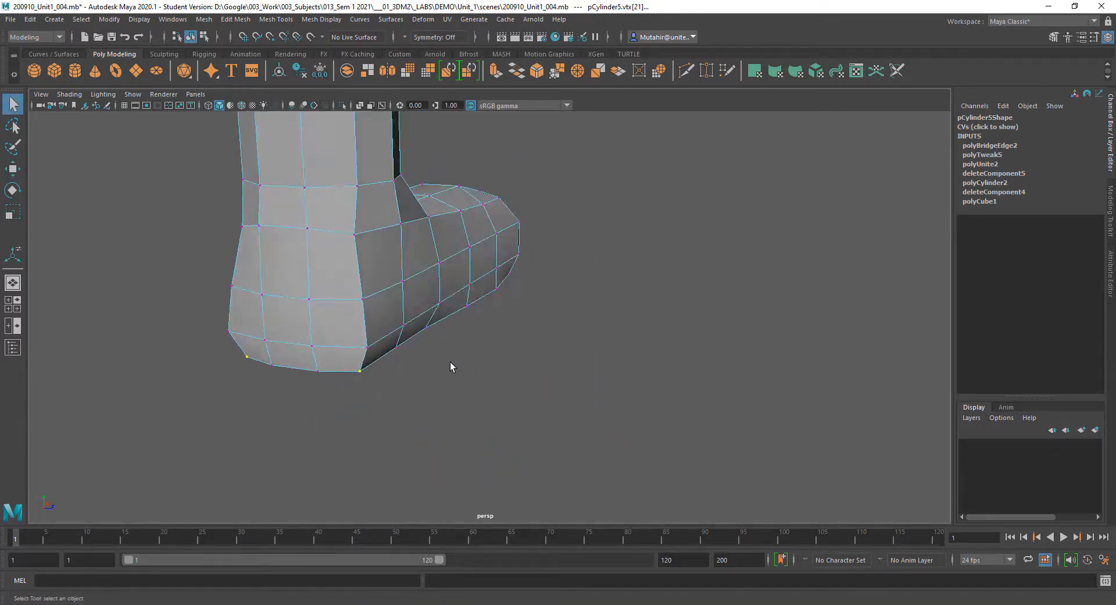
Move the side corner vertex just above the sole at the back of the heel to round the heel's profile.
{"action": "mouse_move", "coordinate": [451, 366]}
{"action": "left_mouse_down", "text": "alt"}
{"action": "mouse_move", "coordinate": [504, 382]}
{"action": "mouse_move", "coordinate": [431, 394]}
{"action": "mouse_move", "coordinate": [459, 361]}
{"action": "left_mouse_up", "text": "alt"}
{"action": "right_click_drag", "start_coordinate": [459, 361], "coordinate": [481, 375], "text": "alt"}
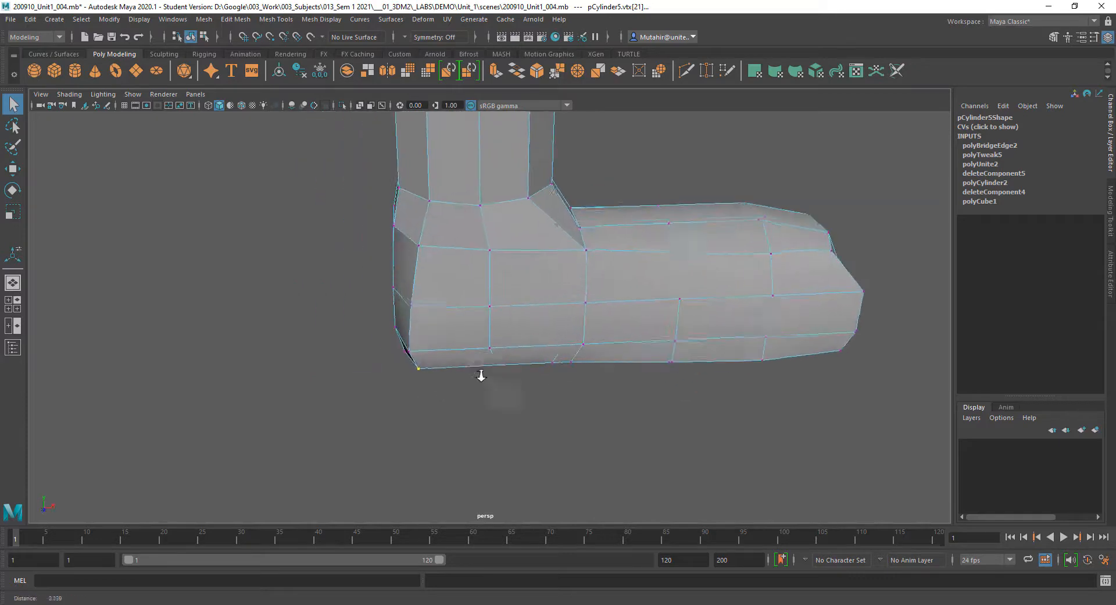
{"action": "left_click_drag", "start_coordinate": [480, 375], "coordinate": [424, 341], "text": "alt"}
{"action": "key", "text": "w"}
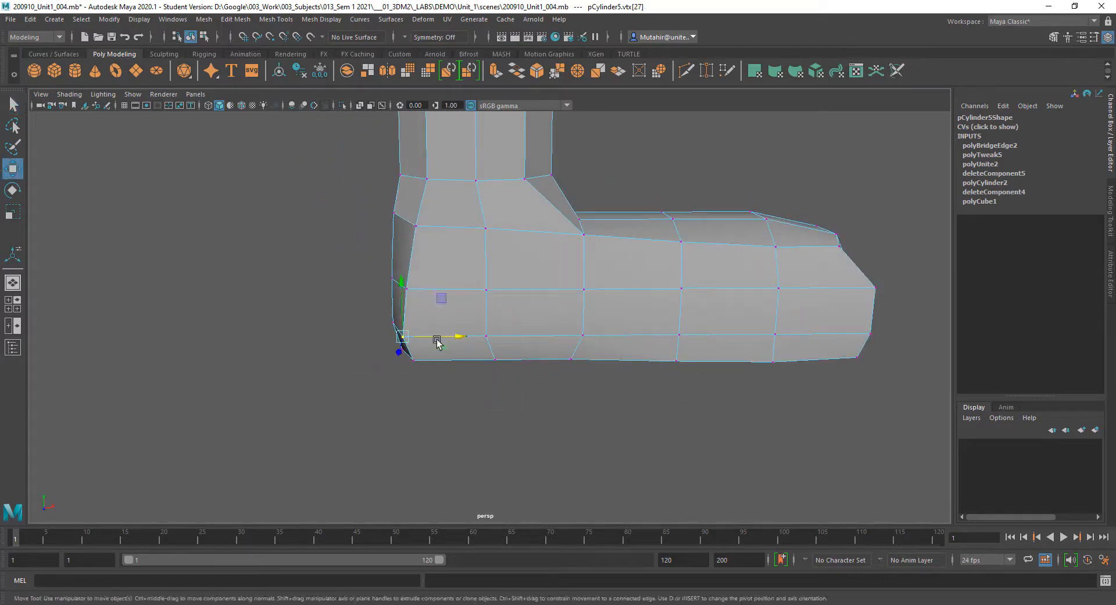
{"action": "key", "text": "q"}
{"action": "left_click_drag", "start_coordinate": [451, 340], "coordinate": [584, 337], "text": "alt"}
{"action": "left_click_drag", "start_coordinate": [498, 249], "coordinate": [525, 366], "text": "alt"}
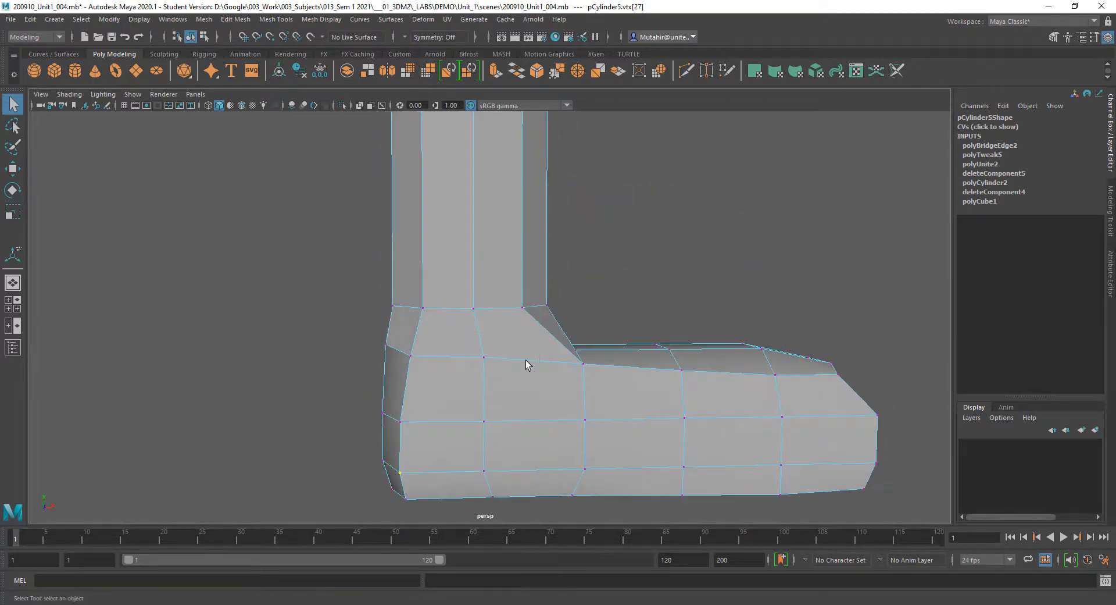
Switch to edge editing, select the vertical edge line on the side of the heel and scale it lengthwise to straighten it.
{"action": "right_click_drag", "start_coordinate": [524, 306], "coordinate": [492, 266]}
{"action": "left_click", "coordinate": [481, 299]}
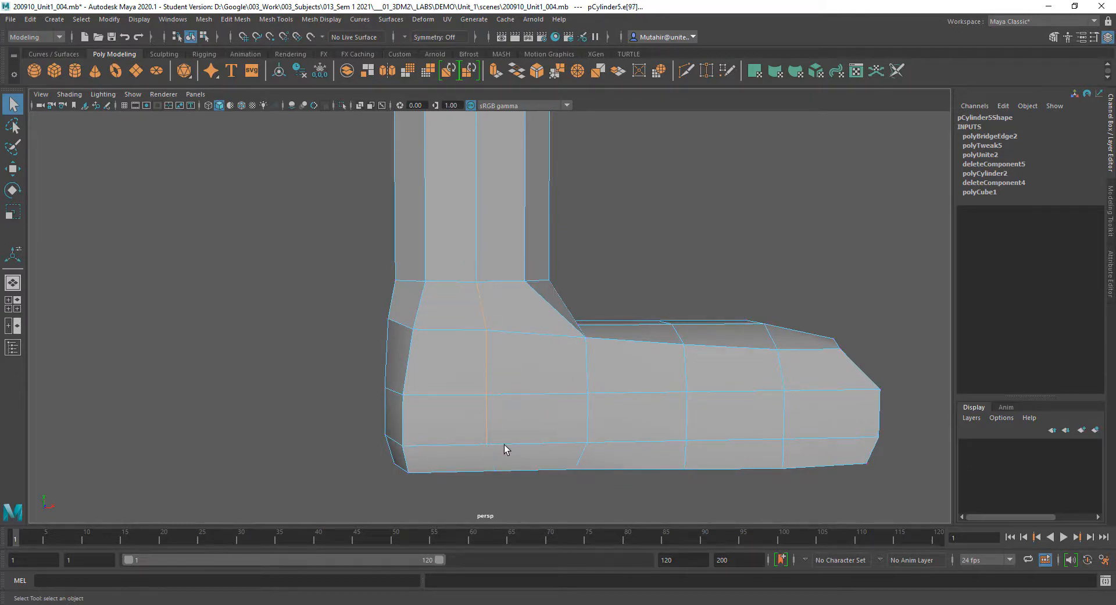
{"action": "key", "text": "r"}
{"action": "left_click_drag", "start_coordinate": [538, 380], "coordinate": [536, 384]}
{"action": "key", "text": "w"}
{"action": "key", "text": "q"}
{"action": "left_click_drag", "start_coordinate": [643, 361], "coordinate": [449, 256], "text": "alt"}
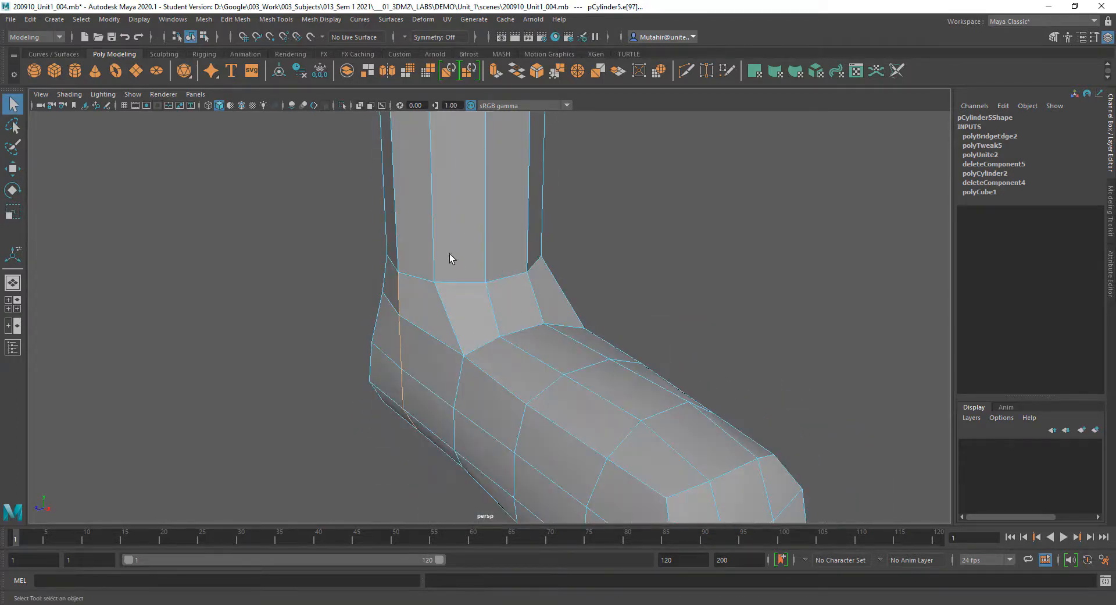
Switch to vertex editing and move the vertex on the side of the boot below the ankle inward across the width.
{"action": "right_click_drag", "start_coordinate": [449, 256], "coordinate": [401, 254]}
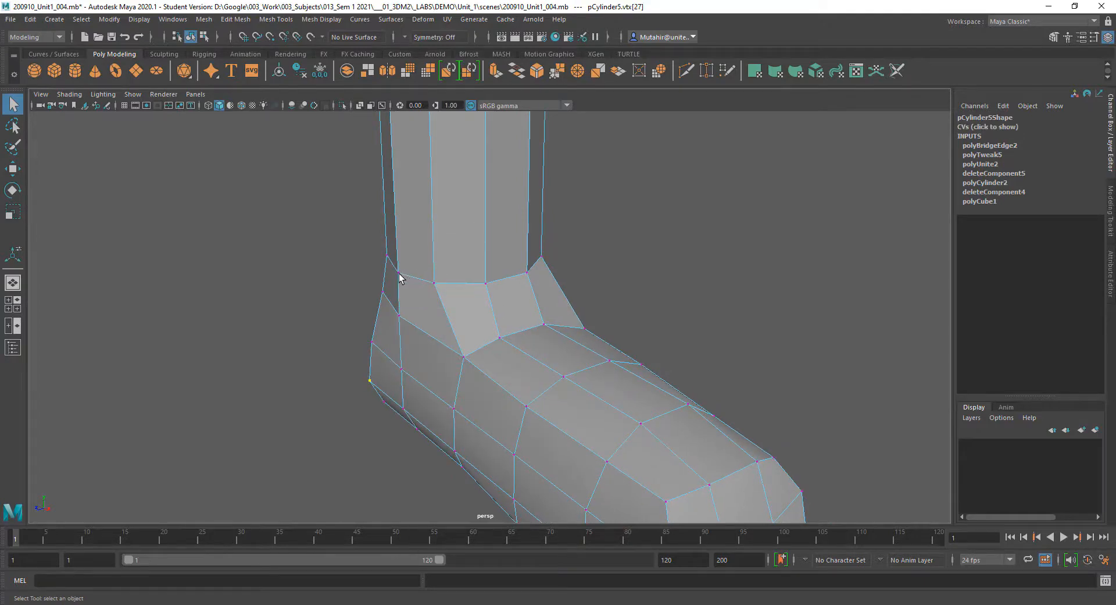
{"action": "left_click_drag", "start_coordinate": [424, 284], "coordinate": [361, 269], "text": "alt"}
{"action": "key", "text": "w"}
{"action": "key", "text": "q"}
{"action": "left_click", "coordinate": [395, 306]}
{"action": "key", "text": "w"}
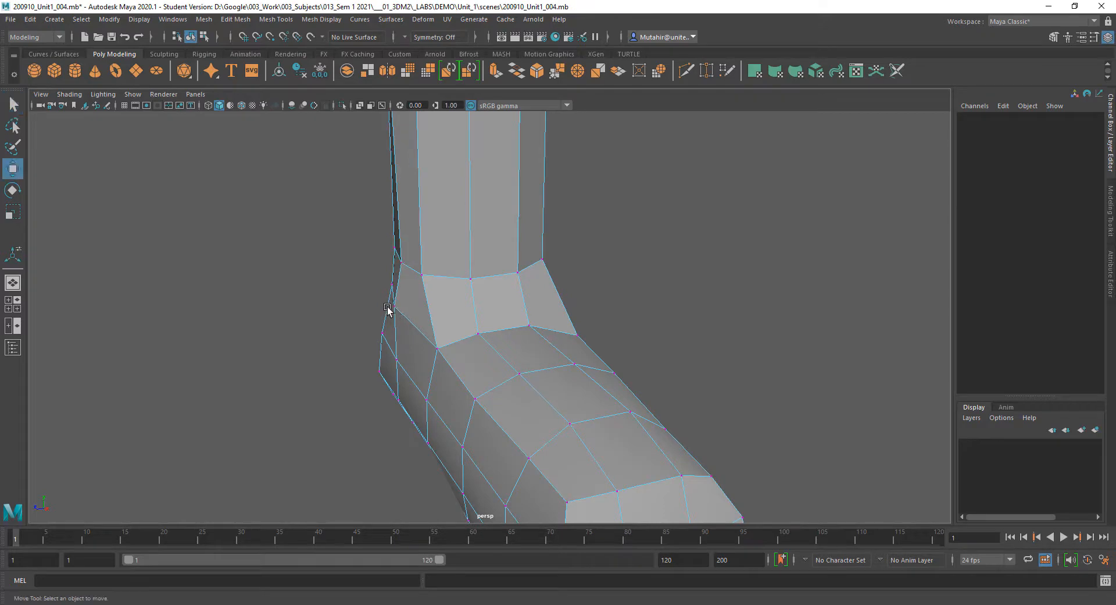
{"action": "left_click_drag", "start_coordinate": [360, 315], "coordinate": [368, 313]}
{"action": "key", "text": "q"}
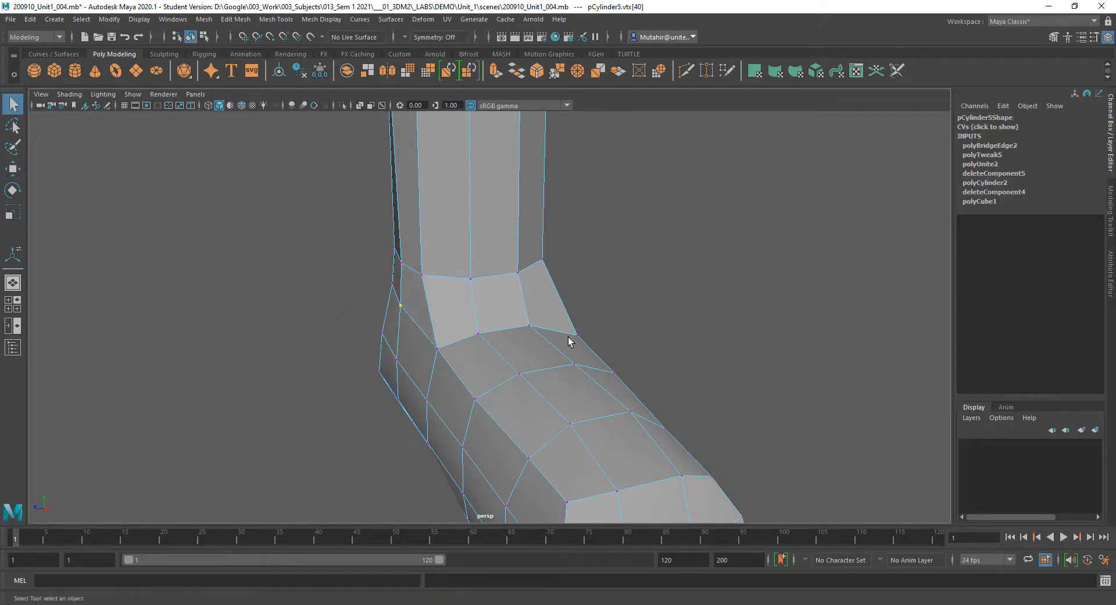
Move the front corner vertices on both sides of the ankle across the boot's width to even out the ankle ring.
{"action": "mouse_move", "coordinate": [568, 341]}
{"action": "left_mouse_down", "text": "alt"}
{"action": "mouse_move", "coordinate": [548, 319]}
{"action": "mouse_move", "coordinate": [564, 344]}
{"action": "left_mouse_up", "text": "alt"}
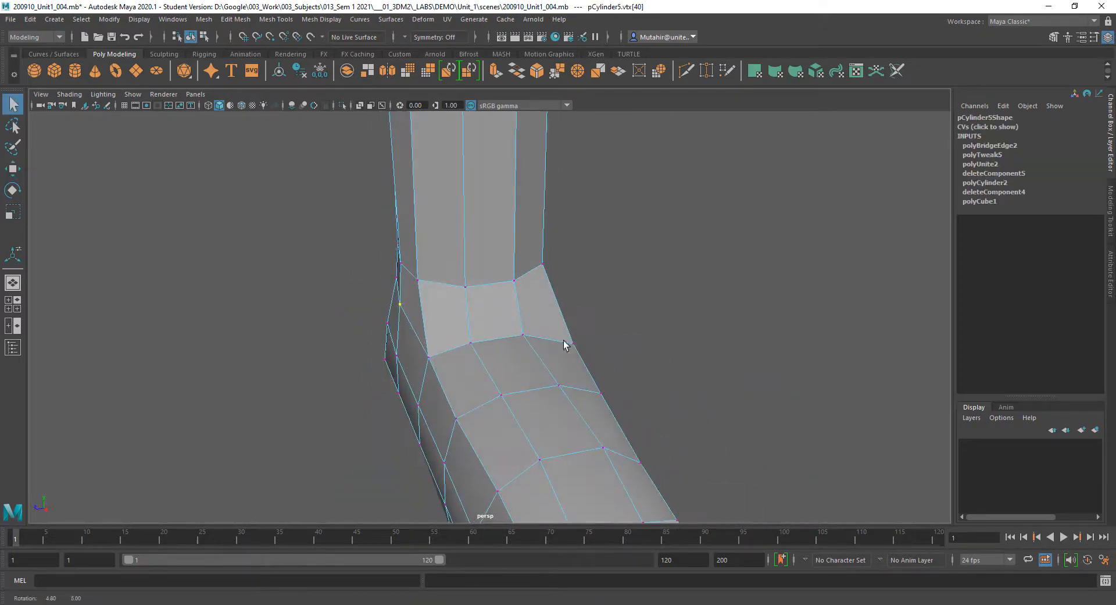
{"action": "left_click", "coordinate": [418, 283]}
{"action": "key", "text": "w"}
{"action": "left_click_drag", "start_coordinate": [409, 284], "coordinate": [395, 285]}
{"action": "key", "text": "q"}
{"action": "left_click_drag", "start_coordinate": [587, 329], "coordinate": [549, 320], "text": "alt"}
{"action": "left_click", "coordinate": [536, 274]}
{"action": "key", "text": "w"}
{"action": "left_click_drag", "start_coordinate": [508, 275], "coordinate": [500, 276]}
{"action": "key", "text": "q"}
From the front, move the inner vertex on the toe cap's upper row upward to shape the top of the toe.
{"action": "middle_click_drag", "start_coordinate": [564, 321], "coordinate": [560, 291], "text": "alt"}
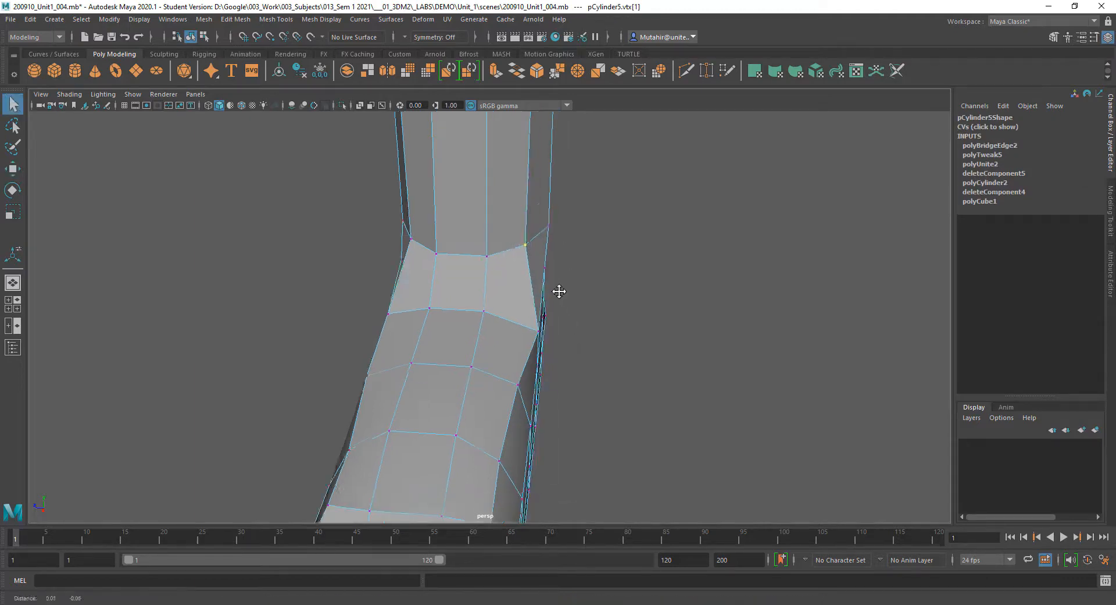
{"action": "mouse_move", "coordinate": [560, 291]}
{"action": "left_mouse_down", "text": "alt"}
{"action": "mouse_move", "coordinate": [456, 308]}
{"action": "mouse_move", "coordinate": [521, 301]}
{"action": "mouse_move", "coordinate": [488, 299]}
{"action": "mouse_move", "coordinate": [520, 286]}
{"action": "mouse_move", "coordinate": [334, 274]}
{"action": "mouse_move", "coordinate": [444, 313]}
{"action": "mouse_move", "coordinate": [422, 258]}
{"action": "mouse_move", "coordinate": [643, 262]}
{"action": "mouse_move", "coordinate": [568, 287]}
{"action": "mouse_move", "coordinate": [564, 267]}
{"action": "mouse_move", "coordinate": [571, 286]}
{"action": "left_mouse_up", "text": "alt"}
{"action": "key", "text": "w"}
{"action": "key", "text": "q"}
{"action": "scroll", "coordinate": [500, 268], "scroll_direction": "up", "scroll_amount": 1}
{"action": "middle_click_drag", "start_coordinate": [563, 355], "coordinate": [543, 347], "text": "alt"}
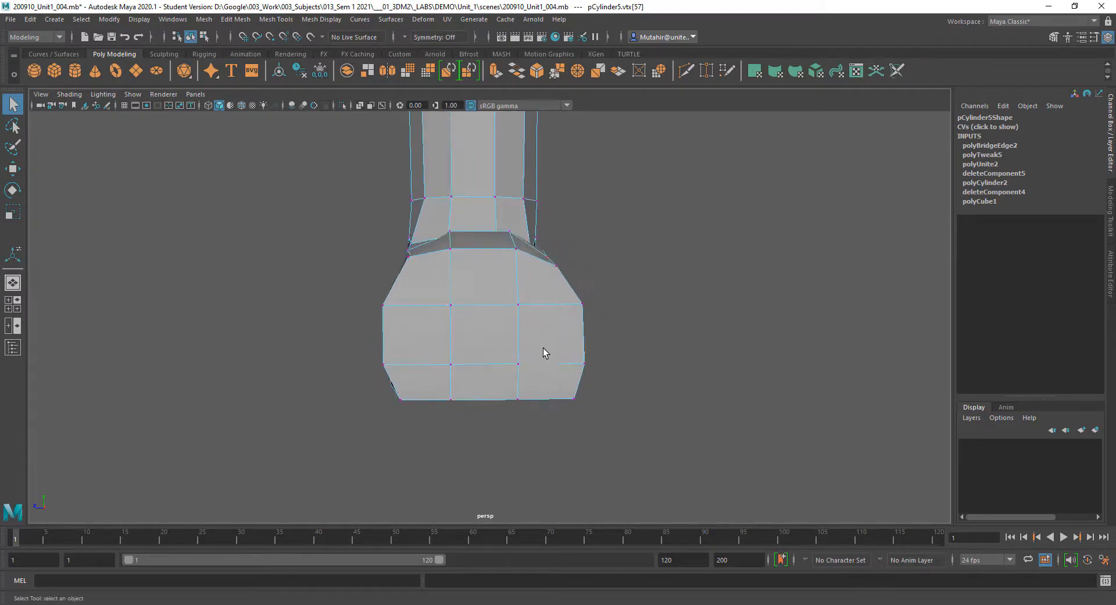
{"action": "left_click", "coordinate": [450, 250]}
{"action": "key", "text": "w"}
{"action": "mouse_move", "coordinate": [451, 217]}
{"action": "left_mouse_down"}
{"action": "mouse_move", "coordinate": [453, 194]}
{"action": "mouse_move", "coordinate": [453, 209]}
{"action": "left_mouse_up"}
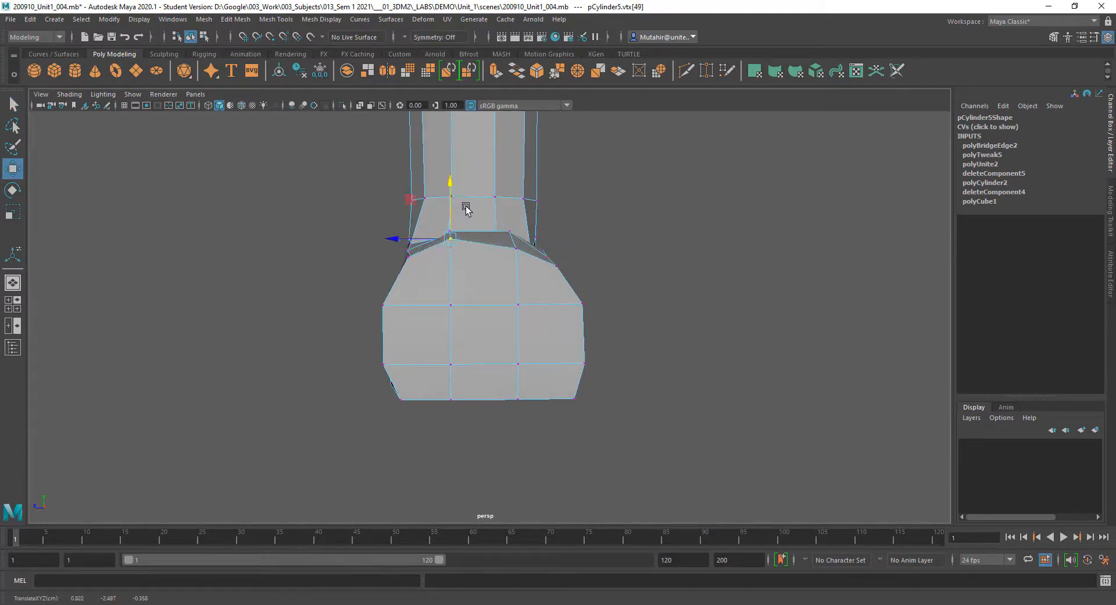
In the side view, select only the faces of the sole and scale them vertically to flatten the sole.
{"action": "left_click_drag", "start_coordinate": [329, 304], "coordinate": [692, 372]}
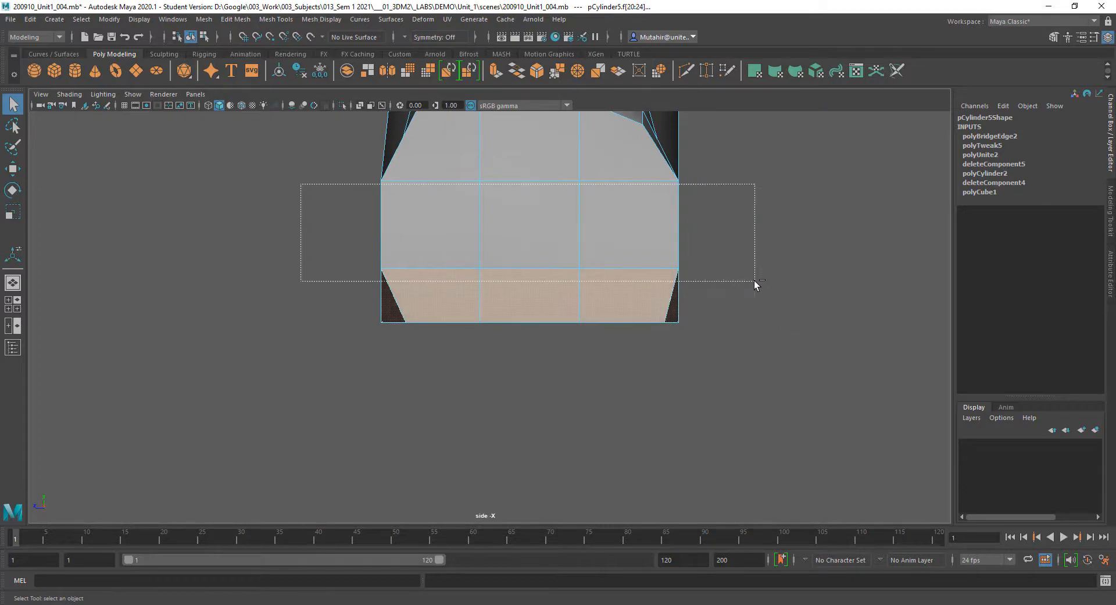
{"action": "left_click_drag", "start_coordinate": [755, 280], "coordinate": [754, 281], "text": "ctrl"}
{"action": "key", "text": "space"}
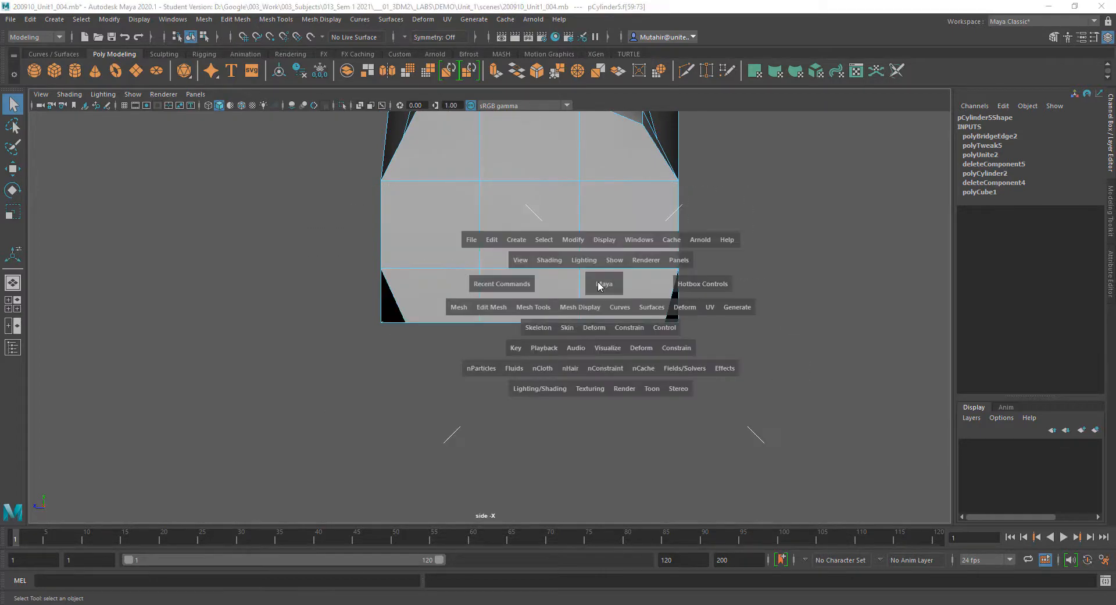
{"action": "left_click_drag", "start_coordinate": [601, 283], "coordinate": [585, 309]}
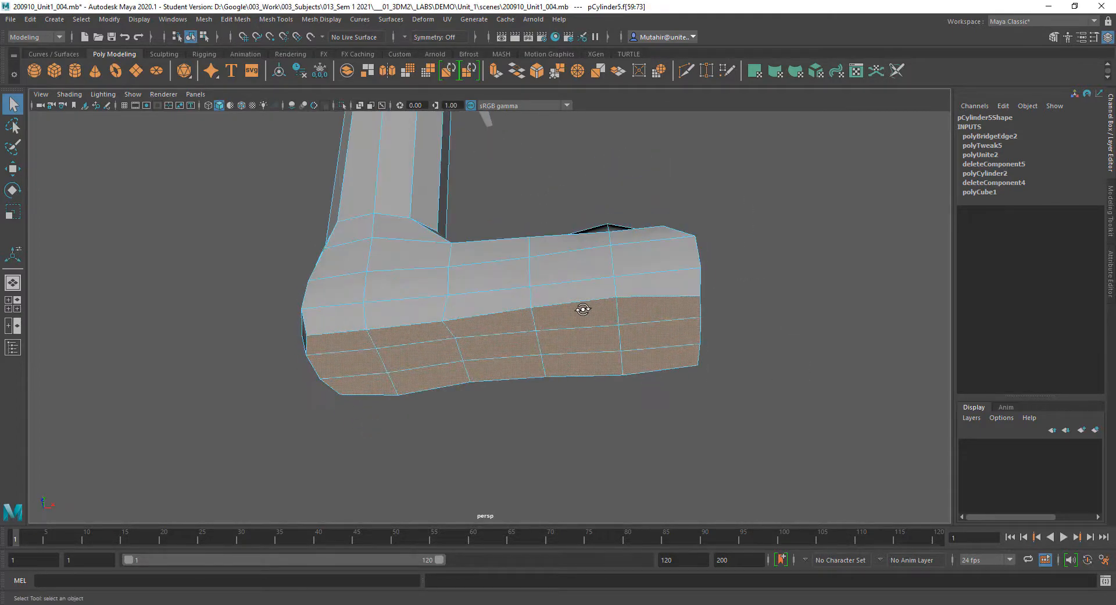
{"action": "key", "text": "w"}
{"action": "key", "text": "r"}
{"action": "left_click_drag", "start_coordinate": [501, 307], "coordinate": [503, 314]}
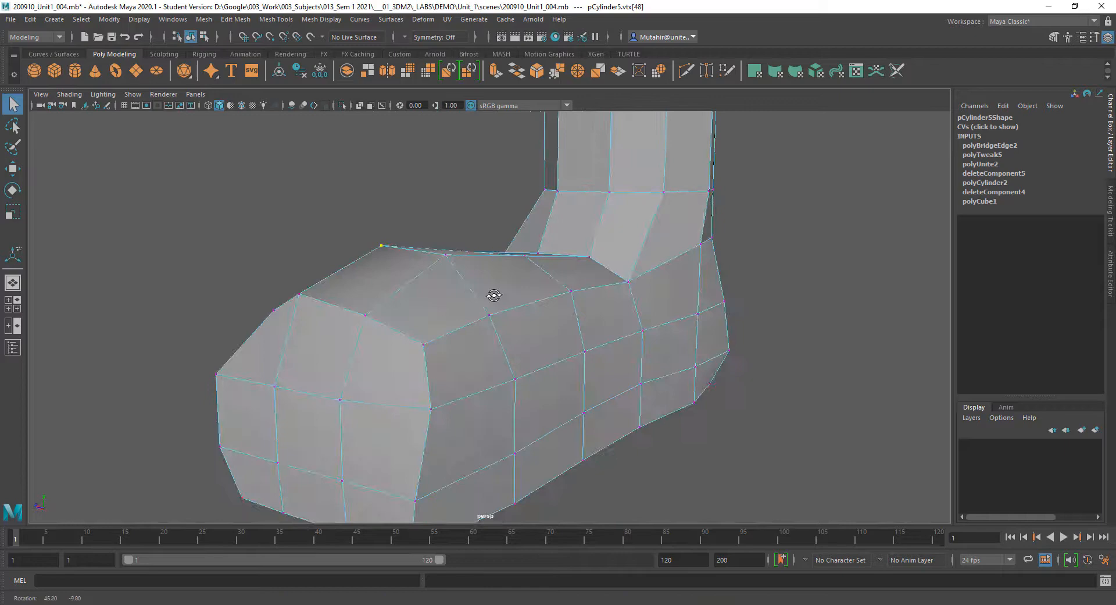
Switch to edge editing and move the vertical edges on the side of the forefoot to shape its contour.
{"action": "left_click_drag", "start_coordinate": [494, 295], "coordinate": [533, 308], "text": "alt"}
{"action": "right_click_drag", "start_coordinate": [551, 315], "coordinate": [553, 292]}
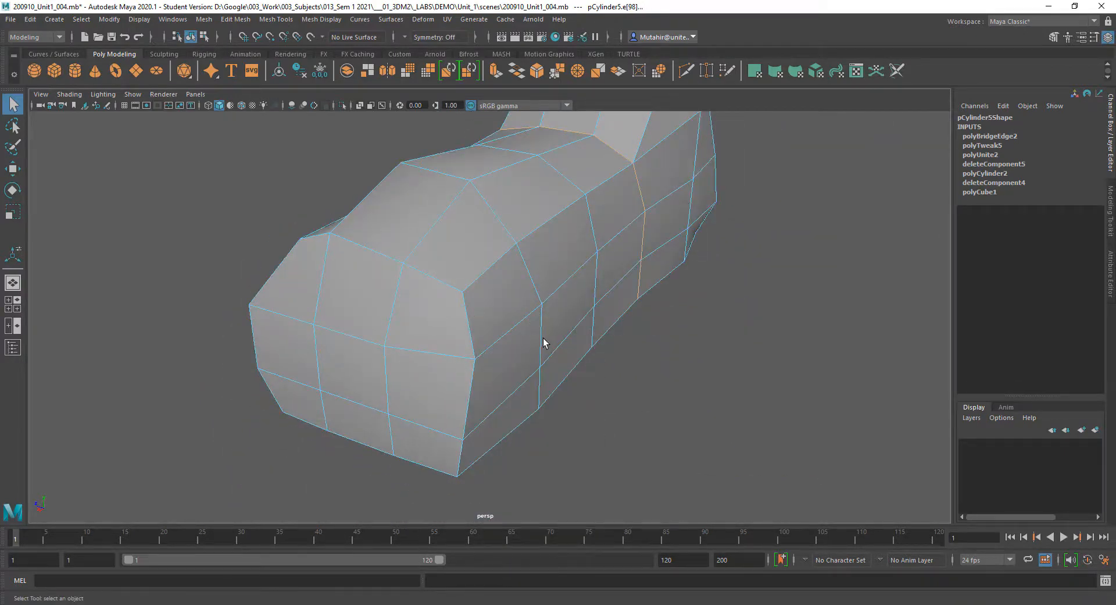
{"action": "left_click_drag", "start_coordinate": [541, 347], "coordinate": [573, 337], "text": "alt"}
{"action": "key", "text": "w"}
{"action": "left_click", "coordinate": [532, 372]}
{"action": "left_click_drag", "start_coordinate": [527, 376], "coordinate": [566, 377], "text": "alt"}
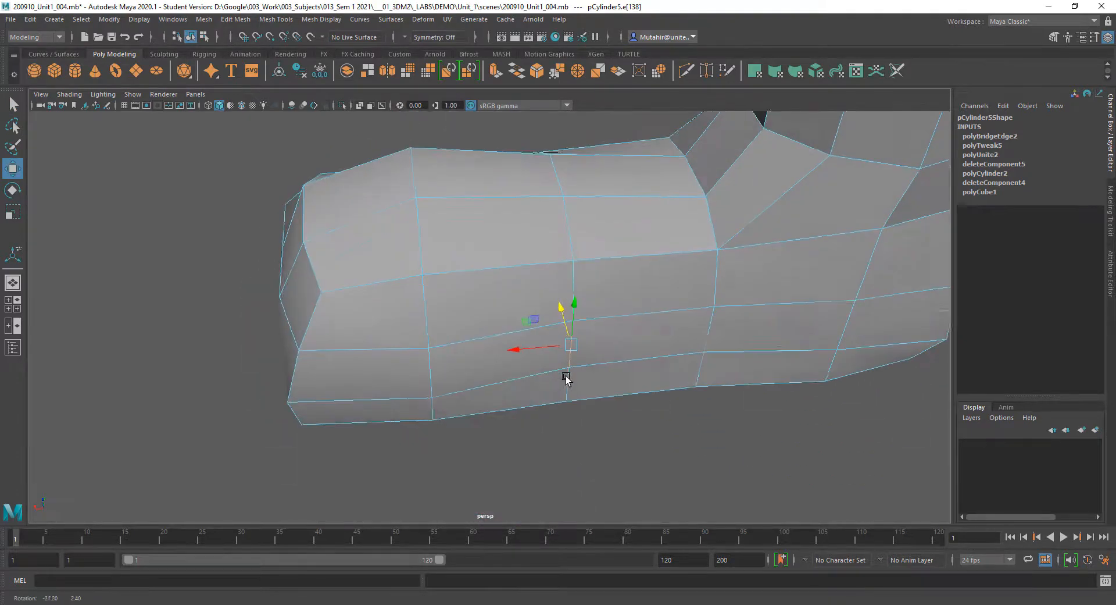
{"action": "key", "text": "q"}
{"action": "double_click", "coordinate": [571, 299]}
{"action": "left_click_drag", "start_coordinate": [573, 300], "coordinate": [615, 263], "text": "alt"}
{"action": "key", "text": "w"}
Switch to vertex editing and move the side vertex where the instep meets the ankle slightly downward.
{"action": "right_click_drag", "start_coordinate": [464, 310], "coordinate": [412, 309]}
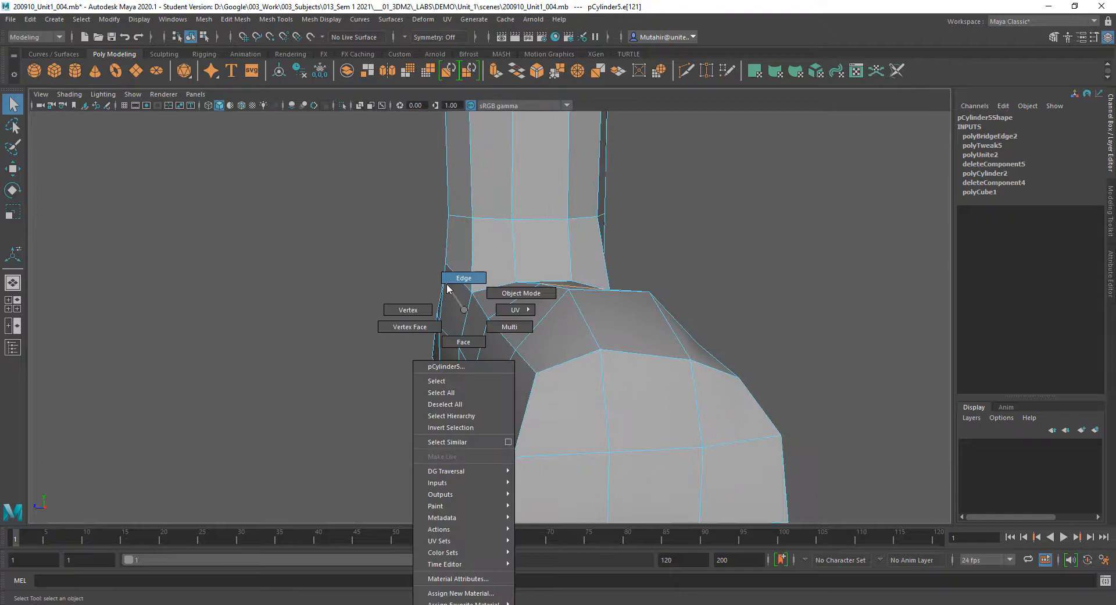
{"action": "left_click", "coordinate": [471, 293]}
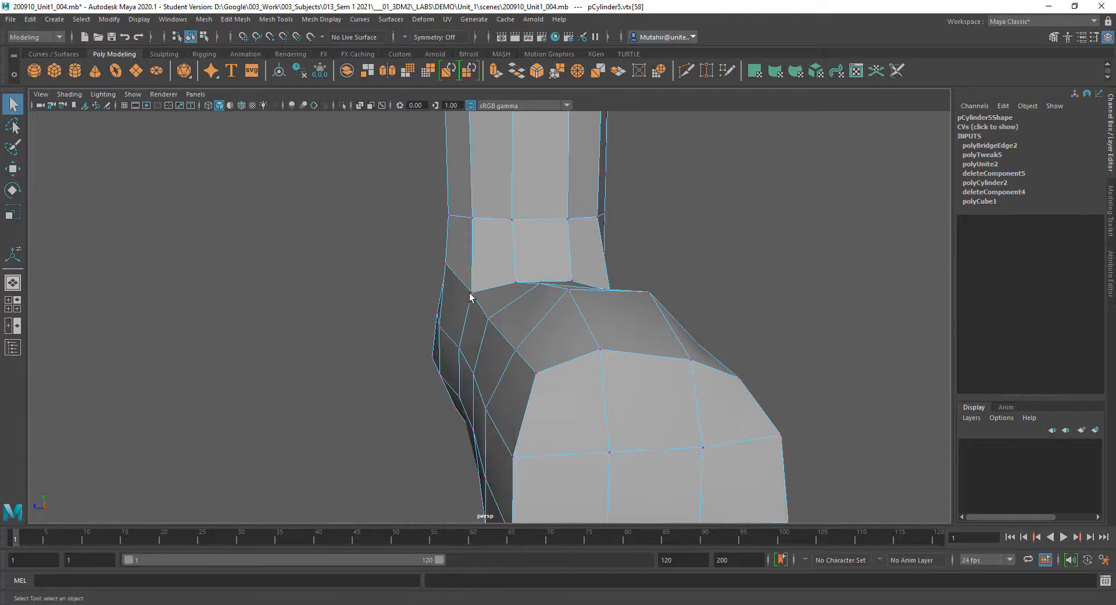
{"action": "left_click", "coordinate": [472, 293]}
{"action": "key", "text": "w"}
{"action": "left_click_drag", "start_coordinate": [471, 259], "coordinate": [473, 271]}
{"action": "key", "text": "q"}
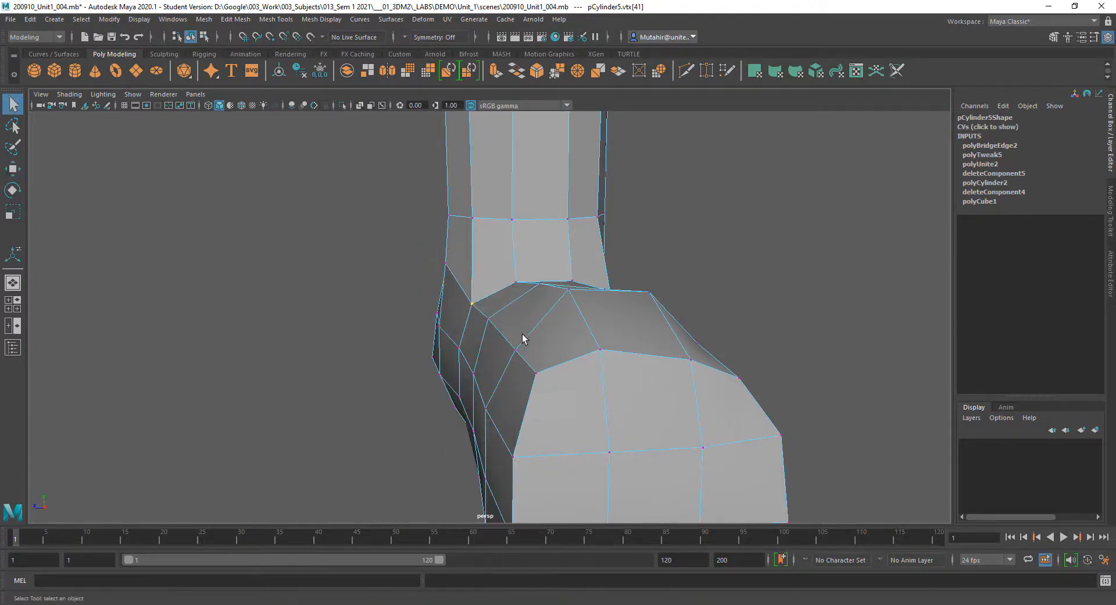
Select the whole edge loop around the ankle and move it upward.
{"action": "right_click_drag", "start_coordinate": [523, 338], "coordinate": [561, 164], "text": "alt"}
{"action": "left_click_drag", "start_coordinate": [465, 273], "coordinate": [610, 276], "text": "alt"}
{"action": "middle_click_drag", "start_coordinate": [460, 270], "coordinate": [561, 352], "text": "alt"}
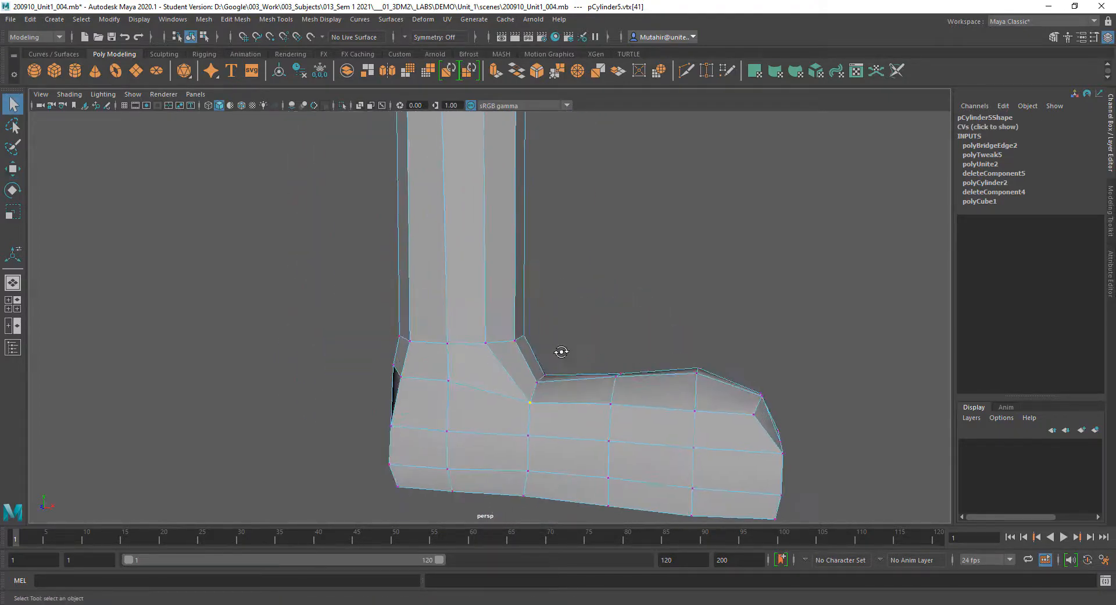
{"action": "right_click_drag", "start_coordinate": [494, 308], "coordinate": [494, 274], "text": "alt"}
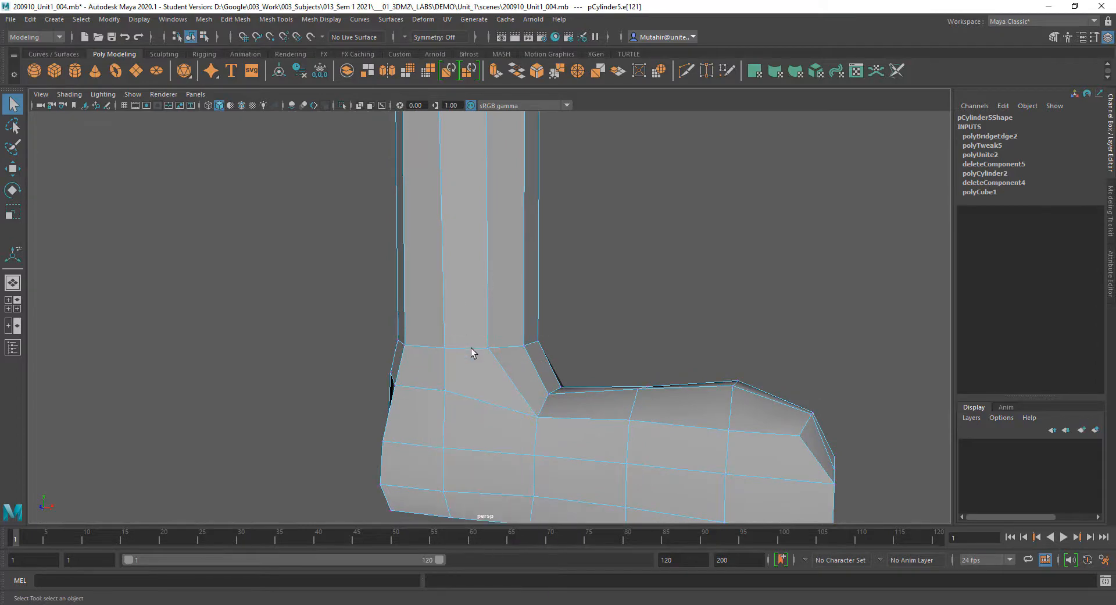
{"action": "double_click", "coordinate": [470, 347]}
{"action": "key", "text": "w"}
{"action": "mouse_move", "coordinate": [465, 284]}
{"action": "left_mouse_down"}
{"action": "mouse_move", "coordinate": [473, 254]}
{"action": "mouse_move", "coordinate": [477, 266]}
{"action": "left_mouse_up"}
Scale the ankle edge loop down uniformly to narrow the ankle.
{"action": "left_click_drag", "start_coordinate": [488, 336], "coordinate": [550, 337], "text": "alt"}
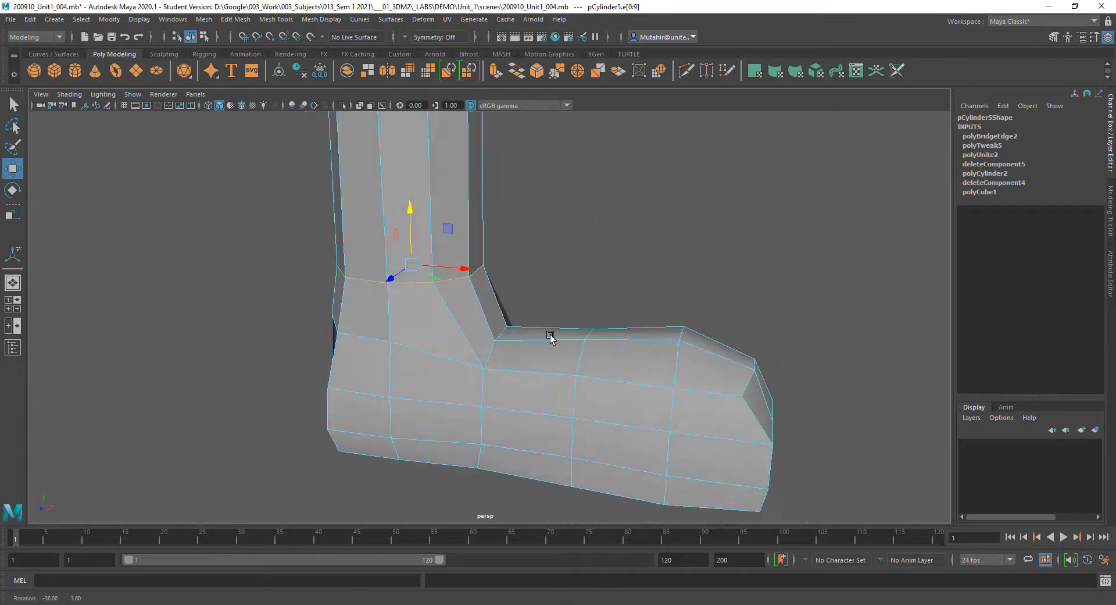
{"action": "right_click_drag", "start_coordinate": [501, 318], "coordinate": [518, 324], "text": "alt"}
{"action": "middle_click_drag", "start_coordinate": [519, 325], "coordinate": [550, 344], "text": "alt"}
{"action": "right_click_drag", "start_coordinate": [550, 344], "coordinate": [550, 274], "text": "alt"}
{"action": "key", "text": "r"}
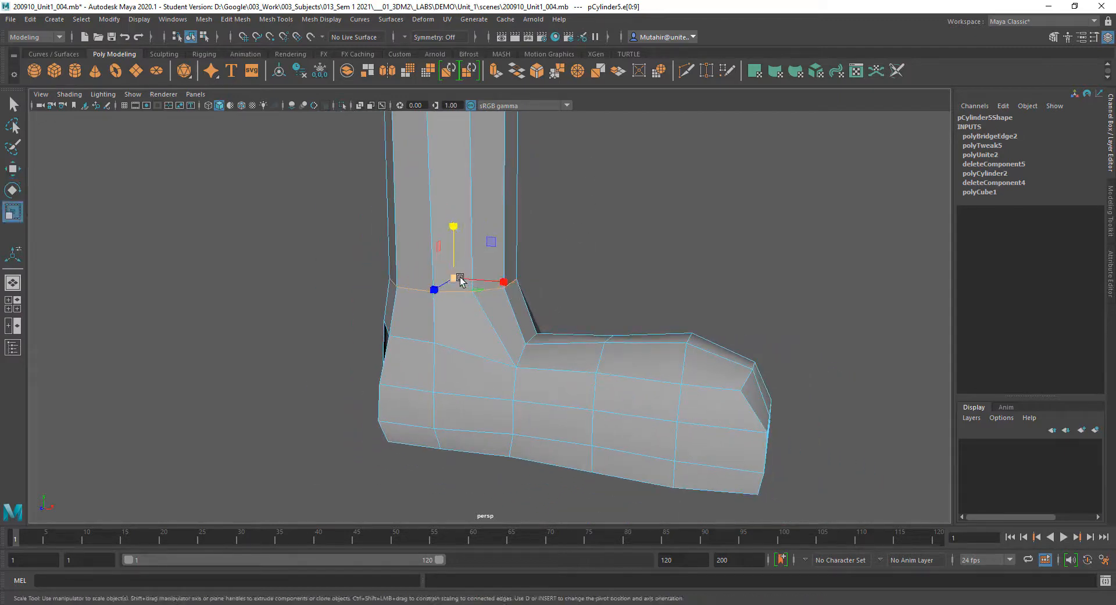
{"action": "left_click_drag", "start_coordinate": [458, 282], "coordinate": [447, 290]}
{"action": "right_click_drag", "start_coordinate": [566, 285], "coordinate": [570, 204], "text": "alt"}
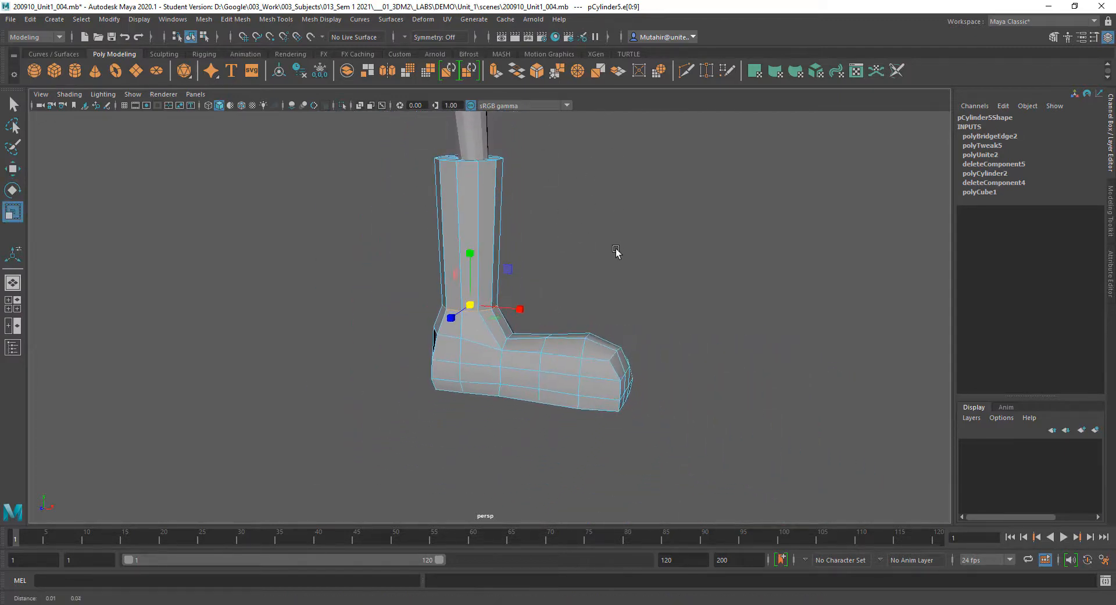
Switch to vertex editing and move the protruding side vertex below the ankle inward across the boot's width.
{"action": "left_click_drag", "start_coordinate": [618, 254], "coordinate": [520, 278], "text": "alt"}
{"action": "middle_click_drag", "start_coordinate": [552, 275], "coordinate": [556, 244], "text": "alt"}
{"action": "right_click_drag", "start_coordinate": [556, 244], "coordinate": [569, 331], "text": "alt"}
{"action": "middle_click_drag", "start_coordinate": [569, 331], "coordinate": [531, 326], "text": "alt"}
{"action": "left_click_drag", "start_coordinate": [607, 250], "coordinate": [558, 226], "text": "alt"}
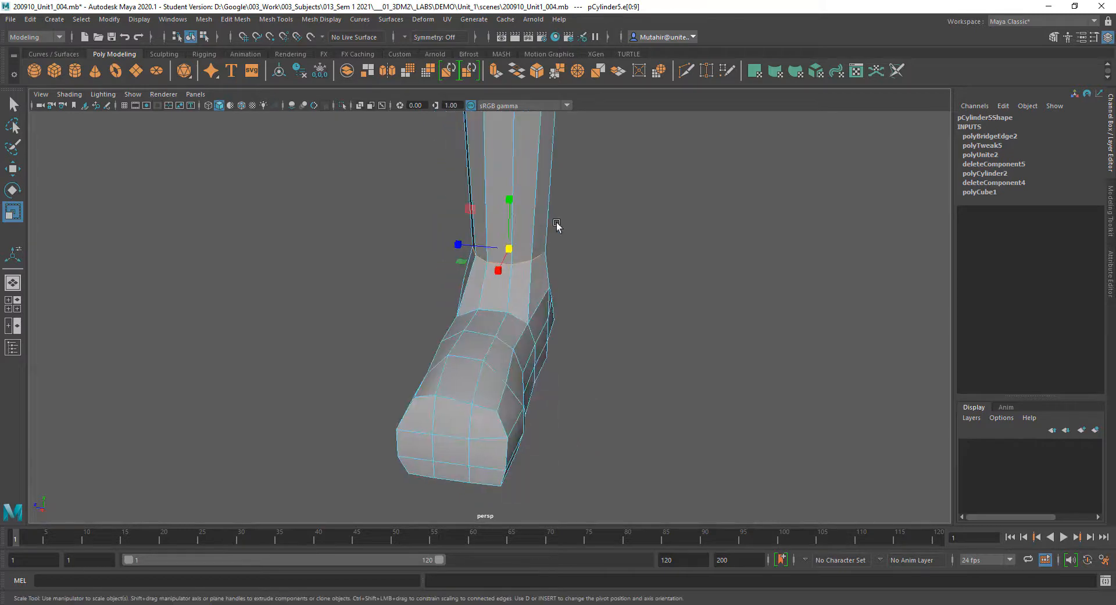
{"action": "right_click_drag", "start_coordinate": [558, 227], "coordinate": [526, 372], "text": "alt"}
{"action": "middle_click_drag", "start_coordinate": [526, 372], "coordinate": [432, 375], "text": "alt"}
{"action": "right_click_drag", "start_coordinate": [432, 375], "coordinate": [459, 372], "text": "alt"}
{"action": "key", "text": "q"}
{"action": "right_click_drag", "start_coordinate": [494, 266], "coordinate": [471, 267]}
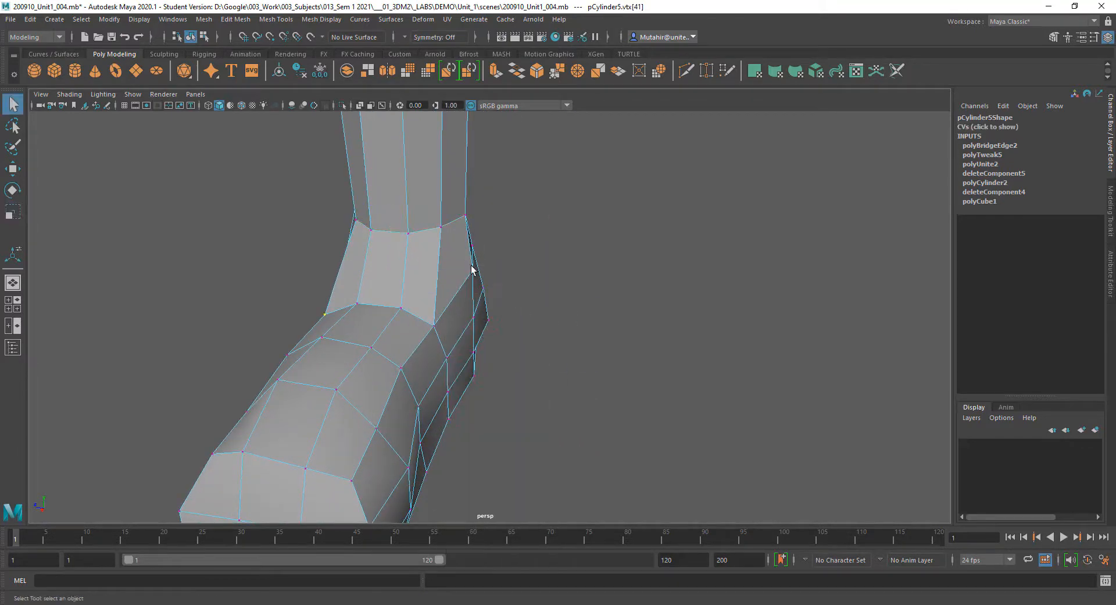
{"action": "left_click", "coordinate": [473, 271]}
{"action": "key", "text": "w"}
{"action": "left_click_drag", "start_coordinate": [472, 269], "coordinate": [445, 272]}
Move the side corner vertex in the middle row of the toe cap backward to round the toe.
{"action": "right_click_drag", "start_coordinate": [477, 293], "coordinate": [470, 268]}
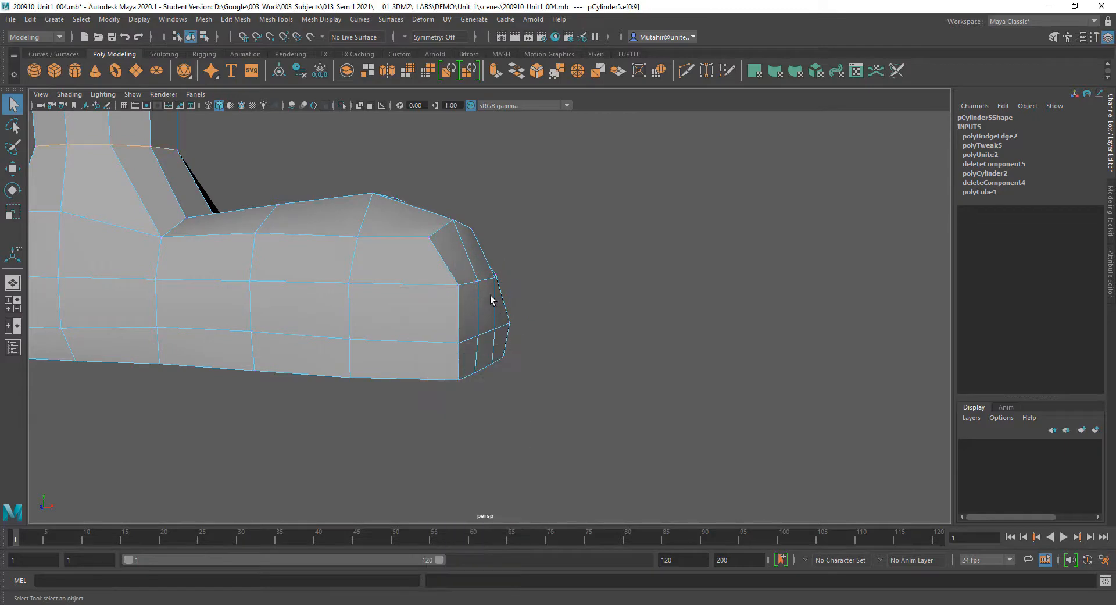
{"action": "left_click_drag", "start_coordinate": [491, 299], "coordinate": [472, 344], "text": "alt"}
{"action": "left_click", "coordinate": [466, 347]}
{"action": "right_click_drag", "start_coordinate": [485, 310], "coordinate": [493, 340]}
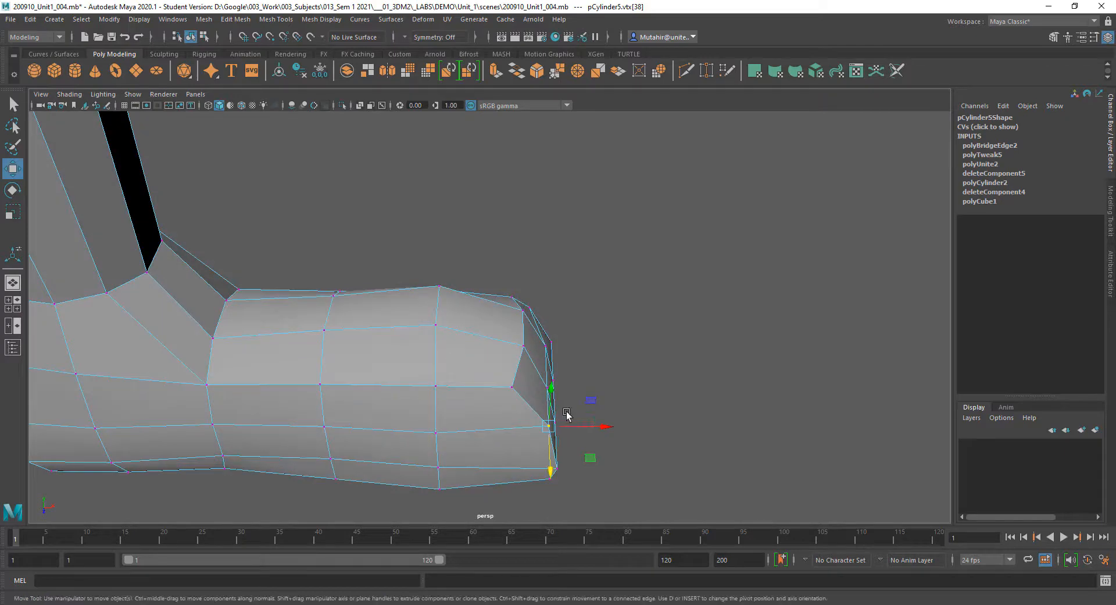
{"action": "left_click_drag", "start_coordinate": [599, 429], "coordinate": [483, 436]}
Move the toe cap's lower side corner vertex inward across the width and adjust it lengthwise.
{"action": "key", "text": "q"}
{"action": "left_click", "coordinate": [553, 411]}
{"action": "key", "text": "w"}
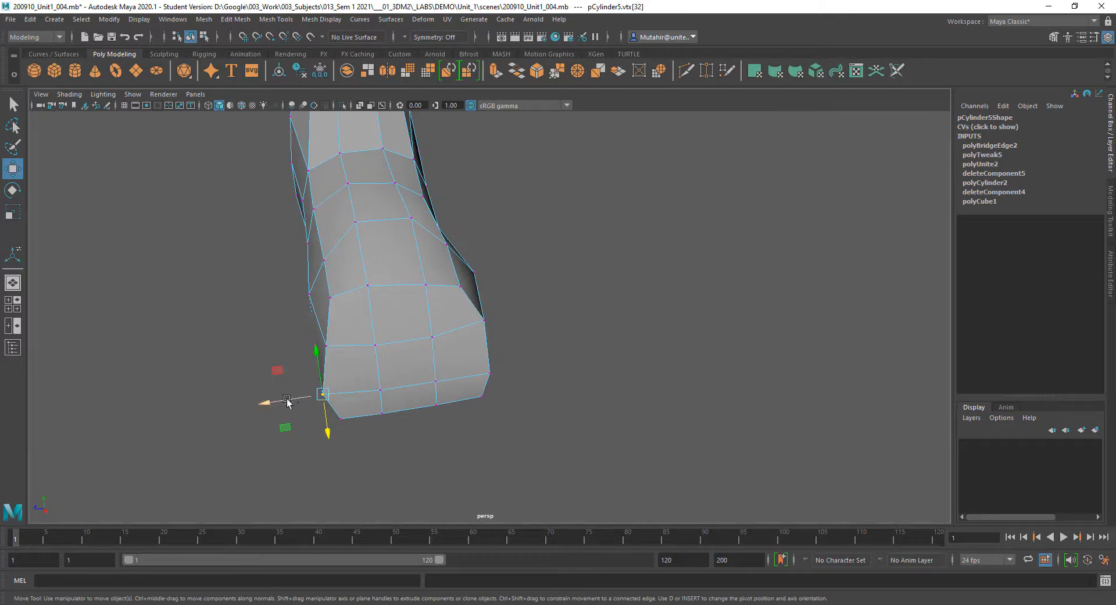
{"action": "left_click_drag", "start_coordinate": [287, 400], "coordinate": [297, 401]}
{"action": "key", "text": "q"}
{"action": "left_click_drag", "start_coordinate": [384, 393], "coordinate": [478, 370], "text": "alt"}
{"action": "key", "text": "w"}
{"action": "left_click_drag", "start_coordinate": [580, 366], "coordinate": [585, 367]}
{"action": "key", "text": "q"}
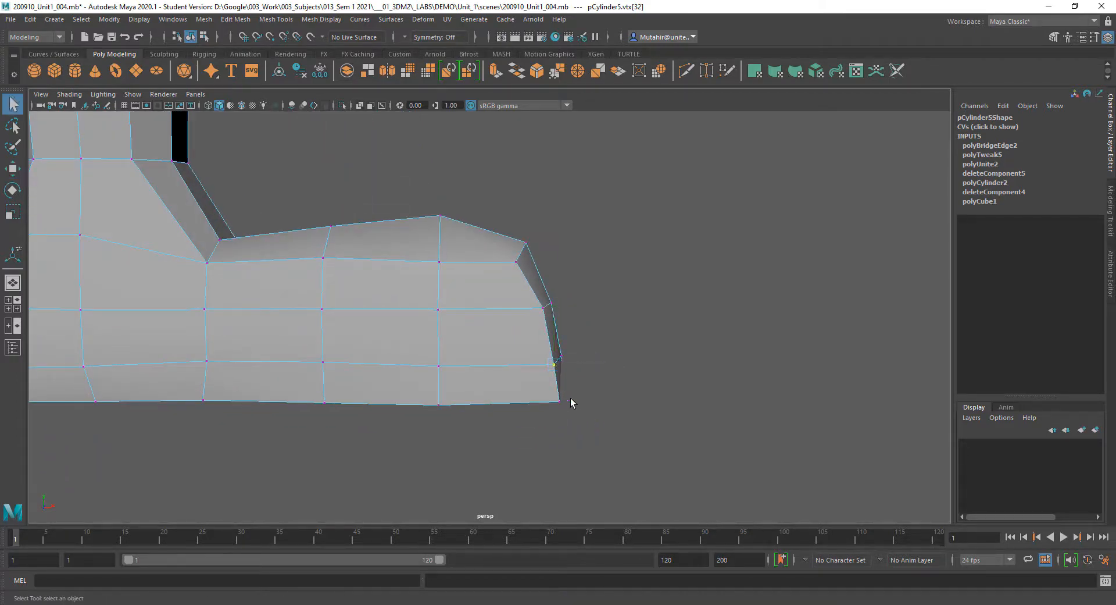
Move the bottom corner vertices at the tip of the sole to round the toe outline.
{"action": "left_click", "coordinate": [559, 401]}
{"action": "key", "text": "w"}
{"action": "left_click_drag", "start_coordinate": [622, 403], "coordinate": [517, 282]}
{"action": "key", "text": "q"}
{"action": "left_click", "coordinate": [394, 369]}
{"action": "key", "text": "w"}
{"action": "key", "text": "q"}
Switch to edge editing, select the lengthwise edge line just above the sole and move it downward.
{"action": "right_click_drag", "start_coordinate": [516, 333], "coordinate": [517, 293]}
{"action": "double_click", "coordinate": [512, 336]}
{"action": "key", "text": "w"}
{"action": "left_click_drag", "start_coordinate": [372, 277], "coordinate": [372, 286]}
{"action": "key", "text": "q"}
{"action": "left_click_drag", "start_coordinate": [455, 338], "coordinate": [441, 366], "text": "alt"}
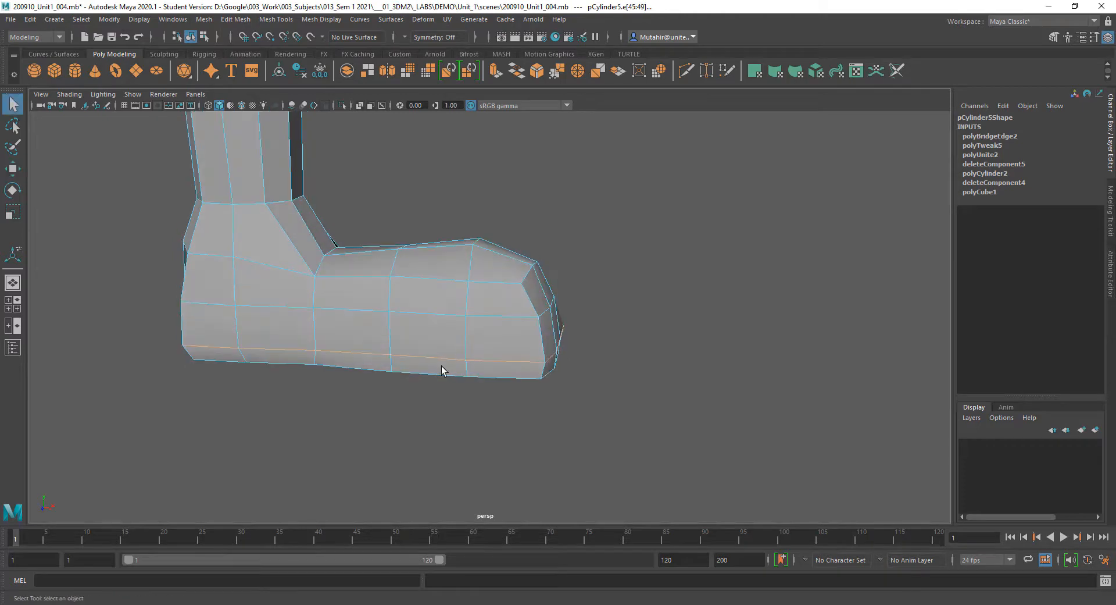
Switch to vertex editing and move the vertices at the side edge of the forefoot's sole.
{"action": "left_click_drag", "start_coordinate": [557, 363], "coordinate": [548, 321], "text": "alt"}
{"action": "right_click_drag", "start_coordinate": [548, 314], "coordinate": [506, 314]}
{"action": "left_click_drag", "start_coordinate": [538, 334], "coordinate": [594, 284]}
{"action": "key", "text": "w"}
{"action": "key", "text": "q"}
Select the vertex pairs along the side edge of the forefoot's sole and scale each pair together.
{"action": "middle_click_drag", "start_coordinate": [585, 292], "coordinate": [631, 324], "text": "alt"}
{"action": "left_click_drag", "start_coordinate": [631, 323], "coordinate": [547, 340], "text": "alt"}
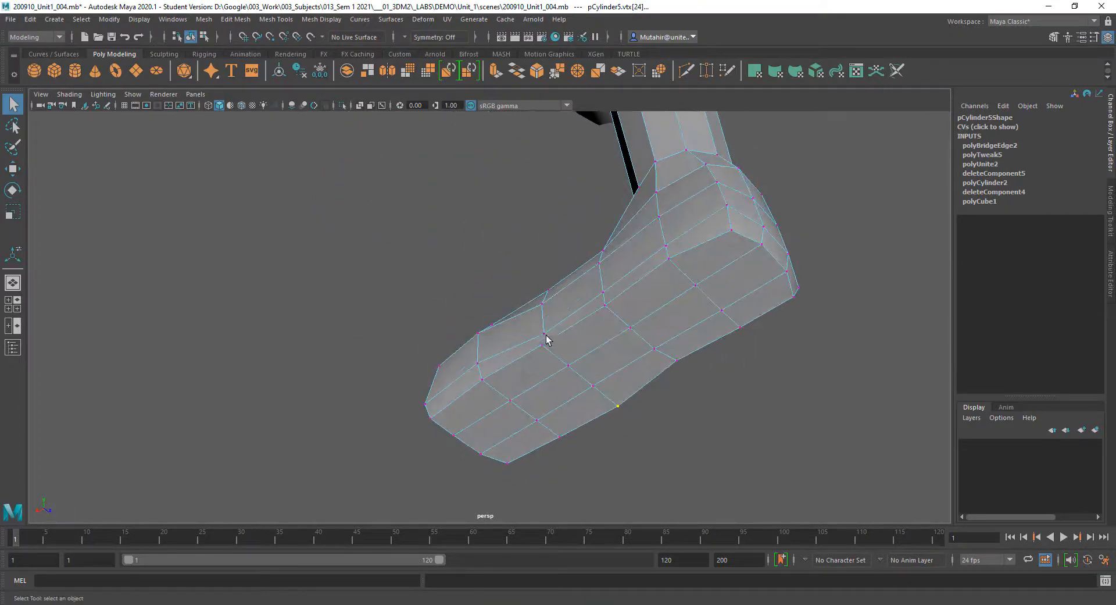
{"action": "key", "text": "w"}
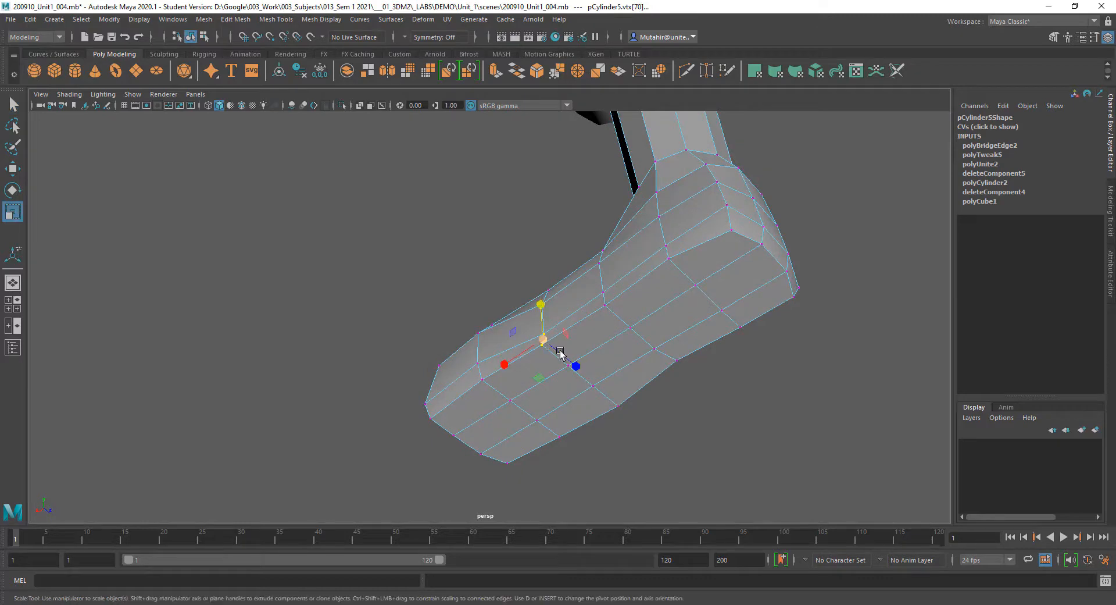
{"action": "left_click_drag", "start_coordinate": [494, 324], "coordinate": [571, 302], "text": "alt"}
{"action": "key", "text": "q"}
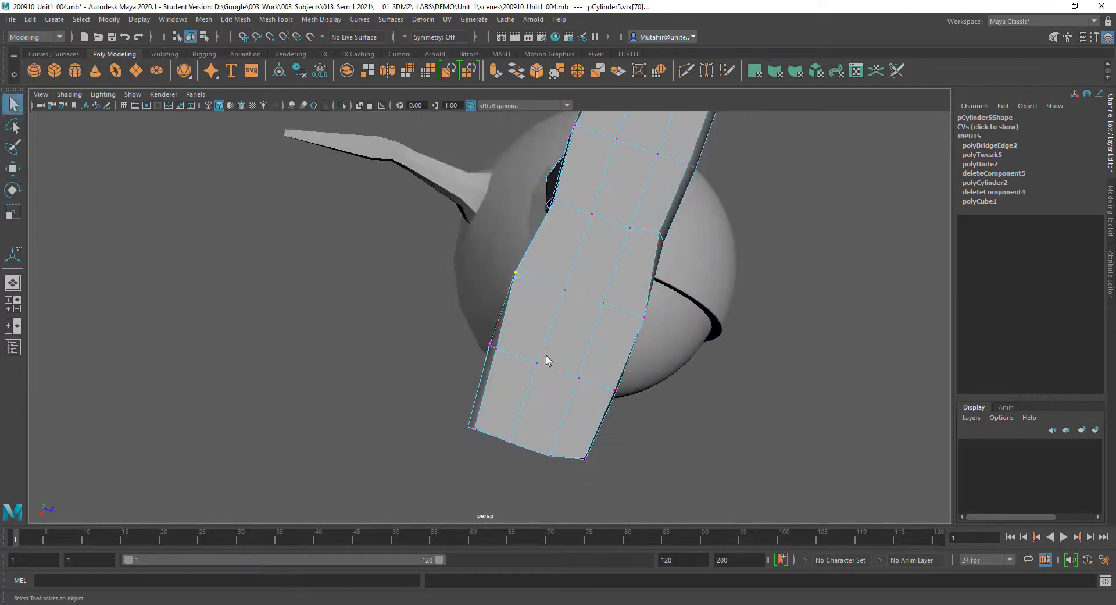
{"action": "left_click_drag", "start_coordinate": [521, 348], "coordinate": [504, 370], "text": "alt"}
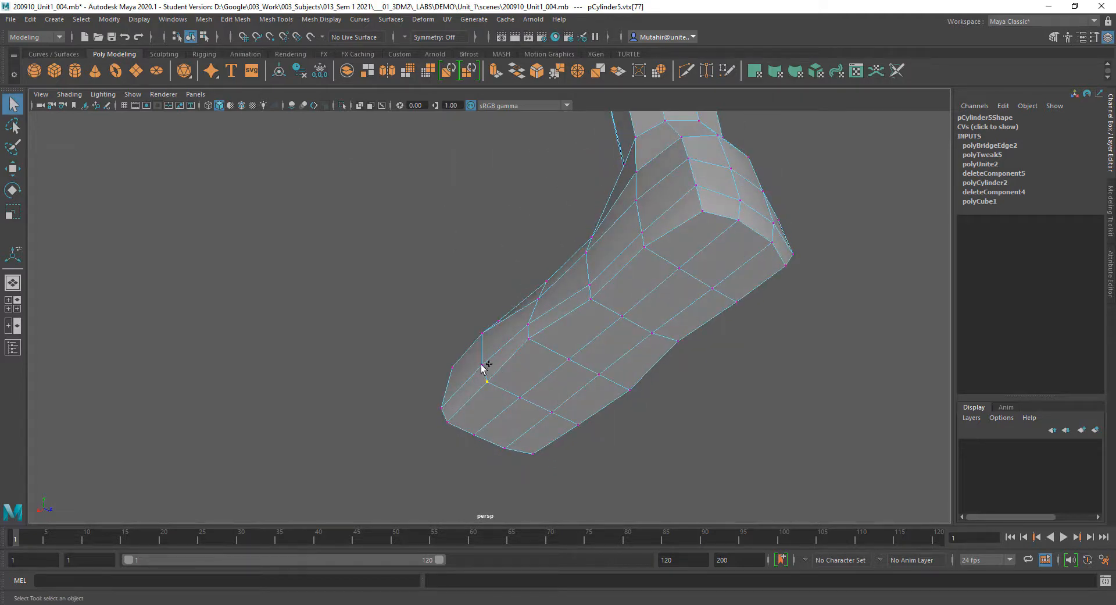
{"action": "key", "text": "r"}
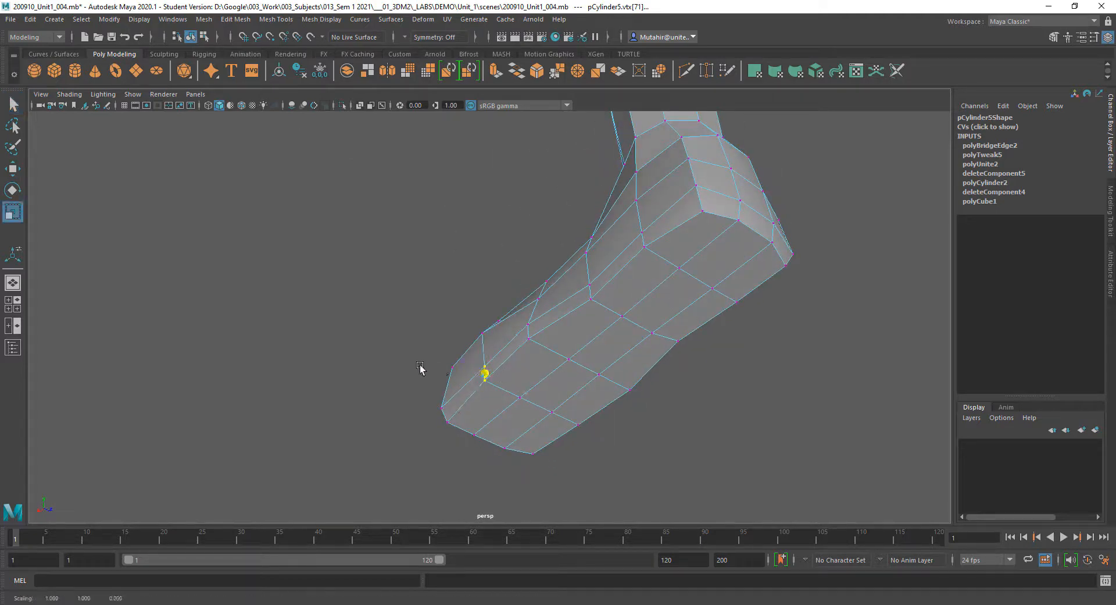
Switch to edge editing and scale the short side edges along the sole's waist across the width.
{"action": "left_click_drag", "start_coordinate": [424, 368], "coordinate": [576, 348], "text": "alt"}
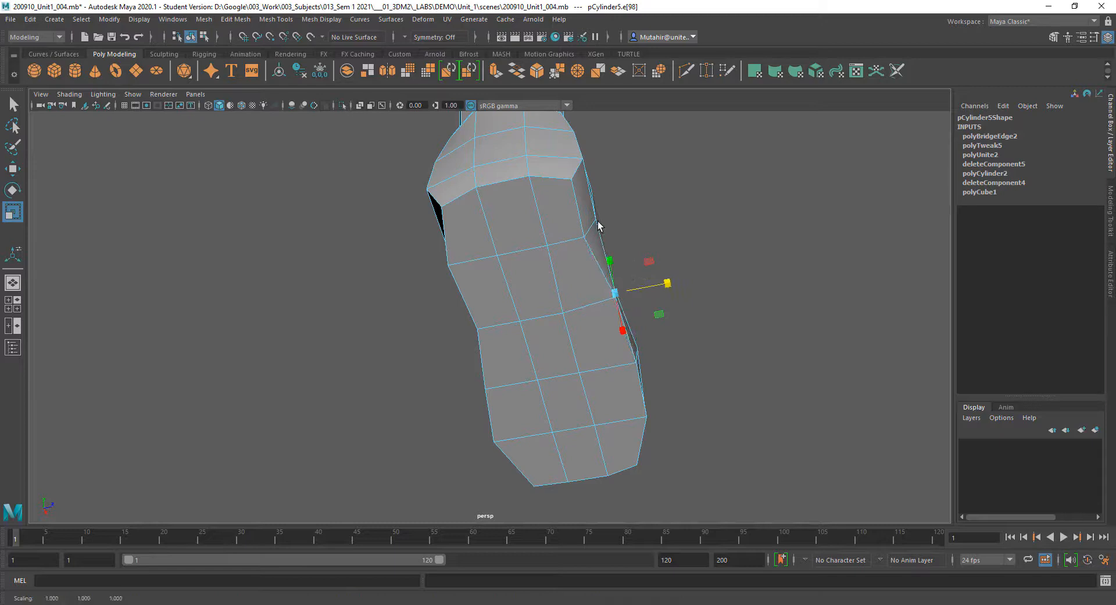
{"action": "key", "text": "q"}
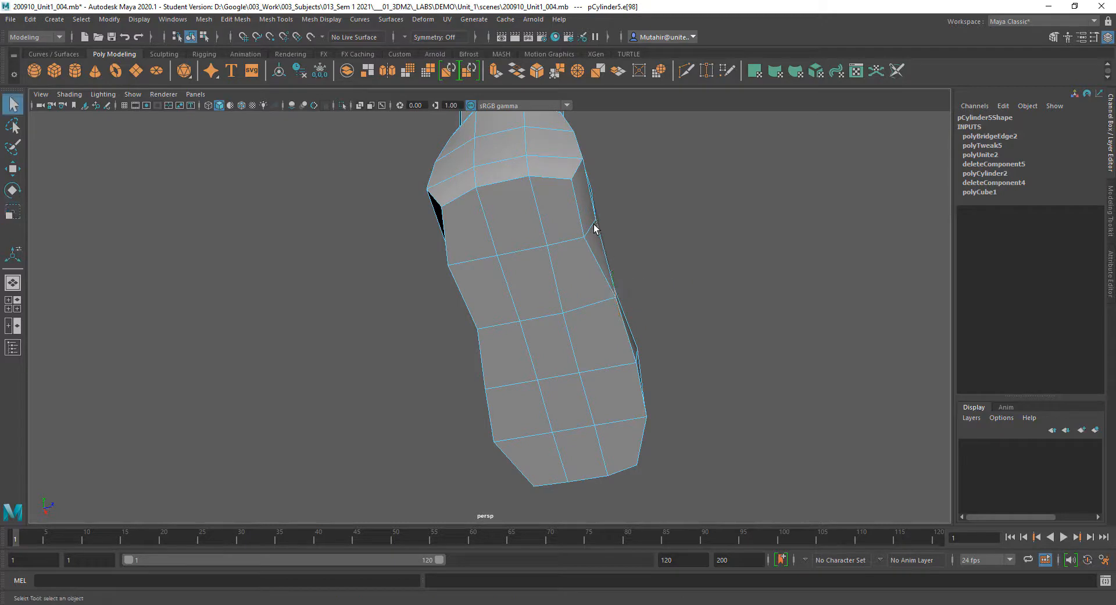
{"action": "left_click", "coordinate": [593, 227]}
{"action": "key", "text": "r"}
{"action": "mouse_move", "coordinate": [629, 221]}
{"action": "left_mouse_down"}
{"action": "mouse_move", "coordinate": [575, 239]}
{"action": "mouse_move", "coordinate": [643, 223]}
{"action": "mouse_move", "coordinate": [618, 227]}
{"action": "left_mouse_up"}
{"action": "key", "text": "w"}
{"action": "key", "text": "q"}
Select the short edge at the heel's lower side corner and scale it across the width.
{"action": "left_click_drag", "start_coordinate": [582, 172], "coordinate": [643, 179], "text": "alt"}
{"action": "right_click_drag", "start_coordinate": [643, 179], "coordinate": [650, 184]}
{"action": "left_click", "coordinate": [642, 180]}
{"action": "key", "text": "r"}
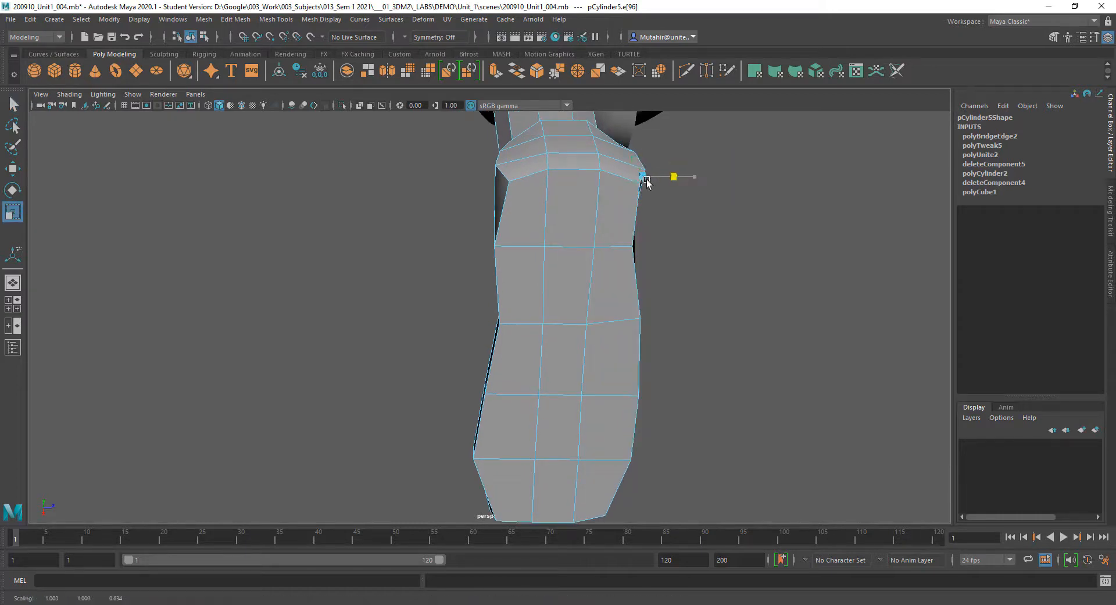
Flatten the short edge at the opposite lower heel corner across the width and move it sideways.
{"action": "left_click", "coordinate": [503, 174]}
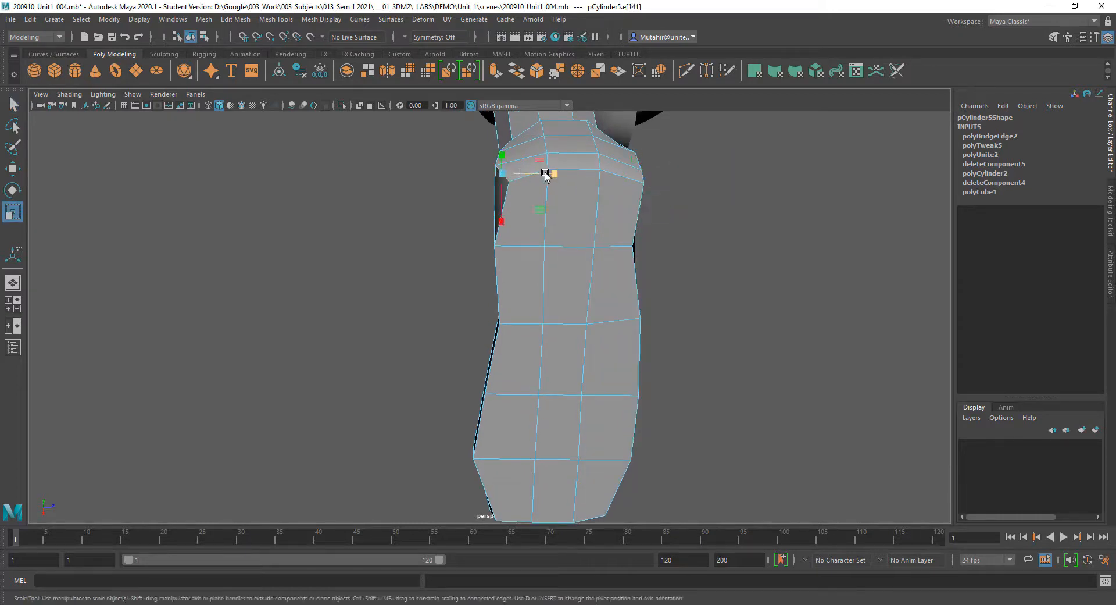
{"action": "key", "text": "w"}
{"action": "left_click_drag", "start_coordinate": [578, 175], "coordinate": [518, 223], "text": "alt"}
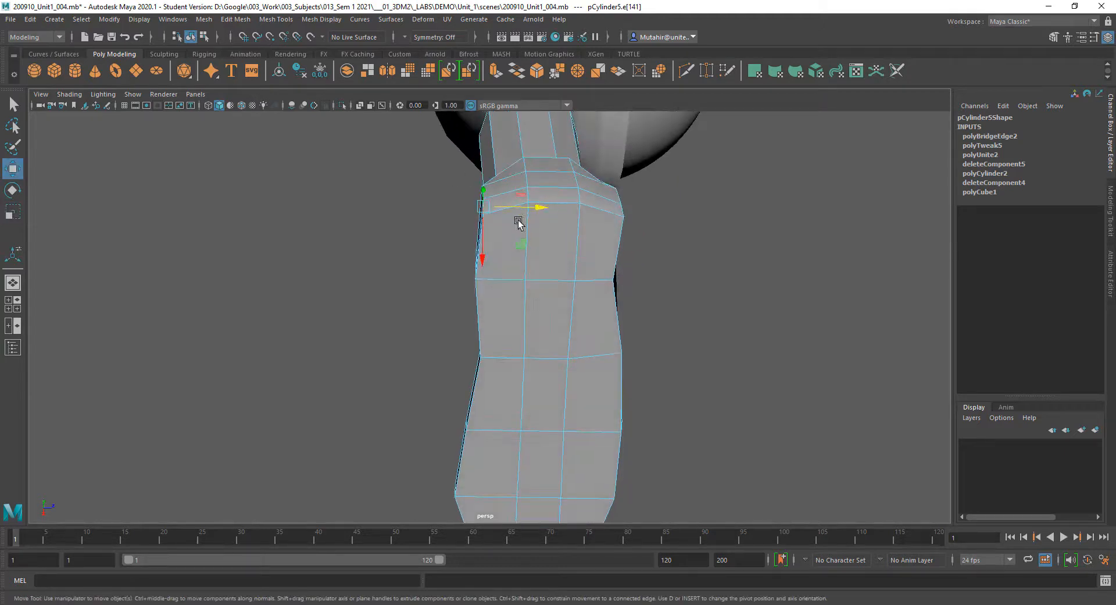
{"action": "middle_click_drag", "start_coordinate": [522, 243], "coordinate": [532, 247]}
Select the short edges along the side of the sole and adjust the one at the waist.
{"action": "key", "text": "q"}
{"action": "left_click", "coordinate": [623, 220]}
{"action": "left_click_drag", "start_coordinate": [623, 220], "coordinate": [574, 333], "text": "alt"}
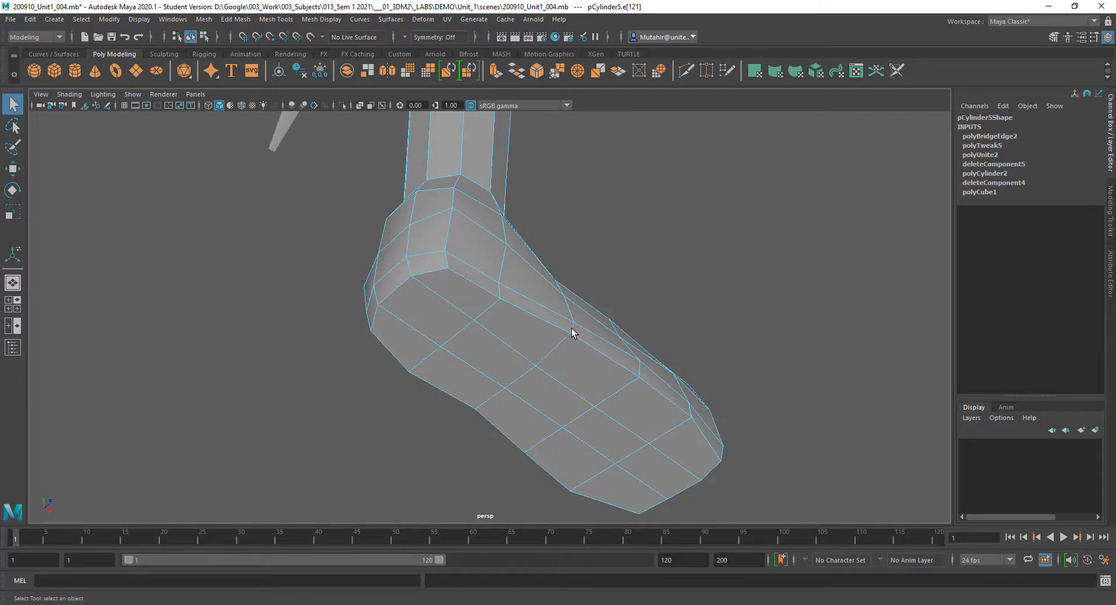
{"action": "left_click_drag", "start_coordinate": [618, 289], "coordinate": [511, 274], "text": "alt"}
{"action": "left_click", "coordinate": [592, 306]}
{"action": "left_click", "coordinate": [584, 350]}
{"action": "key", "text": "w"}
{"action": "key", "text": "q"}
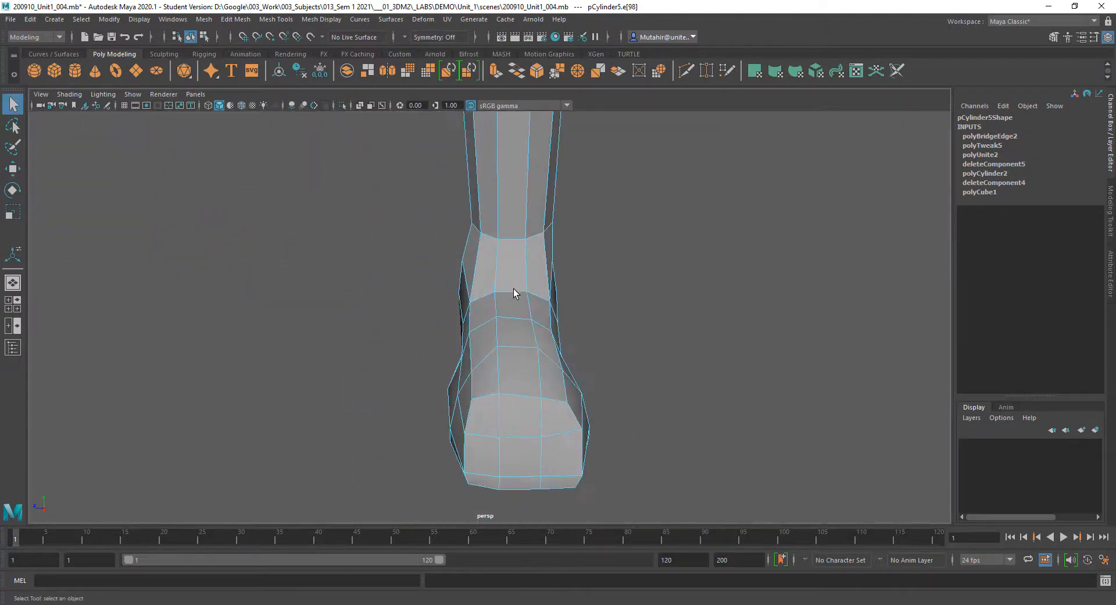
Switch to vertex editing and move the upper side corner vertex of the toe cap across the width.
{"action": "middle_click_drag", "start_coordinate": [515, 299], "coordinate": [514, 248], "text": "alt"}
{"action": "scroll", "coordinate": [514, 291], "scroll_direction": "up", "scroll_amount": 2}
{"action": "right_click_drag", "start_coordinate": [512, 326], "coordinate": [459, 326]}
{"action": "left_click", "coordinate": [467, 352]}
{"action": "key", "text": "w"}
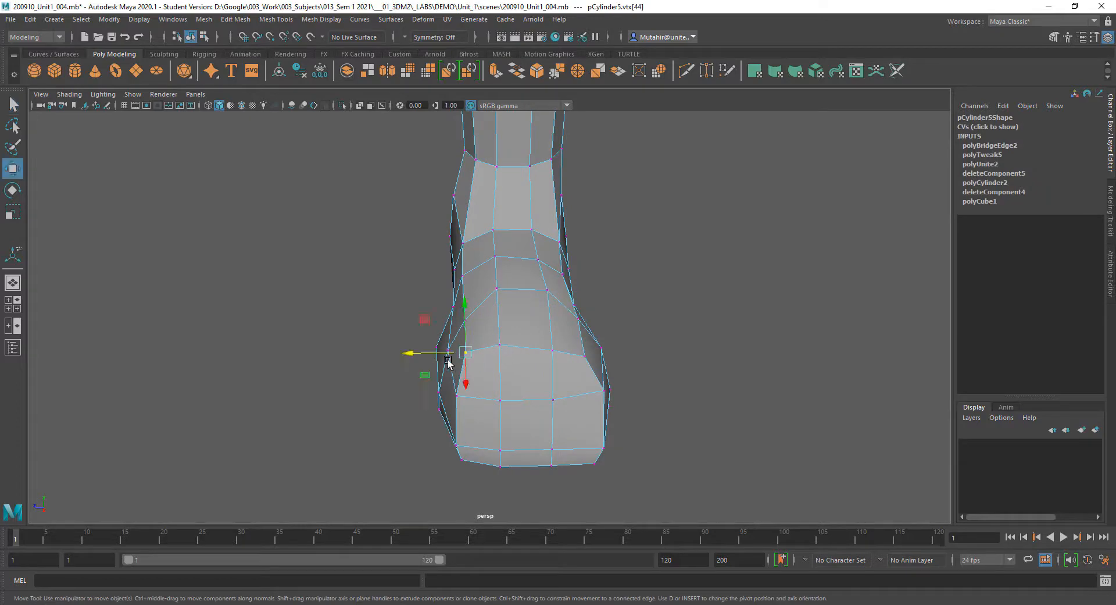
{"action": "mouse_move", "coordinate": [440, 353]}
{"action": "left_mouse_down"}
{"action": "mouse_move", "coordinate": [541, 369]}
{"action": "mouse_move", "coordinate": [451, 356]}
{"action": "left_mouse_up"}
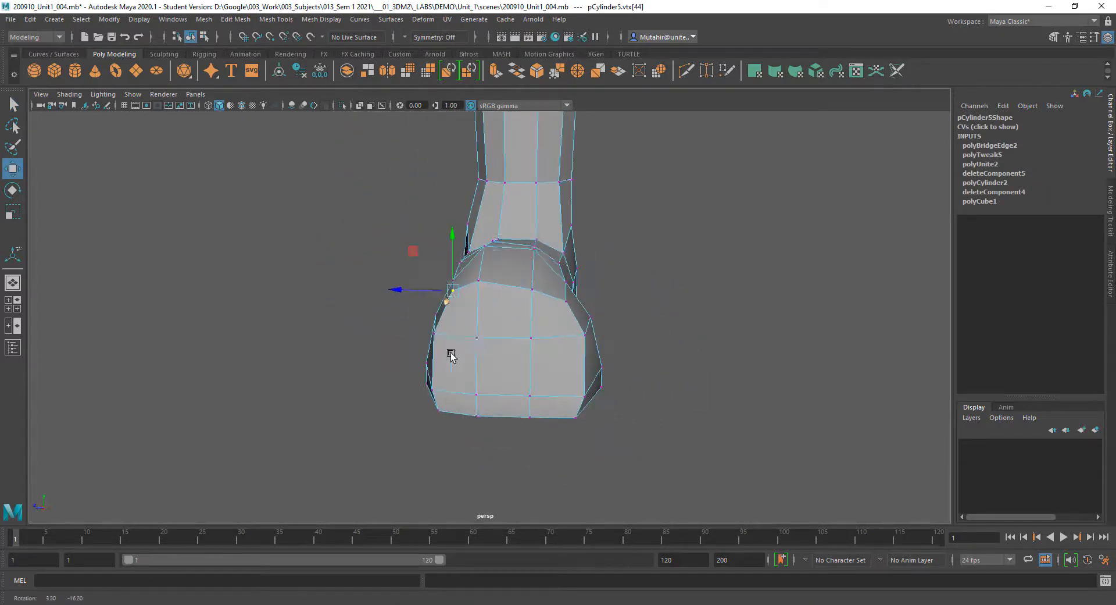
Move the inner vertex on the upper edge of the toe front vertically.
{"action": "middle_click_drag", "start_coordinate": [474, 361], "coordinate": [478, 386], "text": "alt"}
{"action": "scroll", "coordinate": [483, 381], "scroll_direction": "up", "scroll_amount": 3}
{"action": "left_click", "coordinate": [562, 312]}
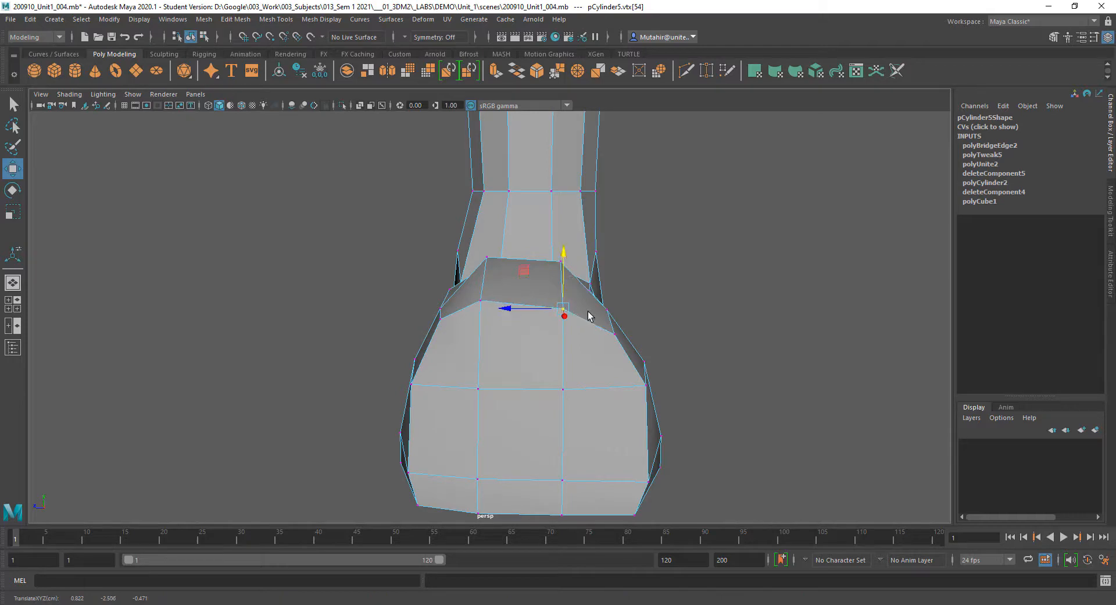
{"action": "key", "text": "q"}
Move the neighbouring vertex on the upper edge of the toe front lengthwise.
{"action": "left_click_drag", "start_coordinate": [563, 282], "coordinate": [554, 365], "text": "alt"}
{"action": "left_click", "coordinate": [498, 334]}
{"action": "key", "text": "w"}
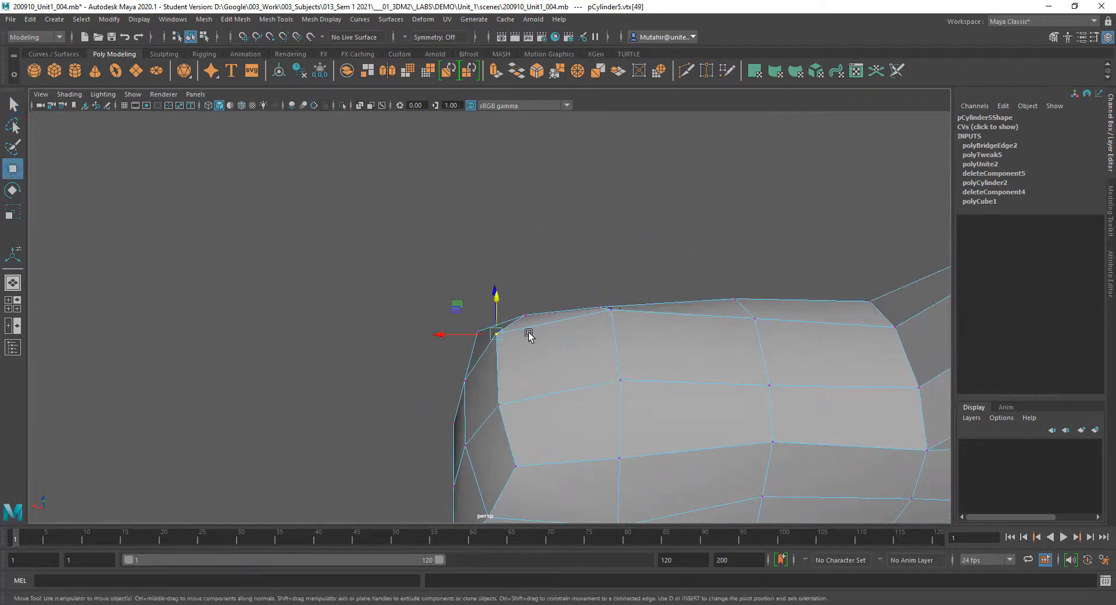
{"action": "left_click_drag", "start_coordinate": [463, 333], "coordinate": [583, 308]}
{"action": "key", "text": "q"}
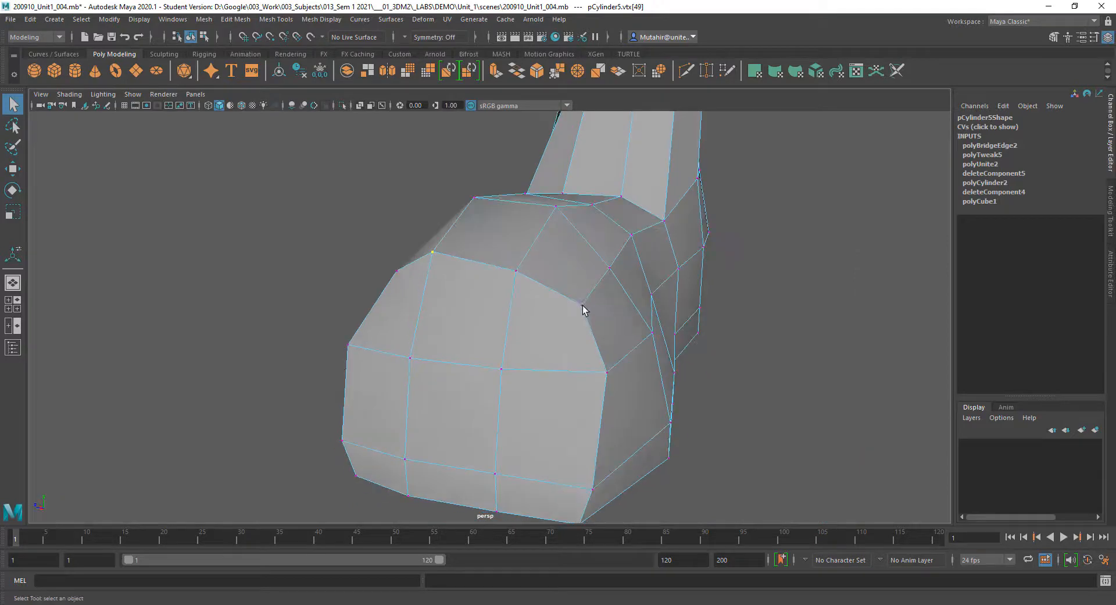
Move the opposite upper corner vertex of the toe cap lengthwise to round the toe.
{"action": "key", "text": "w"}
{"action": "key", "text": "f"}
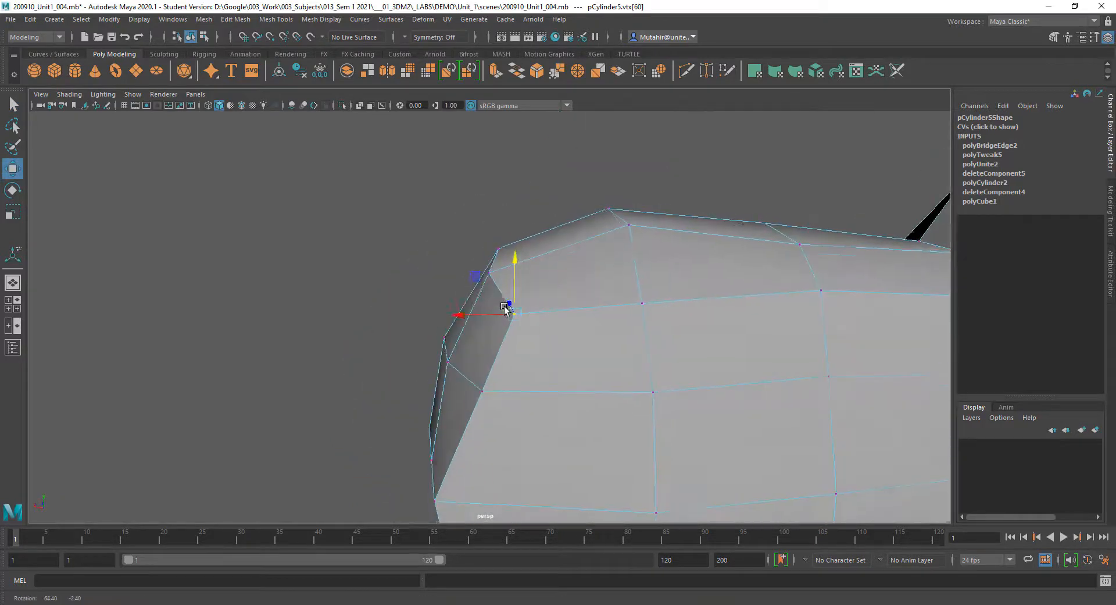
{"action": "left_click_drag", "start_coordinate": [473, 347], "coordinate": [480, 345]}
{"action": "left_click_drag", "start_coordinate": [494, 335], "coordinate": [597, 369], "text": "alt"}
{"action": "left_click", "coordinate": [474, 355]}
{"action": "key", "text": "q"}
Adjust the same upper corner vertex of the toe cap across the width and lengthwise.
{"action": "middle_click_drag", "start_coordinate": [595, 333], "coordinate": [580, 377], "text": "alt"}
{"action": "left_click", "coordinate": [560, 339]}
{"action": "key", "text": "w"}
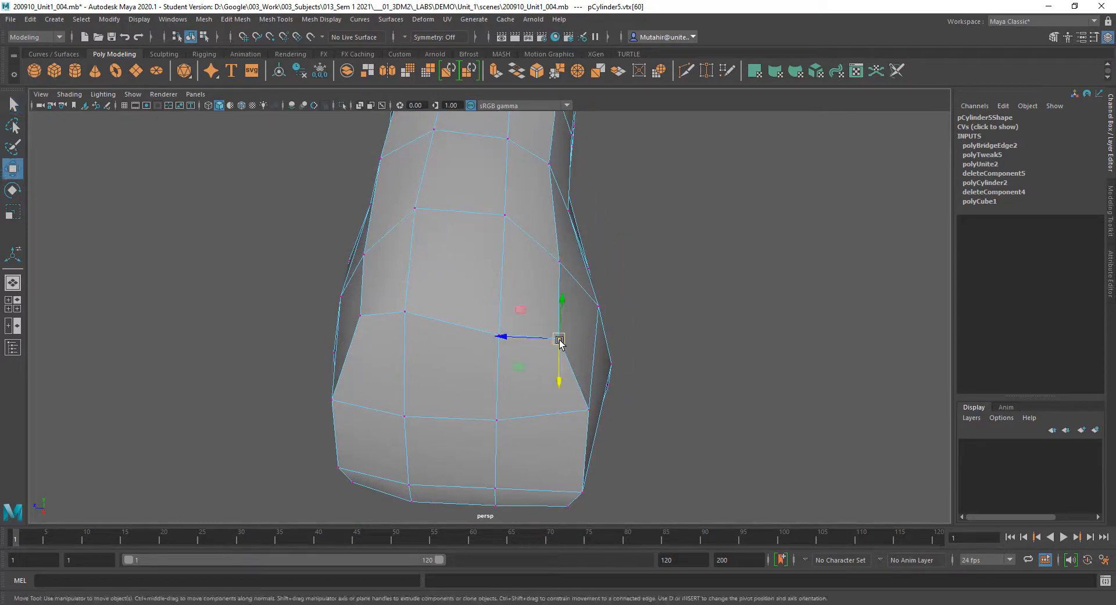
{"action": "left_click_drag", "start_coordinate": [529, 341], "coordinate": [550, 363]}
{"action": "key", "text": "q"}
Switch to face editing, select the lower faces of the toe front, then rotate and move them to slope the tip.
{"action": "left_click_drag", "start_coordinate": [551, 425], "coordinate": [563, 325], "text": "alt"}
{"action": "right_click_drag", "start_coordinate": [563, 325], "coordinate": [533, 374], "text": "alt"}
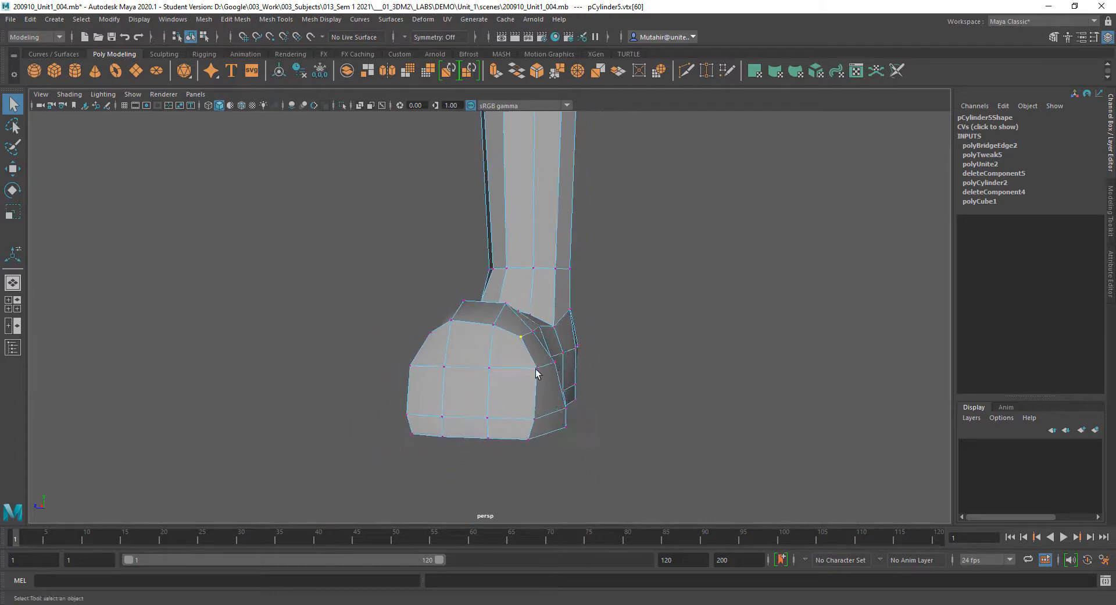
{"action": "left_click_drag", "start_coordinate": [533, 374], "coordinate": [522, 434], "text": "alt"}
{"action": "right_click_drag", "start_coordinate": [463, 312], "coordinate": [468, 351]}
{"action": "left_click", "coordinate": [469, 385]}
{"action": "left_click_drag", "start_coordinate": [469, 385], "coordinate": [469, 478], "text": "alt"}
{"action": "key", "text": "e"}
{"action": "key", "text": "w"}
{"action": "key", "text": "q"}
{"action": "left_click_drag", "start_coordinate": [521, 416], "coordinate": [399, 394], "text": "alt"}
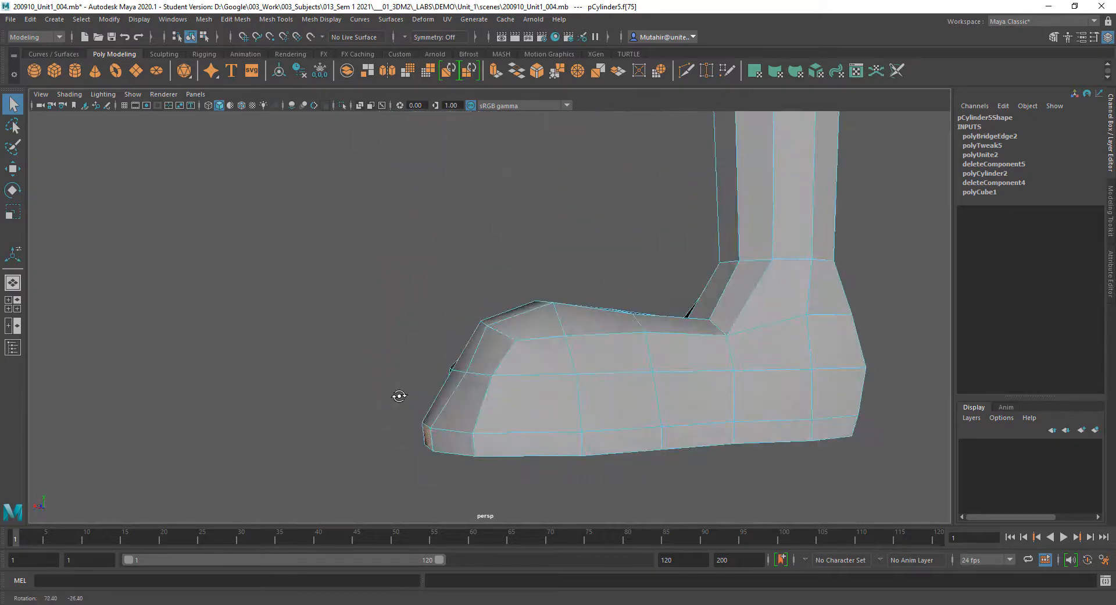
Switch to edge editing and move the edge across the middle of the toe front.
{"action": "right_click_drag", "start_coordinate": [456, 310], "coordinate": [453, 286]}
{"action": "left_click_drag", "start_coordinate": [451, 296], "coordinate": [423, 325], "text": "alt"}
{"action": "scroll", "coordinate": [466, 399], "scroll_direction": "up", "scroll_amount": 3}
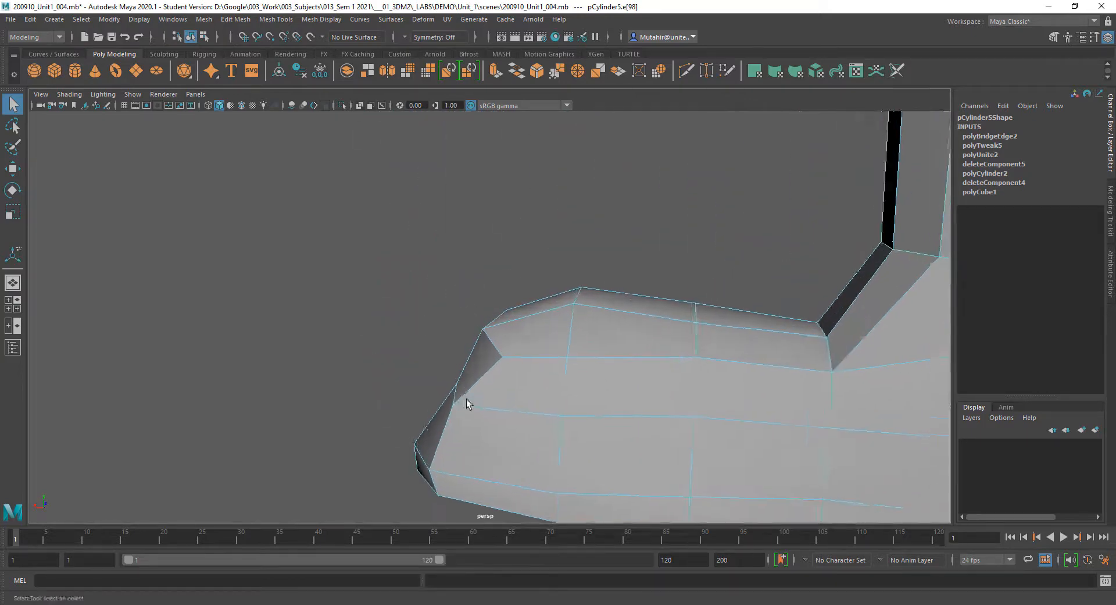
{"action": "left_click_drag", "start_coordinate": [466, 399], "coordinate": [474, 436], "text": "alt"}
{"action": "left_click", "coordinate": [455, 385]}
{"action": "key", "text": "w"}
{"action": "key", "text": "q"}
Select the lengthwise edge at the side of the toe cap and rotate it.
{"action": "left_click_drag", "start_coordinate": [570, 439], "coordinate": [529, 387], "text": "alt"}
{"action": "left_click", "coordinate": [531, 378]}
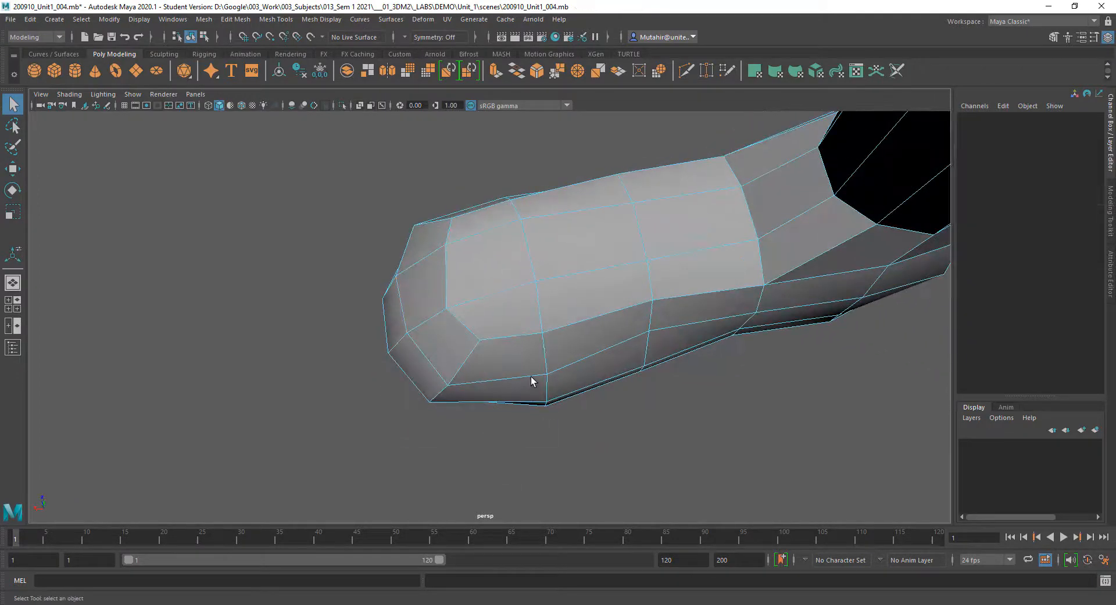
{"action": "key", "text": "e"}
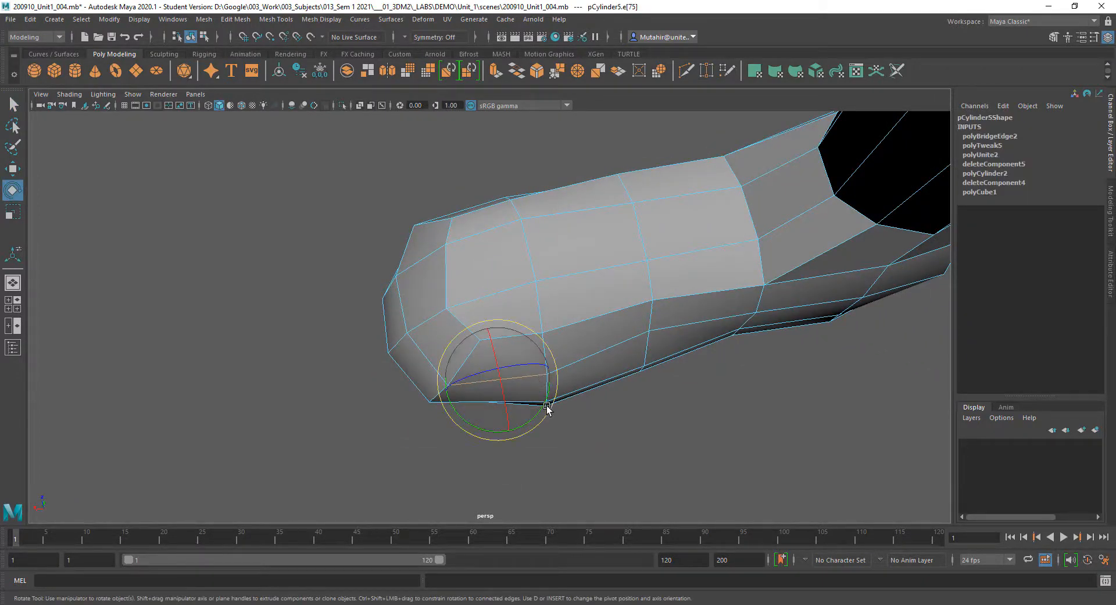
{"action": "key", "text": "q"}
Select two edges on the toe cap and scale them together.
{"action": "left_click_drag", "start_coordinate": [618, 439], "coordinate": [602, 364], "text": "alt"}
{"action": "left_click", "coordinate": [352, 323]}
{"action": "left_click", "coordinate": [444, 320], "text": "shift"}
{"action": "key", "text": "r"}
{"action": "key", "text": "q"}
Select another pair of edges on the boot and reshape them with Scale and Move.
{"action": "middle_click_drag", "start_coordinate": [602, 364], "coordinate": [587, 350], "text": "alt"}
{"action": "left_click_drag", "start_coordinate": [588, 350], "coordinate": [465, 337], "text": "alt"}
{"action": "left_click", "coordinate": [474, 291]}
{"action": "left_click", "coordinate": [476, 337], "text": "shift"}
{"action": "key", "text": "r"}
{"action": "left_click_drag", "start_coordinate": [428, 303], "coordinate": [698, 381]}
{"action": "key", "text": "w"}
{"action": "key", "text": "q"}
{"action": "key", "text": "r"}
{"action": "key", "text": "w"}
{"action": "key", "text": "r"}
{"action": "middle_click_drag", "start_coordinate": [640, 349], "coordinate": [617, 388], "text": "alt"}
{"action": "key", "text": "q"}
Switch to vertex editing and move the vertex at the upper back of the heel.
{"action": "right_click_drag", "start_coordinate": [559, 378], "coordinate": [506, 378]}
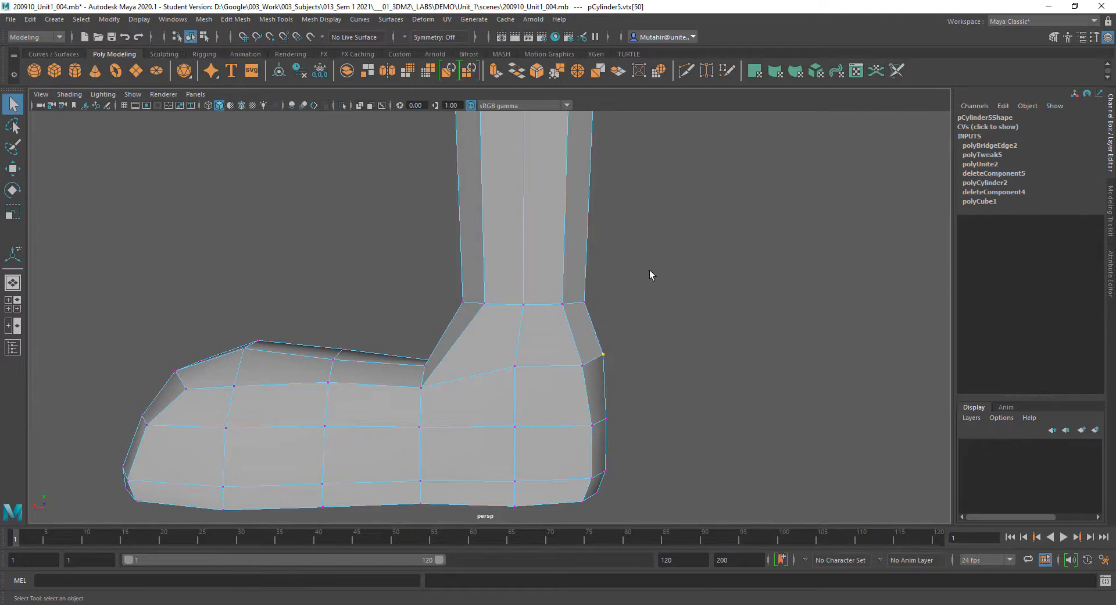
{"action": "key", "text": "w"}
{"action": "left_click_drag", "start_coordinate": [650, 274], "coordinate": [543, 352], "text": "alt"}
{"action": "key", "text": "q"}
Move the inner vertex on the upper row at the back of the heel outward across the width.
{"action": "middle_click_drag", "start_coordinate": [543, 351], "coordinate": [761, 224], "text": "alt"}
{"action": "left_click", "coordinate": [552, 263]}
{"action": "key", "text": "w"}
{"action": "left_click_drag", "start_coordinate": [608, 264], "coordinate": [617, 264]}
{"action": "left_click_drag", "start_coordinate": [582, 308], "coordinate": [538, 297], "text": "alt"}
{"action": "left_click_drag", "start_coordinate": [577, 378], "coordinate": [538, 391], "text": "alt"}
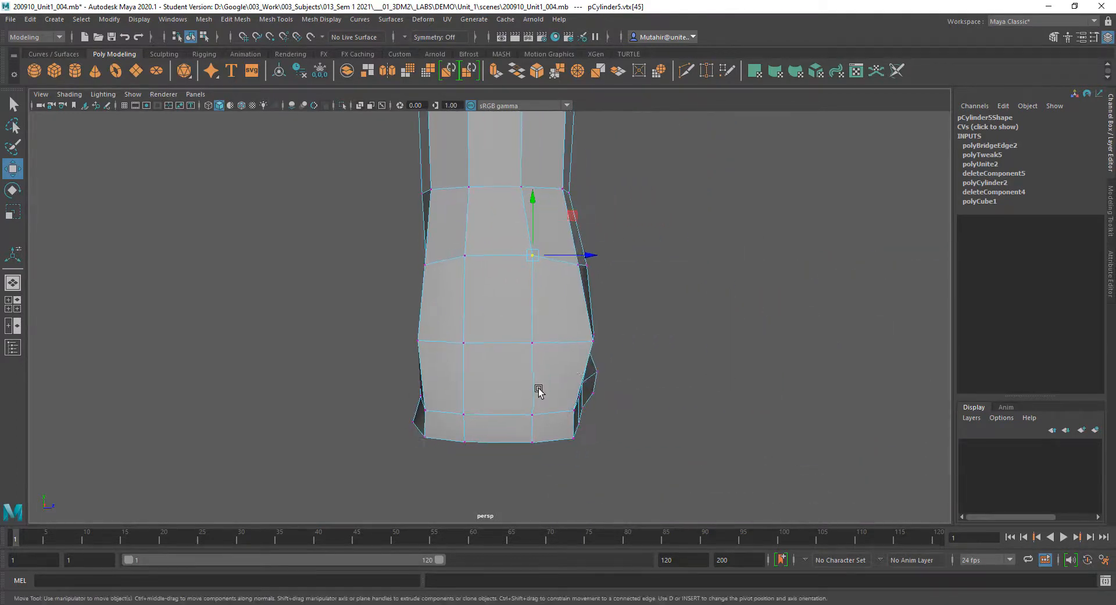
Move the side corner vertex halfway up the heel across the width and lower the vertex at the side of the ankle.
{"action": "left_click", "coordinate": [595, 344]}
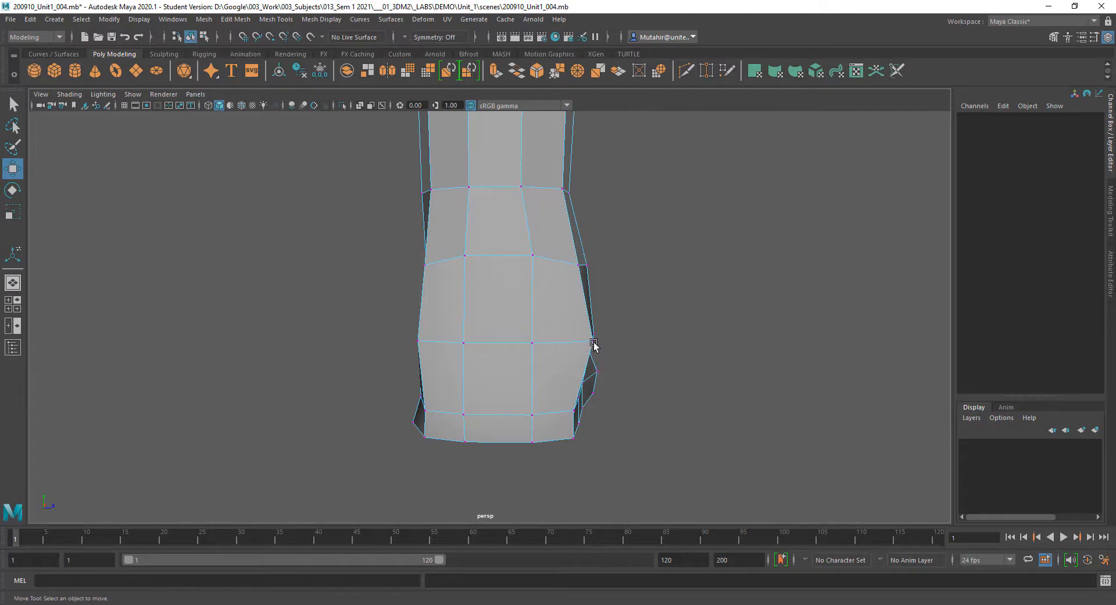
{"action": "left_click", "coordinate": [594, 341]}
{"action": "mouse_move", "coordinate": [628, 343]}
{"action": "left_mouse_down"}
{"action": "mouse_move", "coordinate": [611, 348]}
{"action": "mouse_move", "coordinate": [637, 341]}
{"action": "left_mouse_up"}
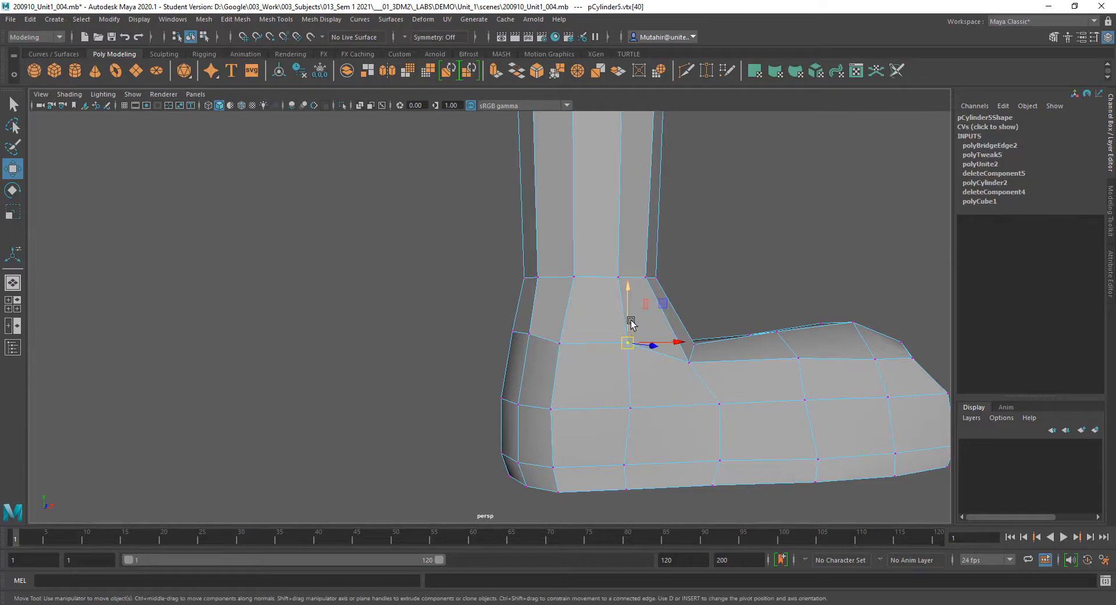
{"action": "left_click_drag", "start_coordinate": [631, 324], "coordinate": [619, 341]}
{"action": "key", "text": "q"}
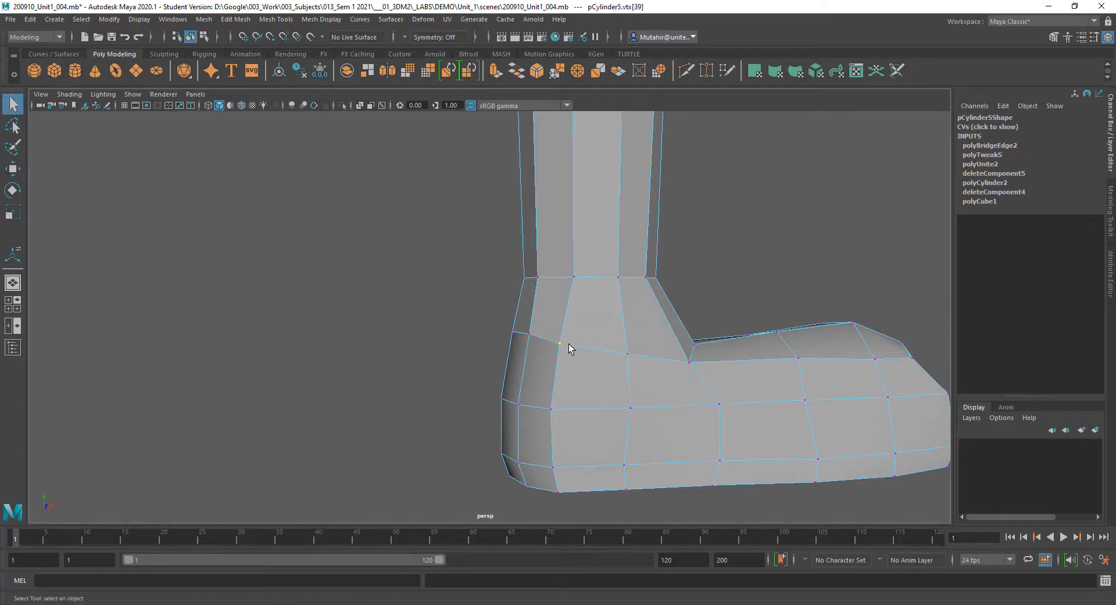
Return to object selection, preview the boot smoothed and switch back to the unsmoothed display.
{"action": "mouse_move", "coordinate": [664, 453]}
{"action": "left_mouse_down", "text": "alt"}
{"action": "mouse_move", "coordinate": [732, 274]}
{"action": "mouse_move", "coordinate": [583, 332]}
{"action": "mouse_move", "coordinate": [618, 348]}
{"action": "mouse_move", "coordinate": [493, 331]}
{"action": "mouse_move", "coordinate": [587, 343]}
{"action": "mouse_move", "coordinate": [588, 371]}
{"action": "mouse_move", "coordinate": [613, 367]}
{"action": "mouse_move", "coordinate": [593, 366]}
{"action": "left_mouse_up", "text": "alt"}
{"action": "key", "text": "F8"}
{"action": "left_click", "coordinate": [583, 332]}
{"action": "key", "text": "3"}
{"action": "left_click", "coordinate": [529, 420]}
{"action": "key", "text": "1"}
Switch to vertex editing and move the side vertex where the instep meets the ankle sideways and vertically.
{"action": "key", "text": "F9"}
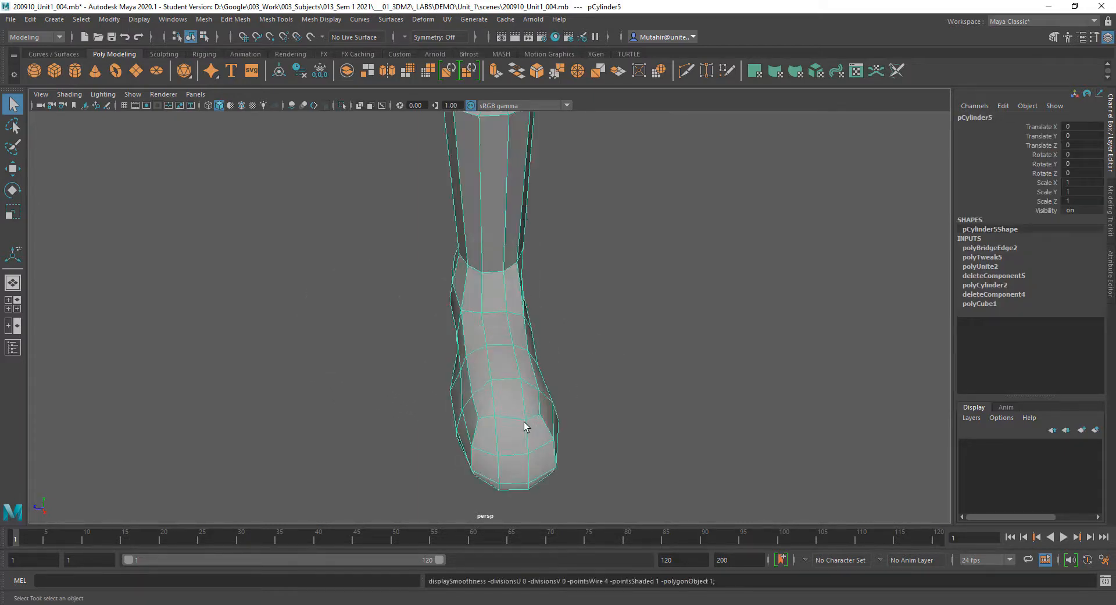
{"action": "left_click_drag", "start_coordinate": [526, 426], "coordinate": [414, 179], "text": "alt"}
{"action": "key", "text": "f"}
{"action": "key", "text": "w"}
{"action": "left_click", "coordinate": [430, 173]}
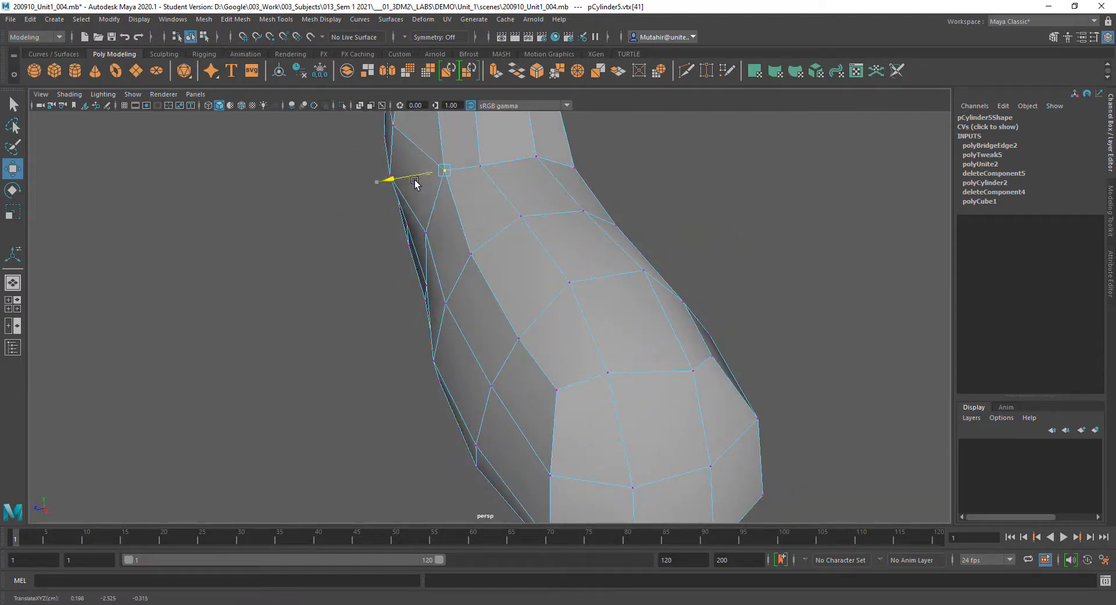
{"action": "left_click_drag", "start_coordinate": [443, 128], "coordinate": [444, 149]}
{"action": "key", "text": "q"}
Lower the matching side ankle vertex on the opposite side of the boot.
{"action": "left_click_drag", "start_coordinate": [411, 222], "coordinate": [375, 312], "text": "alt"}
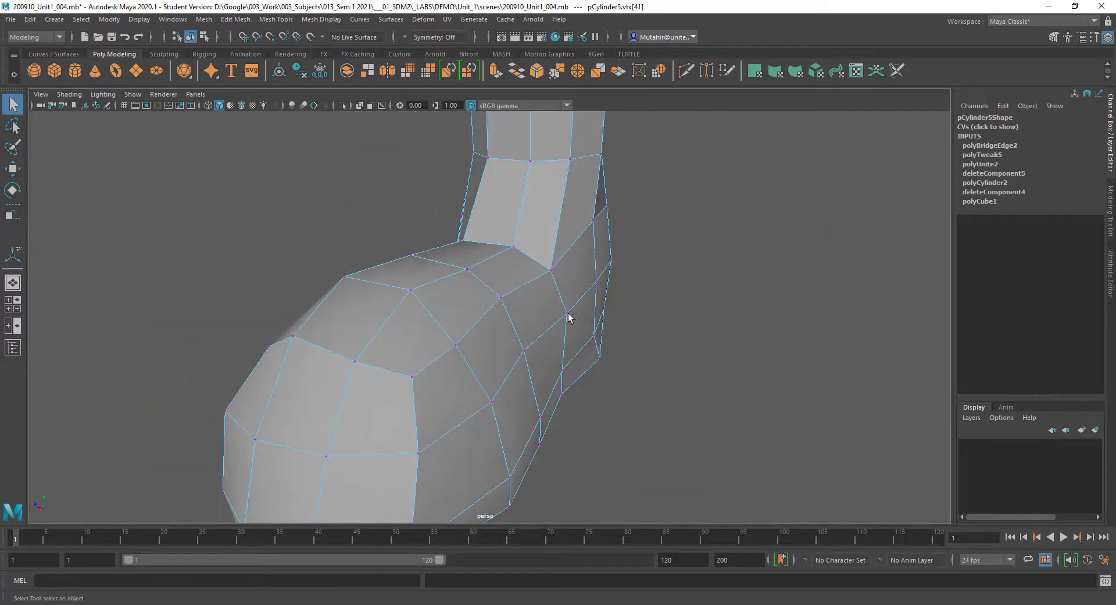
{"action": "left_click", "coordinate": [568, 312]}
{"action": "left_click_drag", "start_coordinate": [568, 312], "coordinate": [593, 331], "text": "alt"}
{"action": "key", "text": "w"}
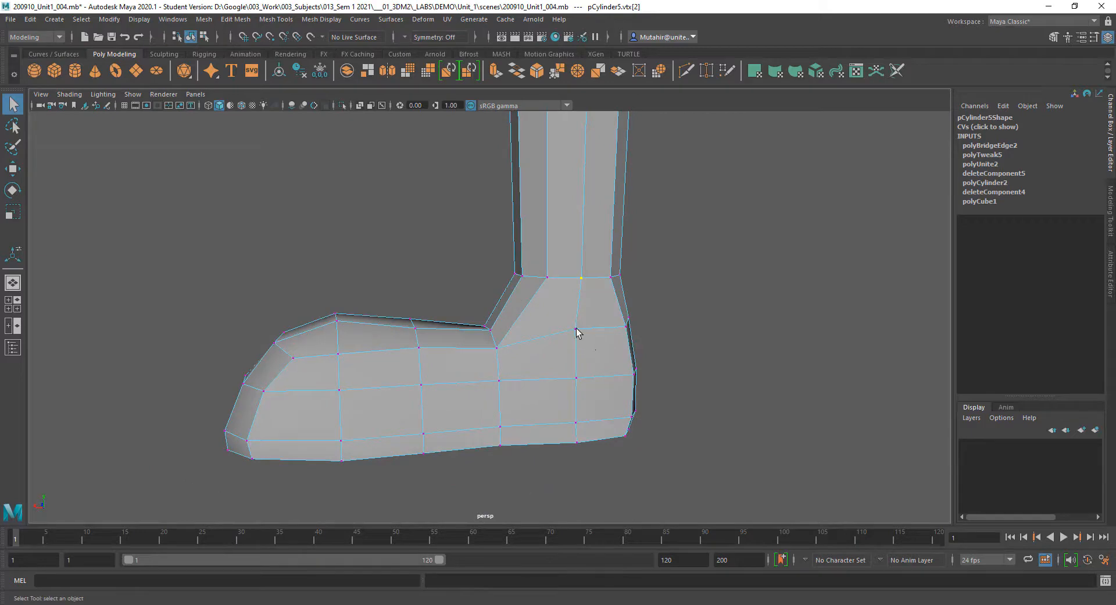
{"action": "left_click", "coordinate": [576, 330]}
Insert an edge loop around the ankle between the leg and the foot and scale it inward.
{"action": "left_click_drag", "start_coordinate": [545, 344], "coordinate": [515, 339], "text": "alt"}
{"action": "left_click", "coordinate": [499, 359]}
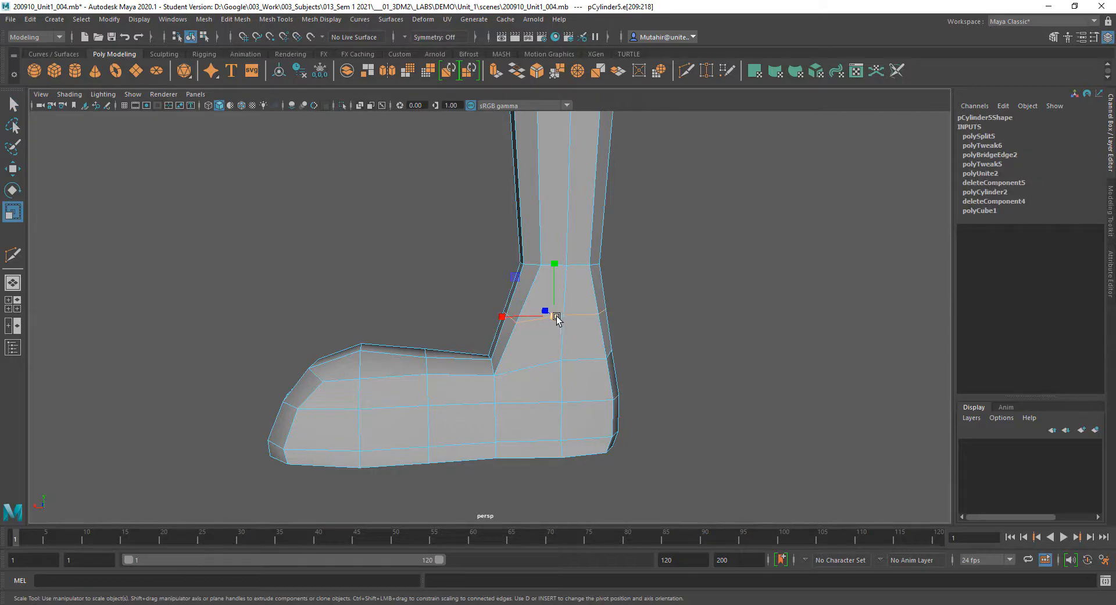
{"action": "left_click_drag", "start_coordinate": [555, 316], "coordinate": [543, 324]}
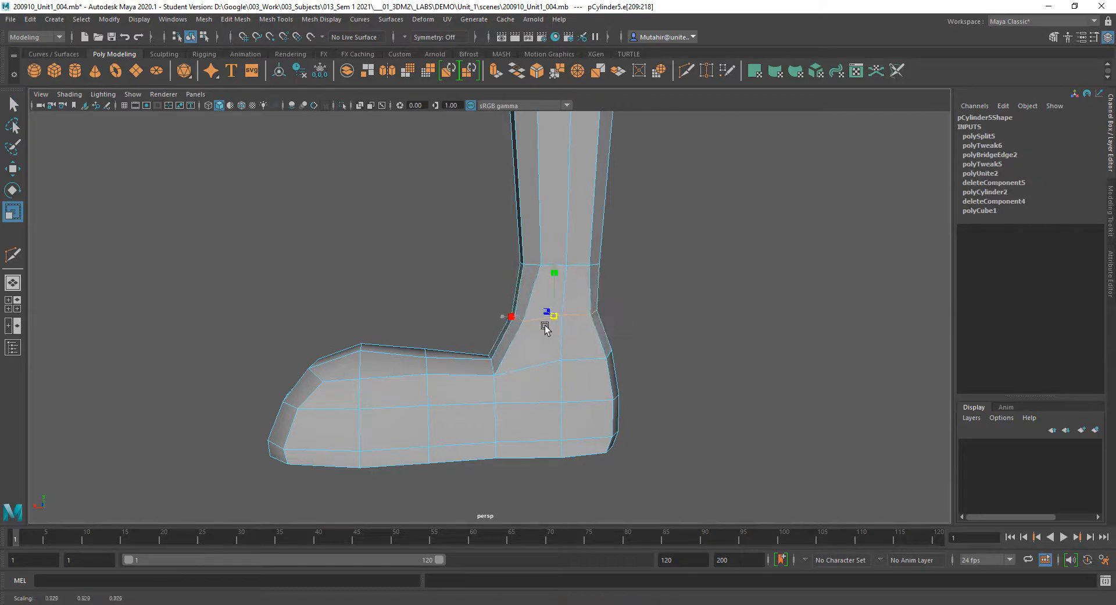
Reposition the scaled ankle edge loop vertically and stay in edge selection for further edits.
{"action": "key", "text": "w"}
{"action": "left_click_drag", "start_coordinate": [553, 267], "coordinate": [443, 312]}
{"action": "key", "text": "q"}
{"action": "right_click_drag", "start_coordinate": [444, 312], "coordinate": [434, 283]}
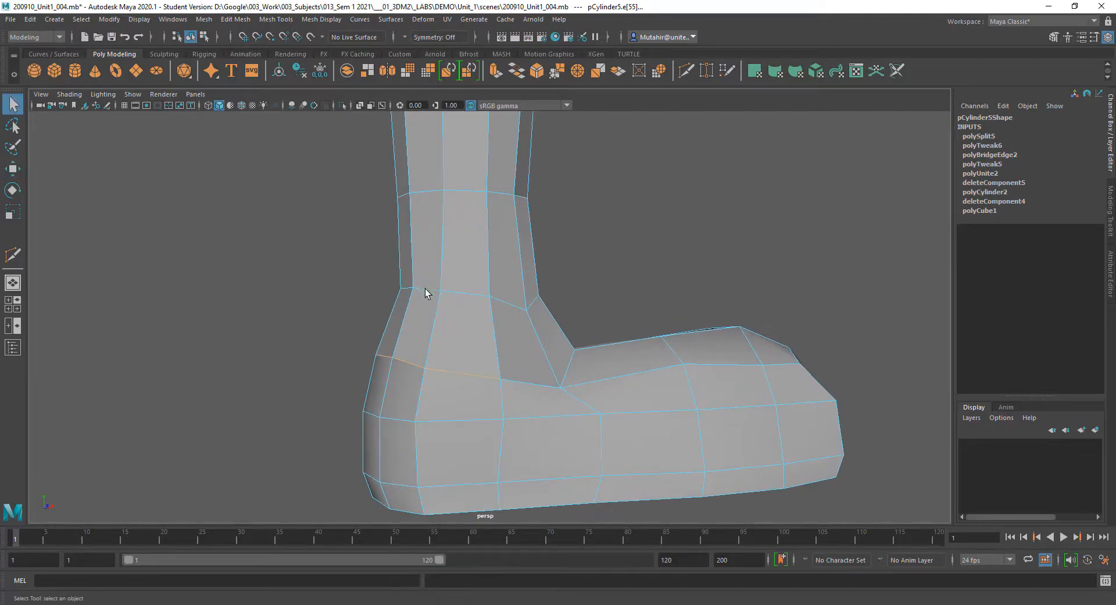
Select edges of the new ankle loop on both sides of the leg and adjust their position.
{"action": "left_click", "coordinate": [406, 288]}
{"action": "left_click_drag", "start_coordinate": [368, 296], "coordinate": [572, 234], "text": "alt"}
{"action": "left_click", "coordinate": [577, 299], "text": "shift"}
{"action": "key", "text": "w"}
{"action": "key", "text": "q"}
{"action": "scroll", "coordinate": [516, 342], "scroll_direction": "up", "scroll_amount": 1}
{"action": "left_click_drag", "start_coordinate": [443, 345], "coordinate": [491, 331], "text": "alt"}
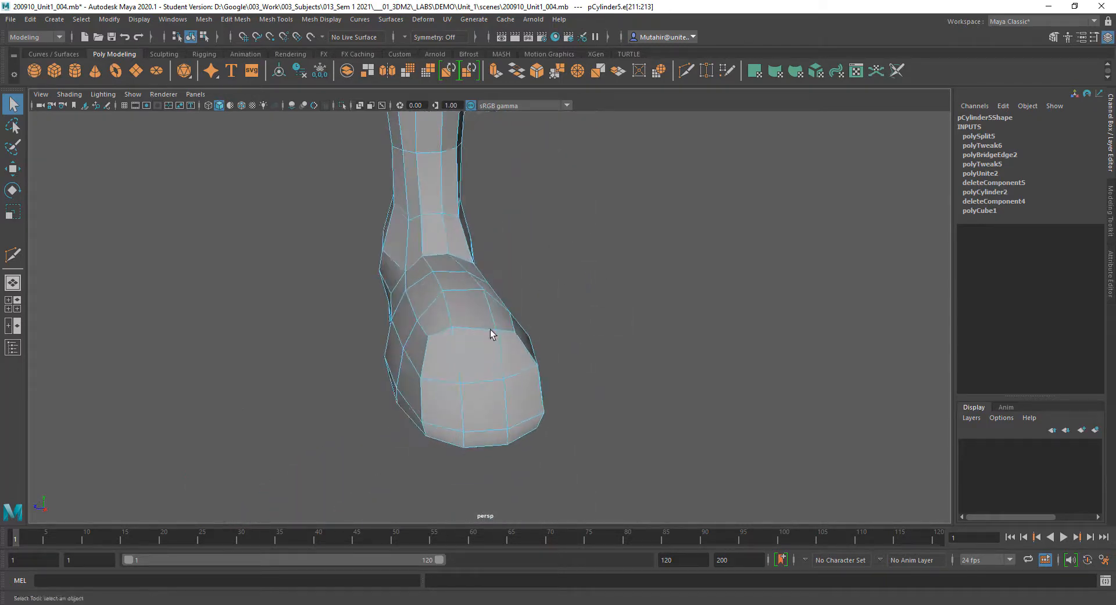
Raise the instep edge where the front of the ankle meets the top of the foot.
{"action": "scroll", "coordinate": [421, 244], "scroll_direction": "up", "scroll_amount": 4}
{"action": "left_click_drag", "start_coordinate": [376, 245], "coordinate": [450, 239], "text": "alt"}
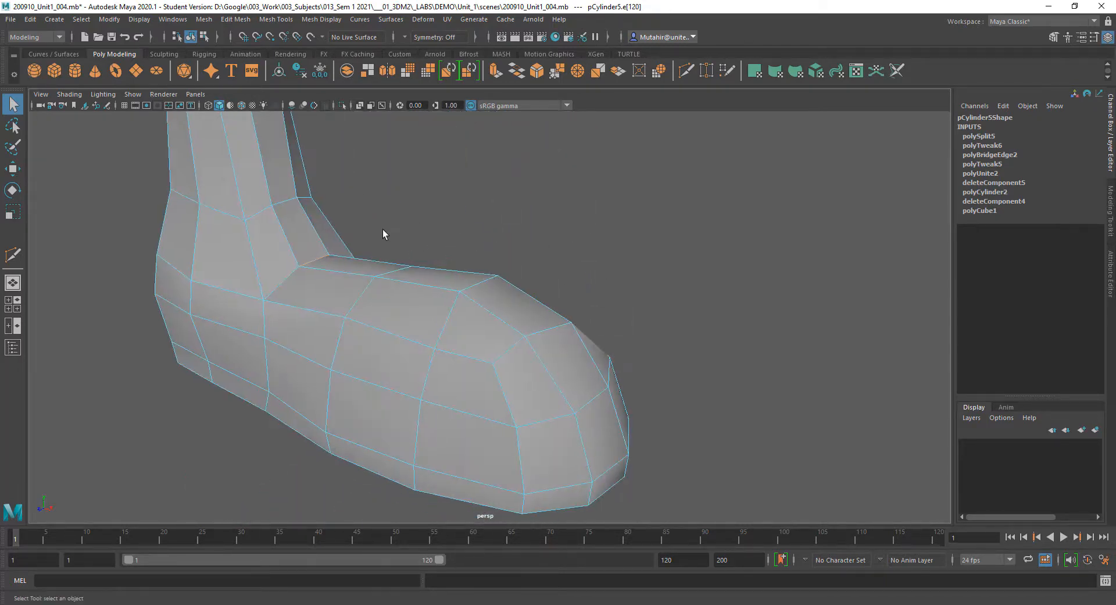
{"action": "key", "text": "w"}
{"action": "left_click_drag", "start_coordinate": [316, 211], "coordinate": [315, 201]}
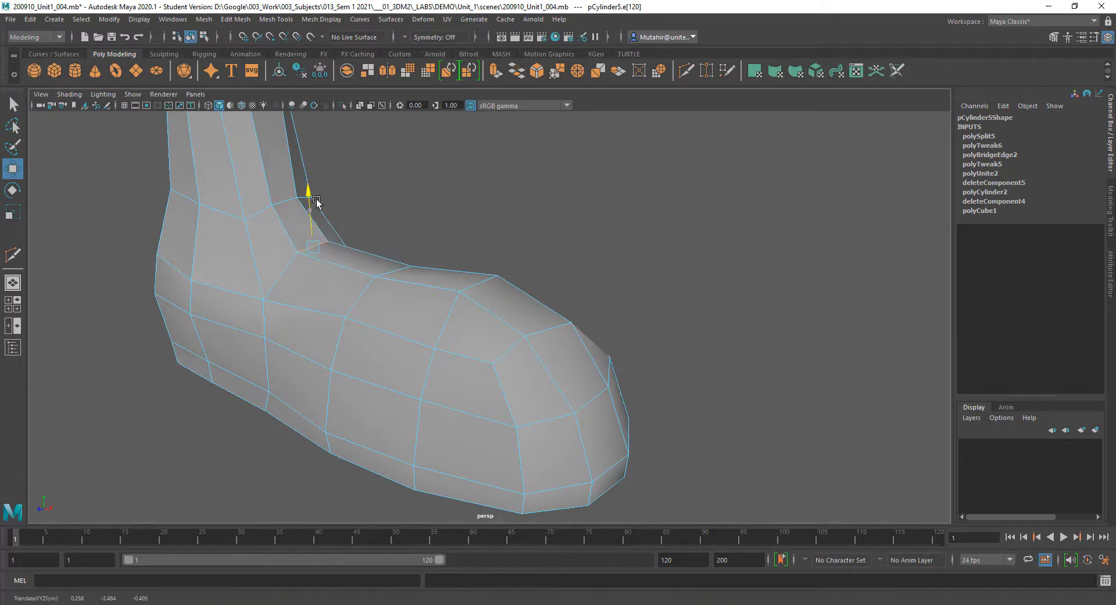
{"action": "left_click_drag", "start_coordinate": [317, 283], "coordinate": [345, 283], "text": "alt"}
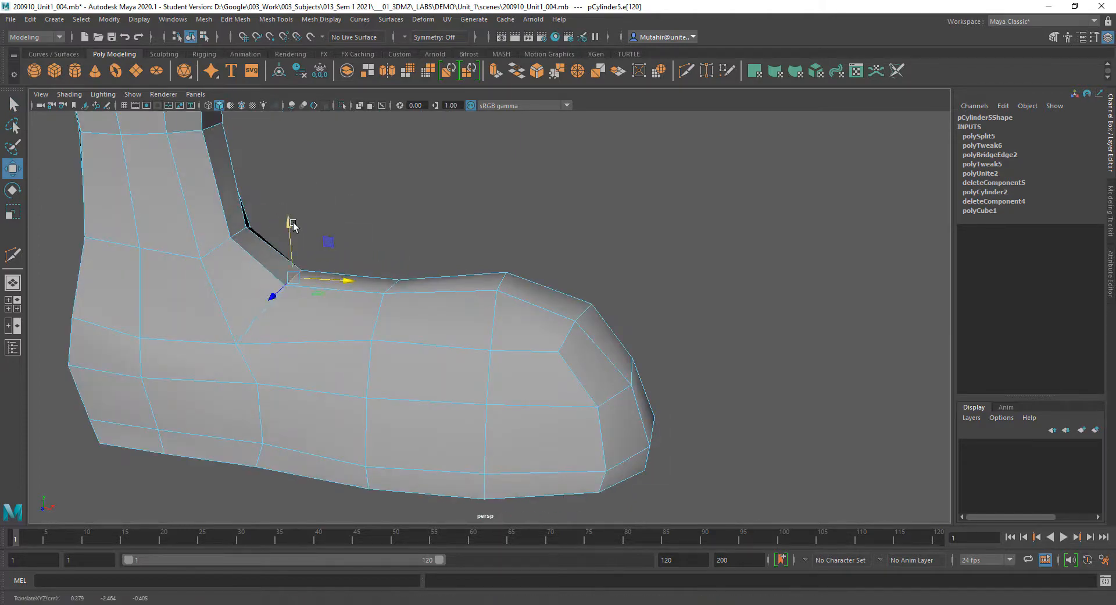
{"action": "left_click_drag", "start_coordinate": [290, 225], "coordinate": [289, 220]}
{"action": "key", "text": "q"}
{"action": "middle_click_drag", "start_coordinate": [534, 329], "coordinate": [504, 340], "text": "alt"}
{"action": "left_click_drag", "start_coordinate": [504, 339], "coordinate": [376, 399], "text": "alt"}
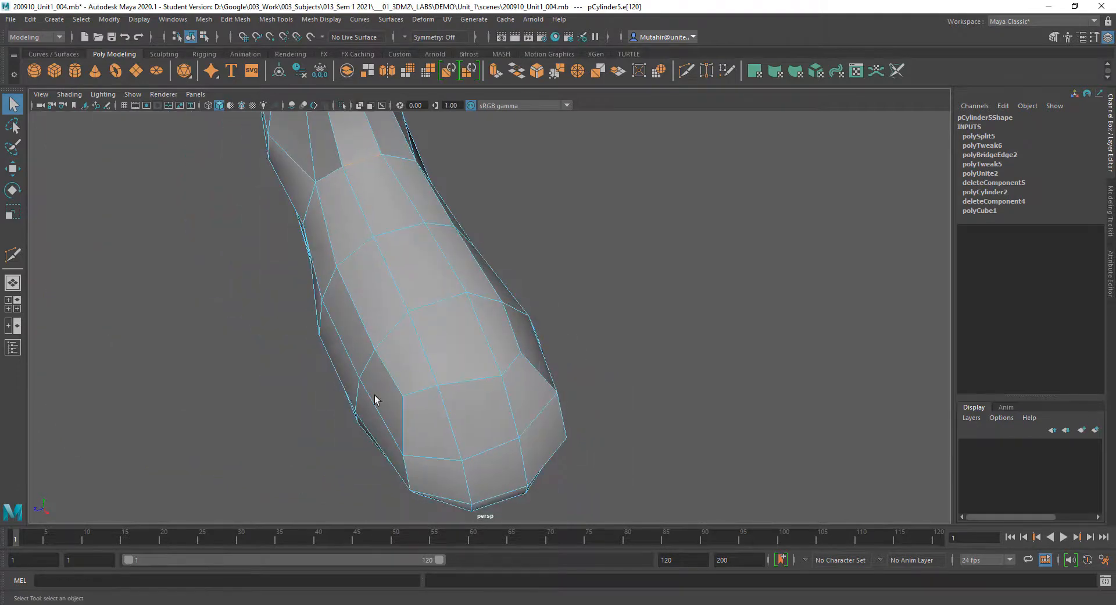
Switch to vertex editing, raise the side vertex where the instep meets the ankle and shift it slightly toward the heel.
{"action": "right_click_drag", "start_coordinate": [376, 398], "coordinate": [391, 309], "text": "alt"}
{"action": "left_click_drag", "start_coordinate": [391, 309], "coordinate": [474, 291], "text": "alt"}
{"action": "right_click", "coordinate": [404, 282]}
{"action": "right_click_drag", "start_coordinate": [404, 282], "coordinate": [374, 284]}
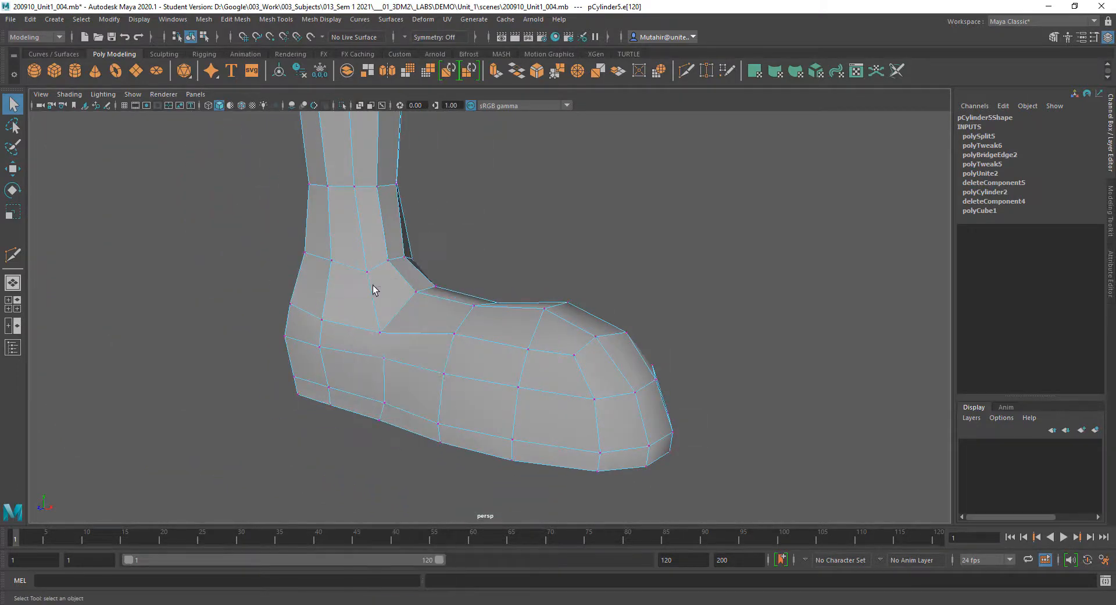
{"action": "left_click", "coordinate": [381, 333]}
{"action": "left_click_drag", "start_coordinate": [381, 332], "coordinate": [421, 320], "text": "alt"}
{"action": "key", "text": "w"}
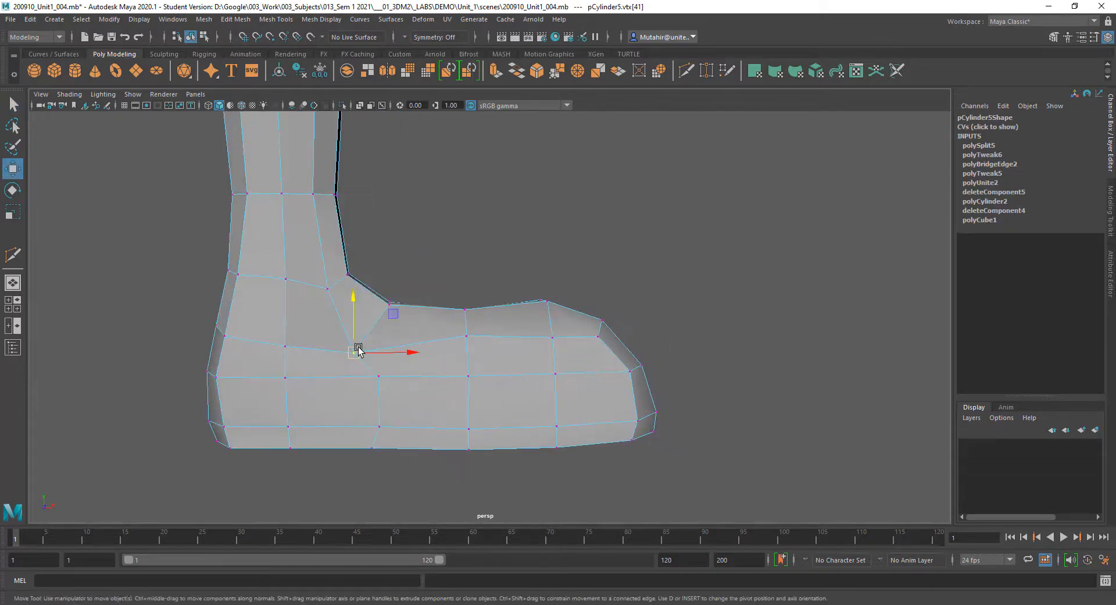
{"action": "left_click_drag", "start_coordinate": [356, 328], "coordinate": [357, 311]}
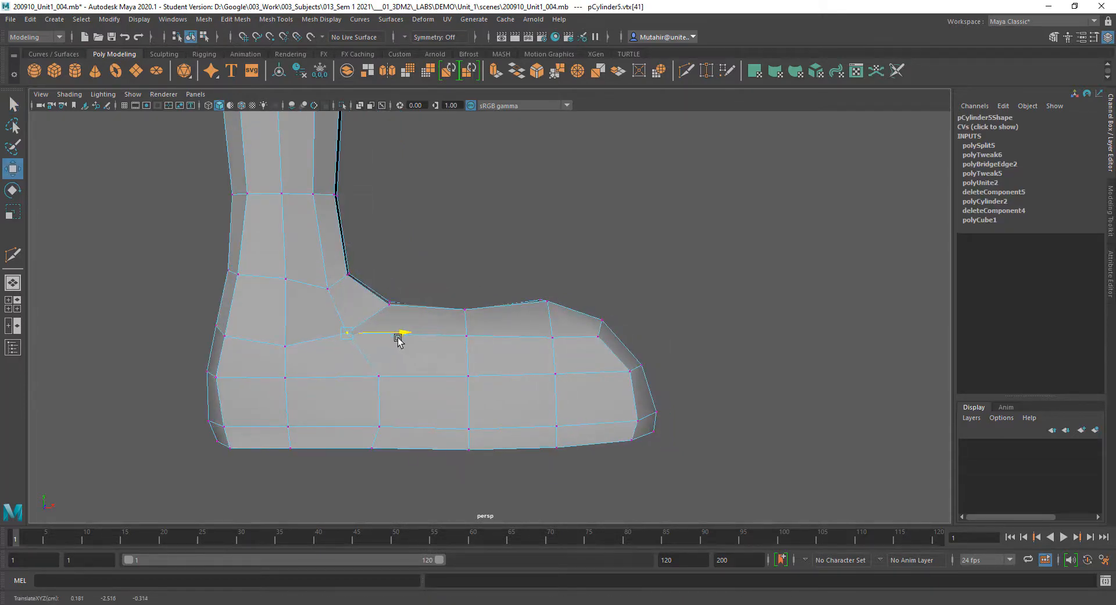
{"action": "key", "text": "q"}
Adjust the height of the matching side ankle vertex on the opposite side of the boot.
{"action": "left_click_drag", "start_coordinate": [286, 346], "coordinate": [192, 325], "text": "alt"}
{"action": "left_click", "coordinate": [411, 314]}
{"action": "key", "text": "w"}
{"action": "left_click_drag", "start_coordinate": [411, 269], "coordinate": [411, 279]}
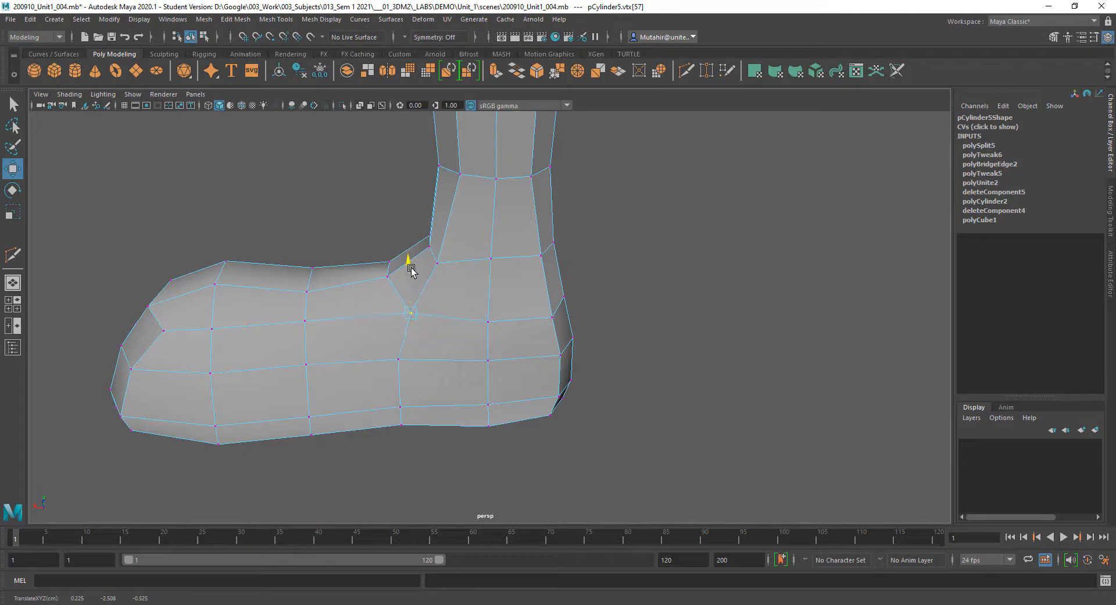
{"action": "key", "text": "q"}
Switch to edge selection, adjust an edge on the side of the foot and return to object selection.
{"action": "left_click_drag", "start_coordinate": [391, 341], "coordinate": [479, 349], "text": "alt"}
{"action": "right_click_drag", "start_coordinate": [479, 349], "coordinate": [479, 324]}
{"action": "left_click", "coordinate": [494, 346]}
{"action": "left_click_drag", "start_coordinate": [478, 324], "coordinate": [790, 344], "text": "alt"}
{"action": "key", "text": "w"}
{"action": "key", "text": "q"}
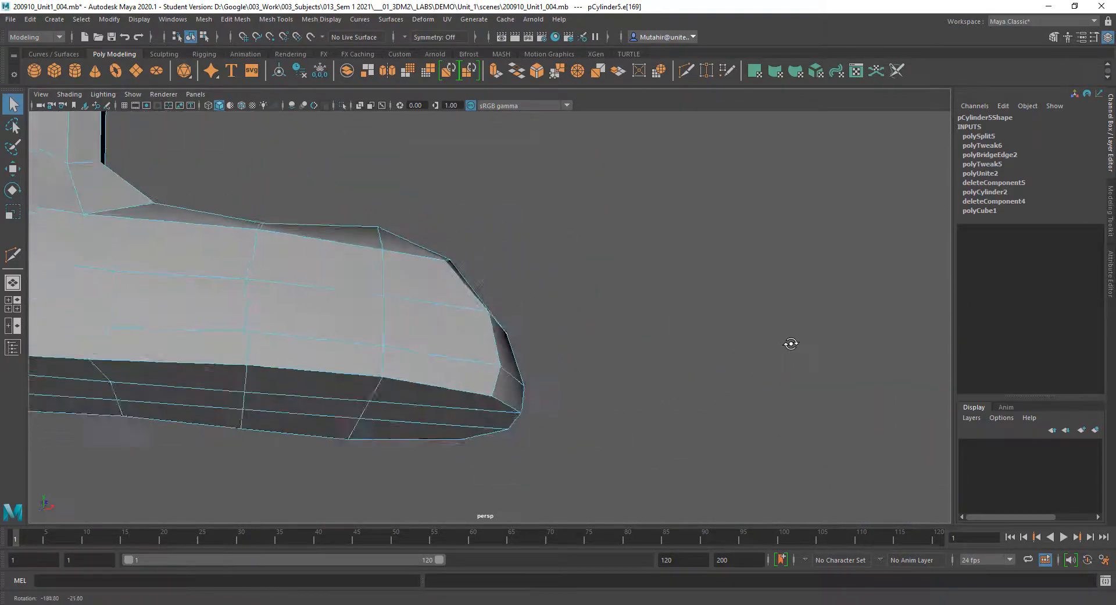
{"action": "left_click_drag", "start_coordinate": [654, 353], "coordinate": [564, 341], "text": "alt"}
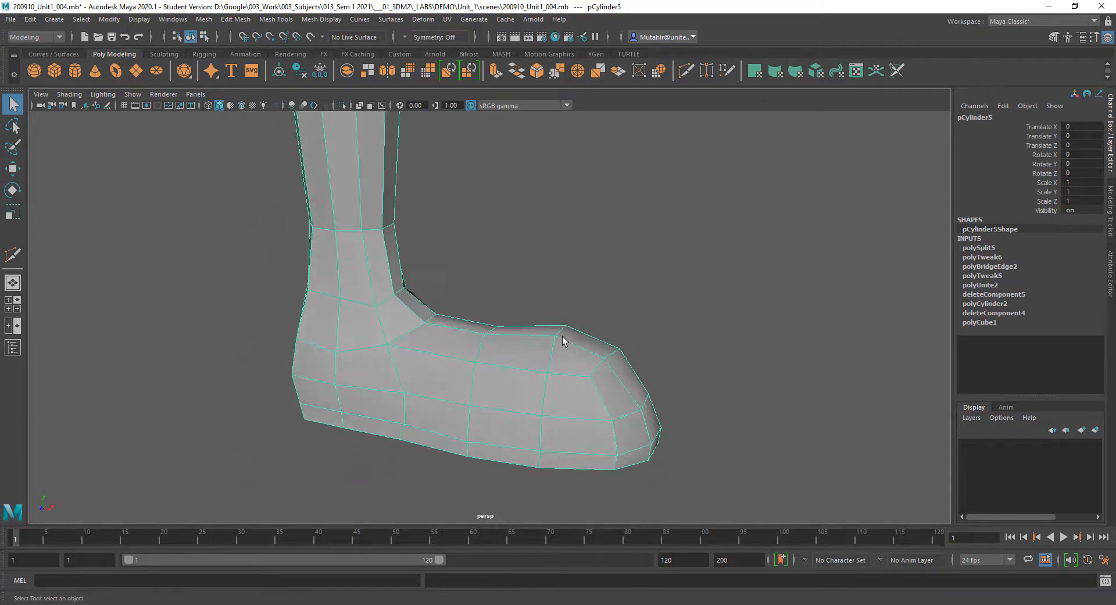
{"action": "right_click_drag", "start_coordinate": [564, 341], "coordinate": [592, 343], "text": "alt"}
{"action": "middle_click_drag", "start_coordinate": [592, 343], "coordinate": [593, 335], "text": "alt"}
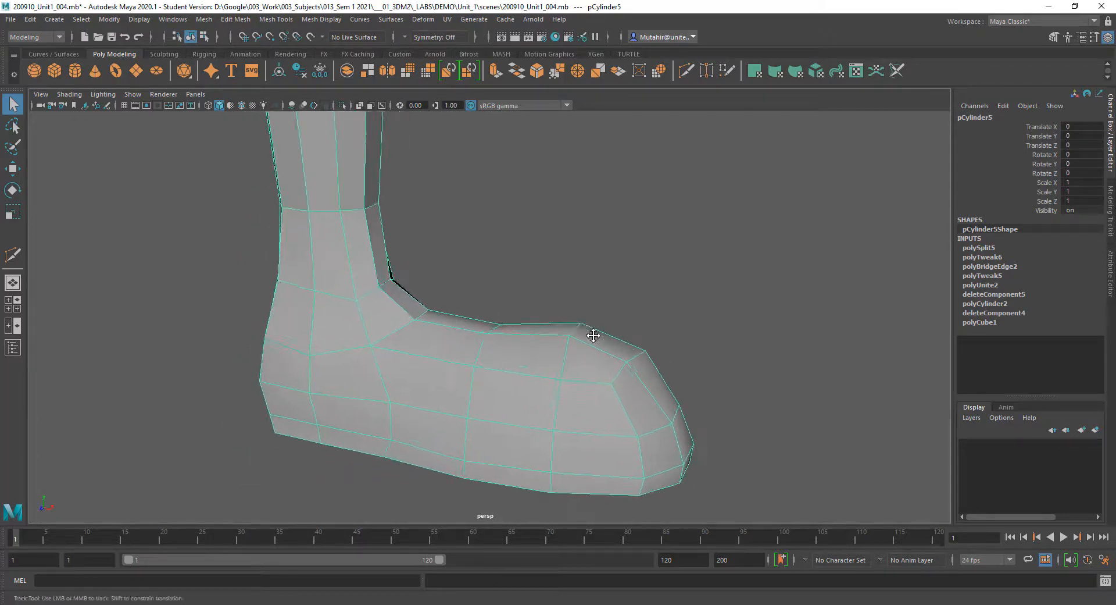
Select the short upright edge at the sole's toe corner and scale it along X to straighten it.
{"action": "left_click_drag", "start_coordinate": [593, 336], "coordinate": [540, 292], "text": "alt"}
{"action": "right_click_drag", "start_coordinate": [524, 268], "coordinate": [488, 285]}
{"action": "left_click", "coordinate": [485, 269]}
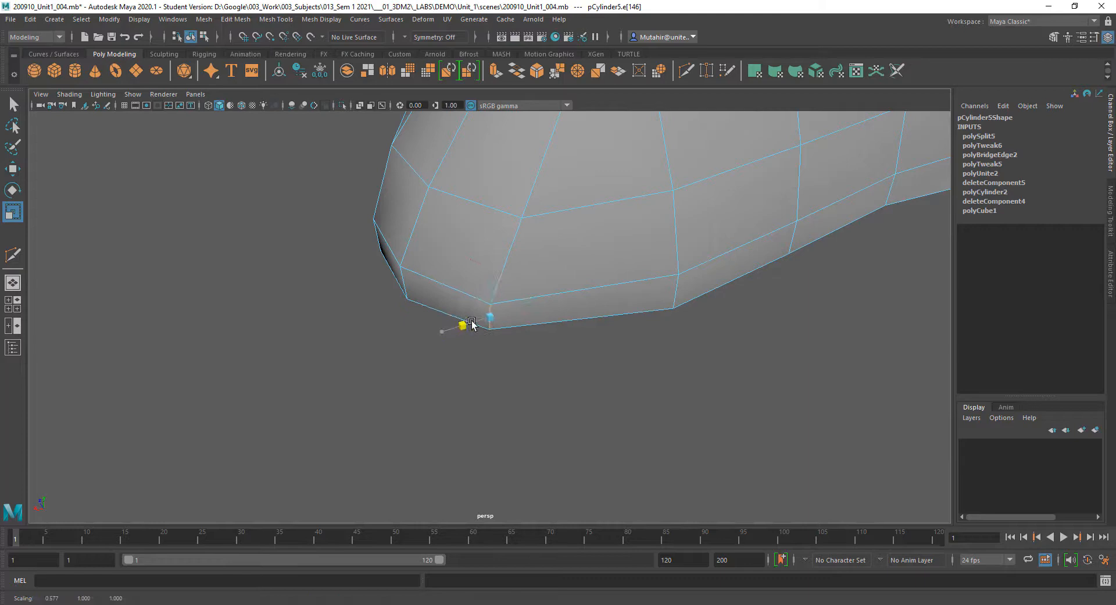
{"action": "left_click_drag", "start_coordinate": [469, 324], "coordinate": [476, 321]}
{"action": "left_click_drag", "start_coordinate": [477, 322], "coordinate": [595, 304], "text": "alt"}
Scale the short upright sole edge near the heel along Z and move it sideways.
{"action": "left_click_drag", "start_coordinate": [446, 318], "coordinate": [646, 341]}
{"action": "left_click", "coordinate": [611, 266]}
{"action": "left_click", "coordinate": [640, 336]}
{"action": "left_click", "coordinate": [639, 339]}
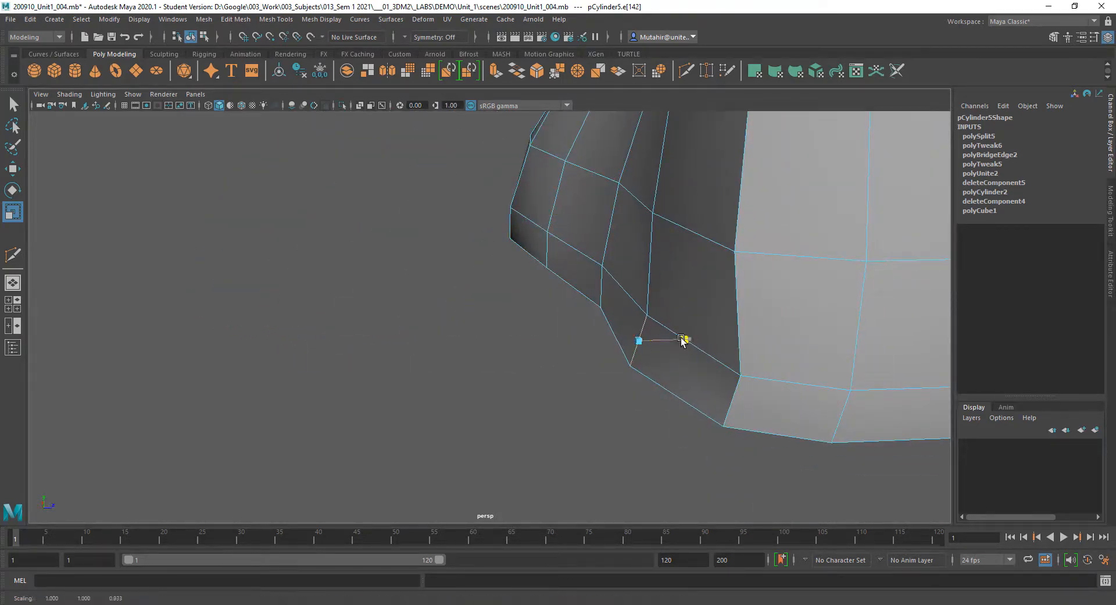
{"action": "left_click_drag", "start_coordinate": [626, 330], "coordinate": [591, 266], "text": "alt"}
{"action": "key", "text": "w"}
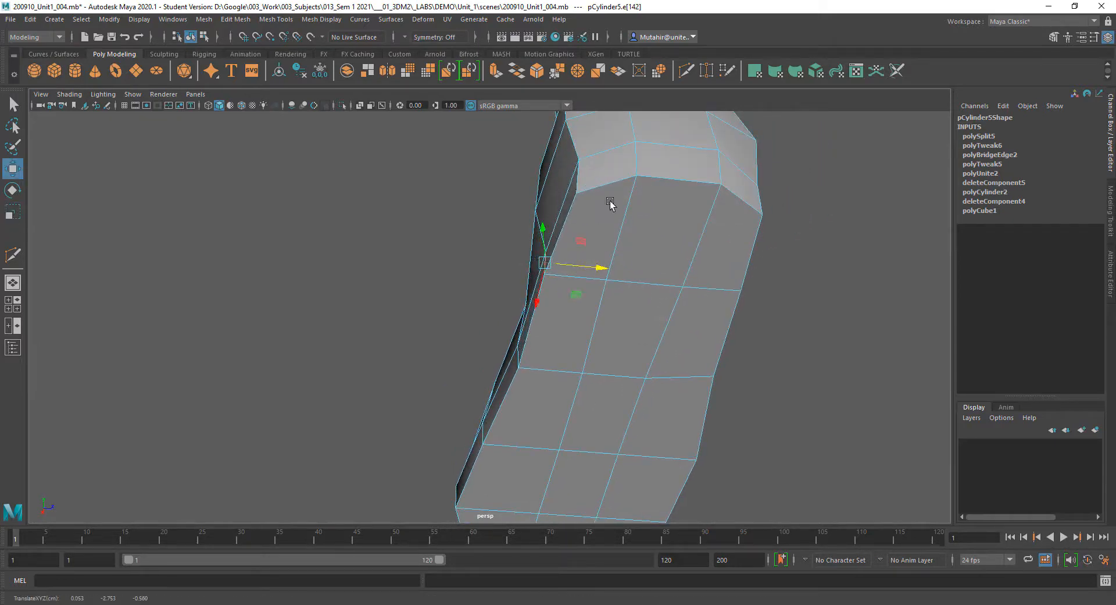
{"action": "left_click_drag", "start_coordinate": [608, 204], "coordinate": [550, 349], "text": "alt"}
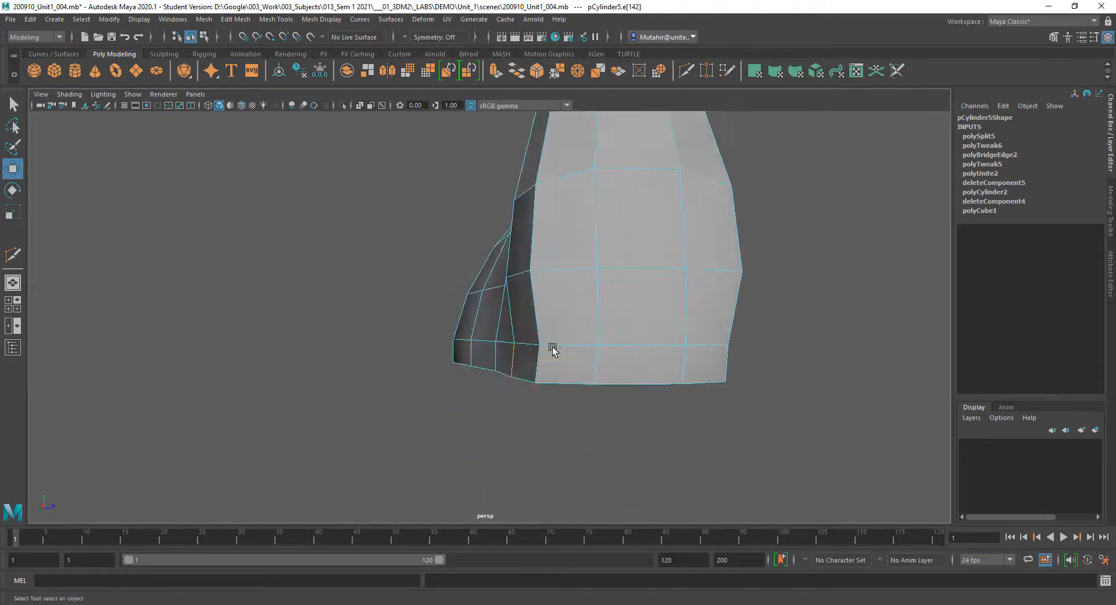
Scale the short upright edge at the sole's heel corner along Z and move it sideways.
{"action": "key", "text": "q"}
{"action": "left_click", "coordinate": [536, 367]}
{"action": "key", "text": "r"}
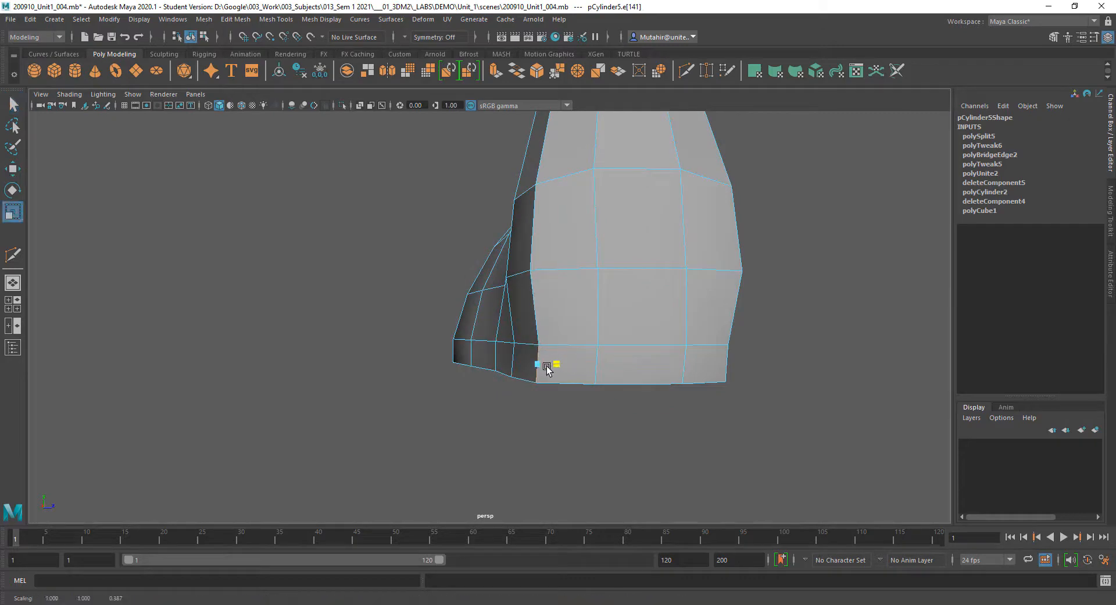
{"action": "key", "text": "w"}
{"action": "left_click_drag", "start_coordinate": [568, 364], "coordinate": [604, 330]}
{"action": "key", "text": "r"}
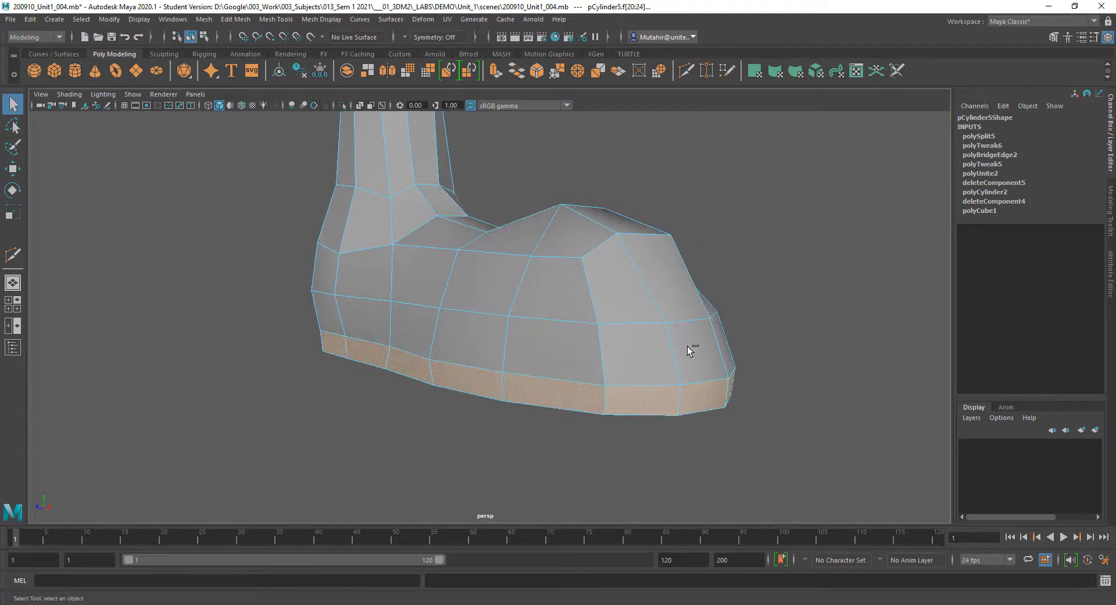
Reset the Extrude options and extrude the selected face loop around the side of the sole.
{"action": "left_click", "coordinate": [236, 19]}
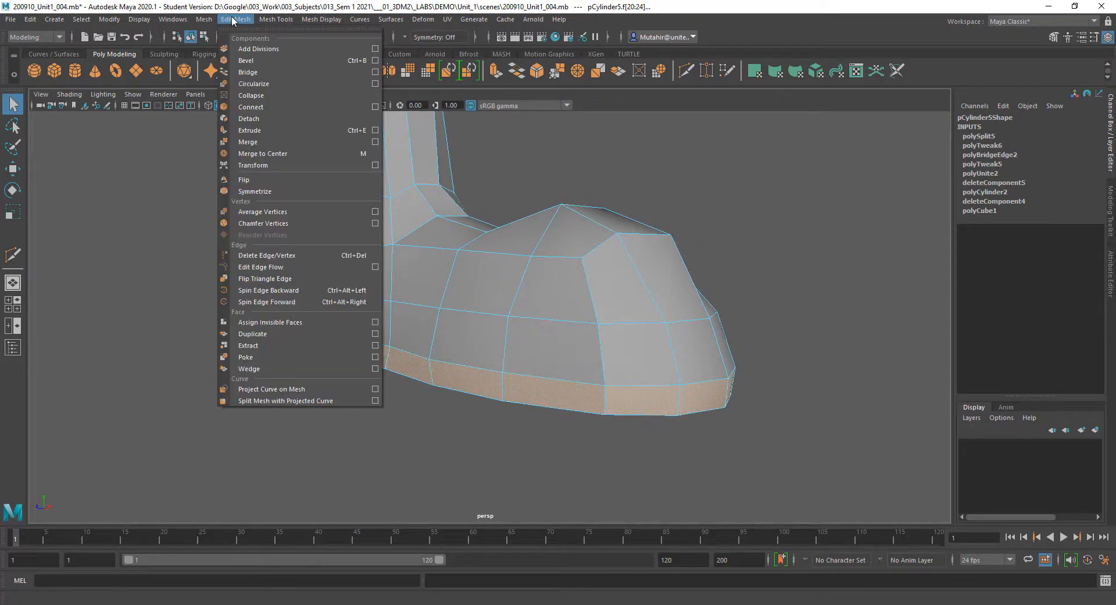
{"action": "left_click", "coordinate": [375, 131]}
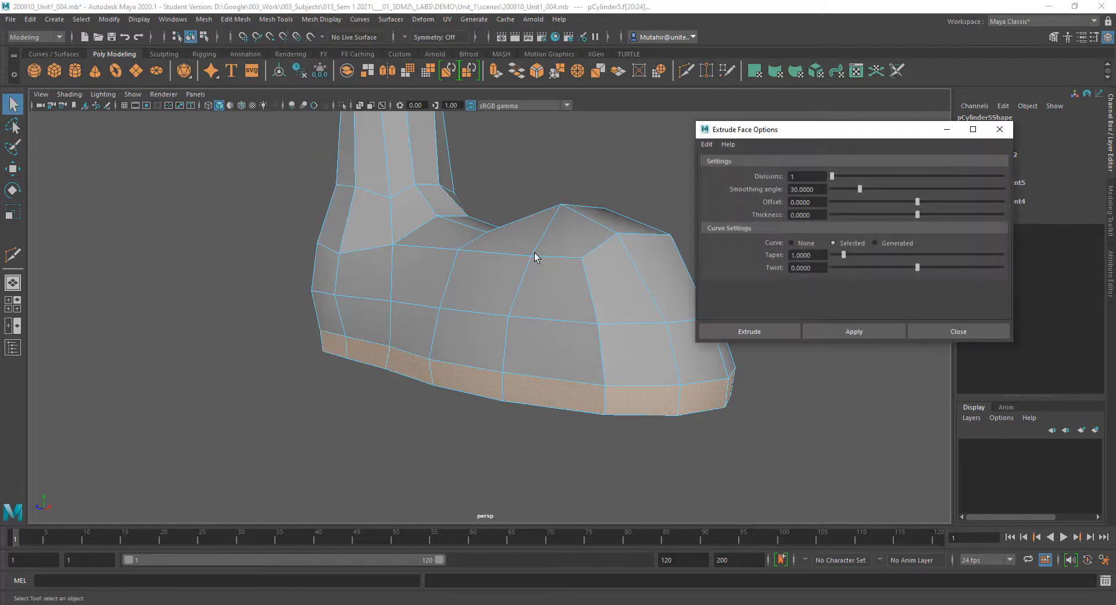
{"action": "left_click", "coordinate": [708, 147]}
{"action": "left_click", "coordinate": [731, 168]}
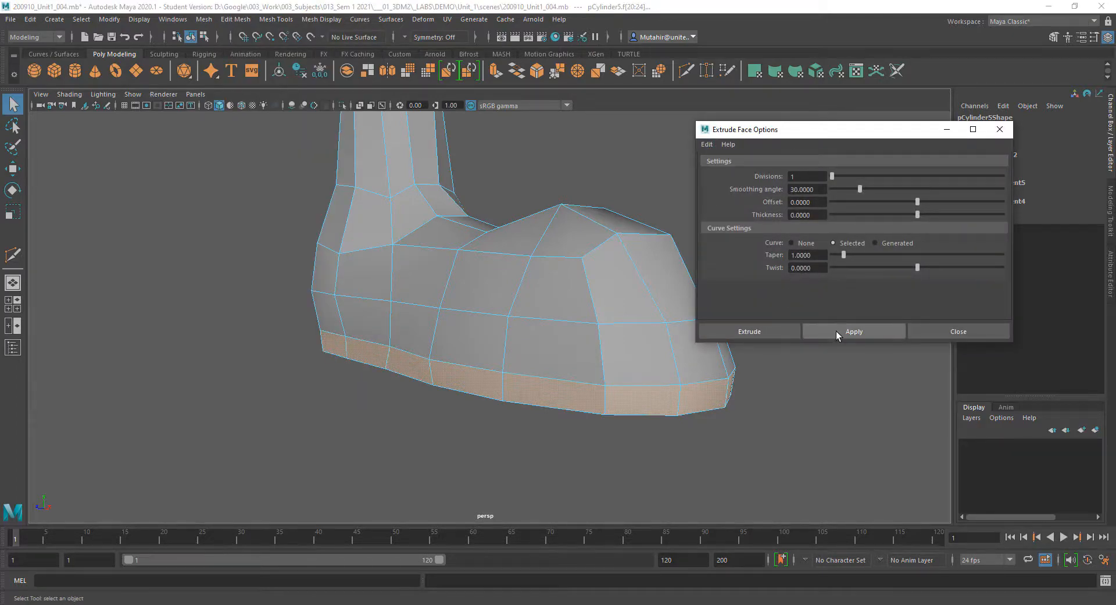
{"action": "left_click", "coordinate": [840, 331]}
{"action": "left_click", "coordinate": [959, 331]}
Set the sole extrusion's thickness to 0.02 and deselect the mesh.
{"action": "left_click_drag", "start_coordinate": [548, 312], "coordinate": [557, 317], "text": "alt"}
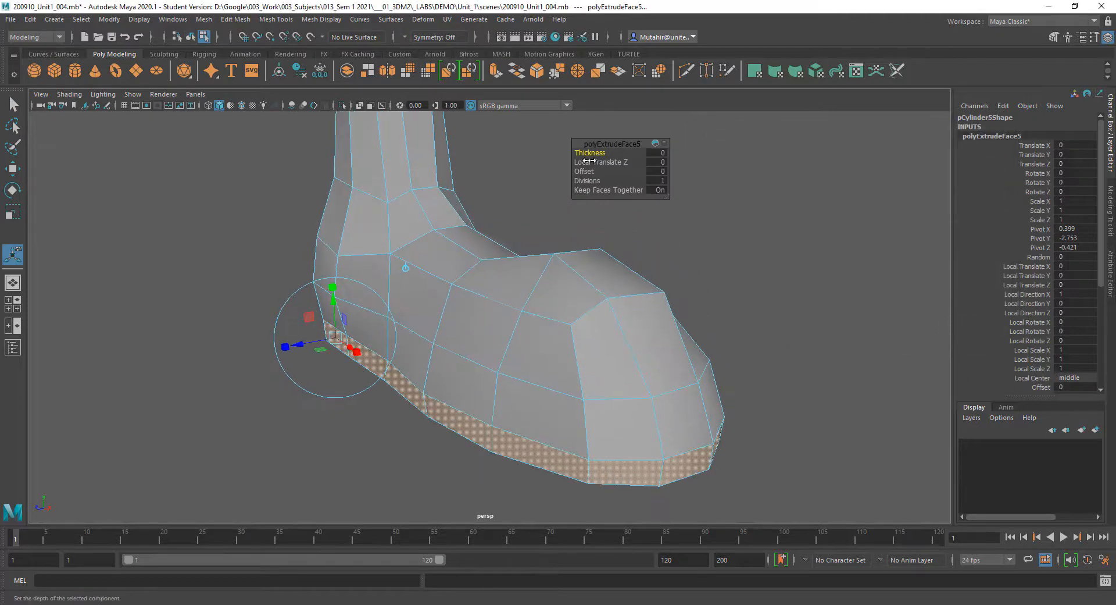
{"action": "left_click_drag", "start_coordinate": [516, 286], "coordinate": [507, 212], "text": "alt"}
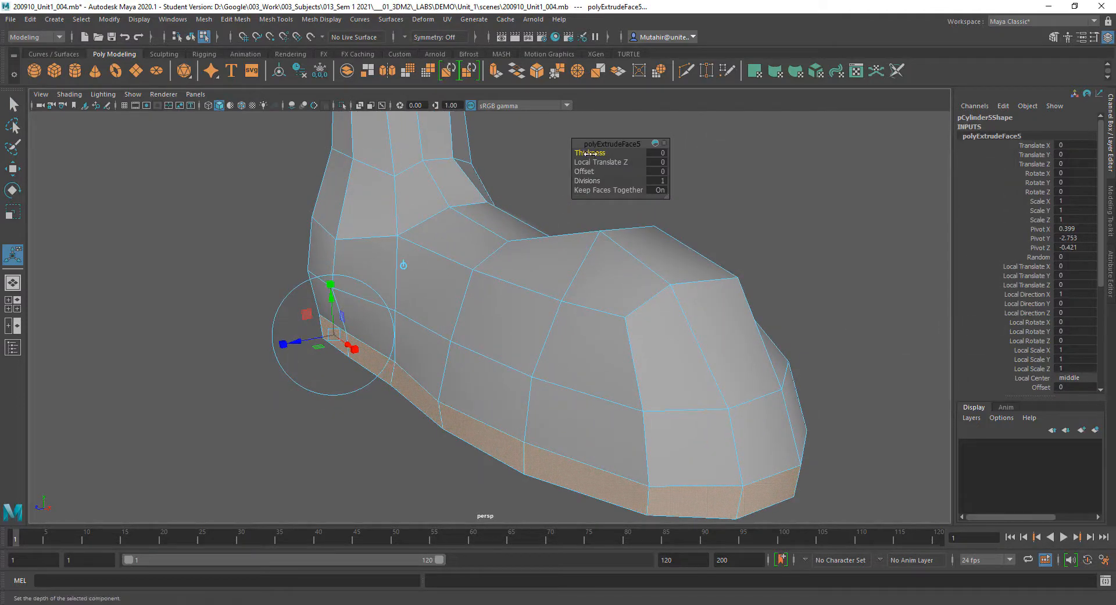
{"action": "left_click_drag", "start_coordinate": [592, 153], "coordinate": [592, 153]}
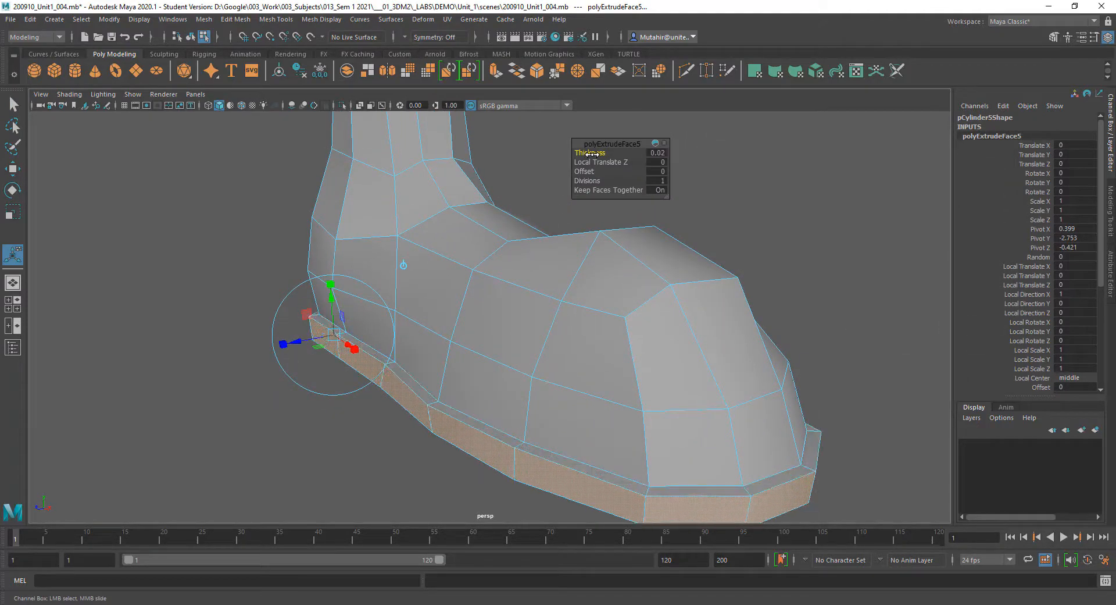
{"action": "middle_click_drag", "start_coordinate": [507, 343], "coordinate": [477, 339], "text": "alt"}
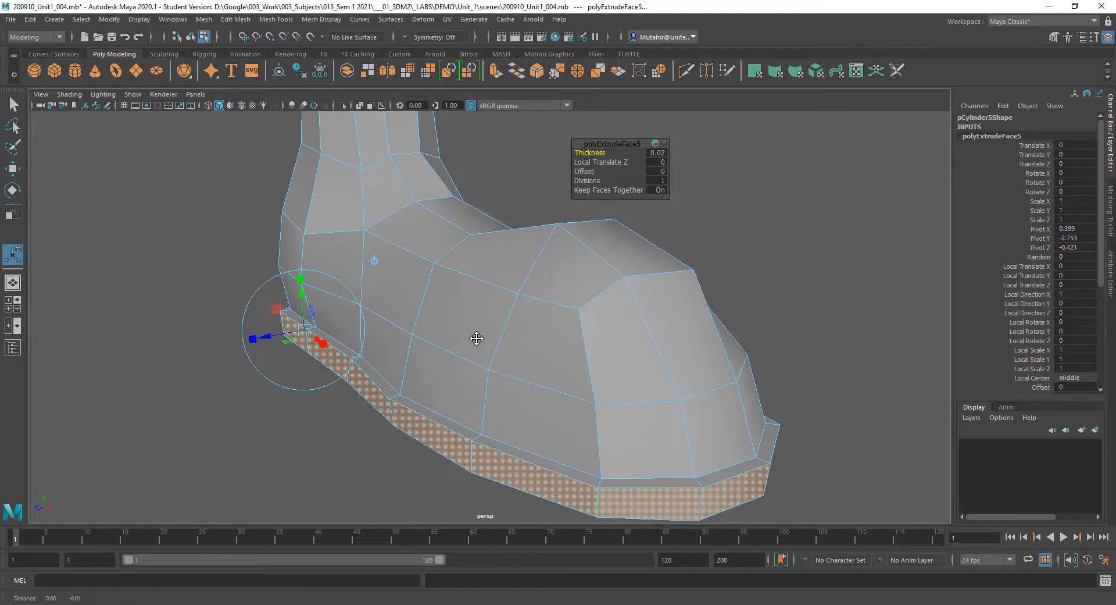
{"action": "mouse_move", "coordinate": [477, 339]}
{"action": "left_mouse_down", "text": "alt"}
{"action": "mouse_move", "coordinate": [548, 320]}
{"action": "mouse_move", "coordinate": [471, 343]}
{"action": "left_mouse_up", "text": "alt"}
{"action": "key", "text": "q"}
{"action": "left_click", "coordinate": [686, 279]}
Examine the extruded sole rim around the toe and side of the boot.
{"action": "scroll", "coordinate": [584, 357], "scroll_direction": "down", "scroll_amount": 4}
{"action": "left_click_drag", "start_coordinate": [583, 356], "coordinate": [630, 313], "text": "alt"}
{"action": "right_click_drag", "start_coordinate": [596, 302], "coordinate": [605, 407], "text": "alt"}
{"action": "middle_click_drag", "start_coordinate": [605, 425], "coordinate": [498, 393], "text": "alt"}
{"action": "left_click_drag", "start_coordinate": [573, 346], "coordinate": [528, 360], "text": "alt"}
{"action": "right_click_drag", "start_coordinate": [528, 359], "coordinate": [557, 383], "text": "alt"}
{"action": "middle_click_drag", "start_coordinate": [557, 383], "coordinate": [498, 334], "text": "alt"}
{"action": "left_click_drag", "start_coordinate": [498, 333], "coordinate": [512, 336], "text": "alt"}
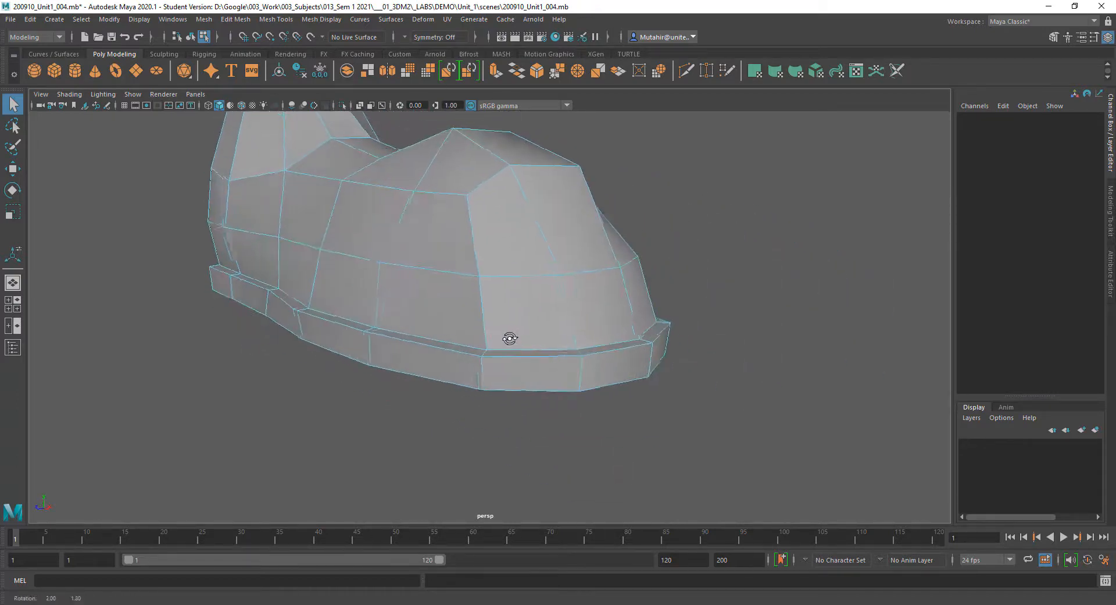
Select the upper outer edge loop of the extruded sole and check it around the whole boot.
{"action": "right_click_drag", "start_coordinate": [518, 296], "coordinate": [583, 269], "text": "alt"}
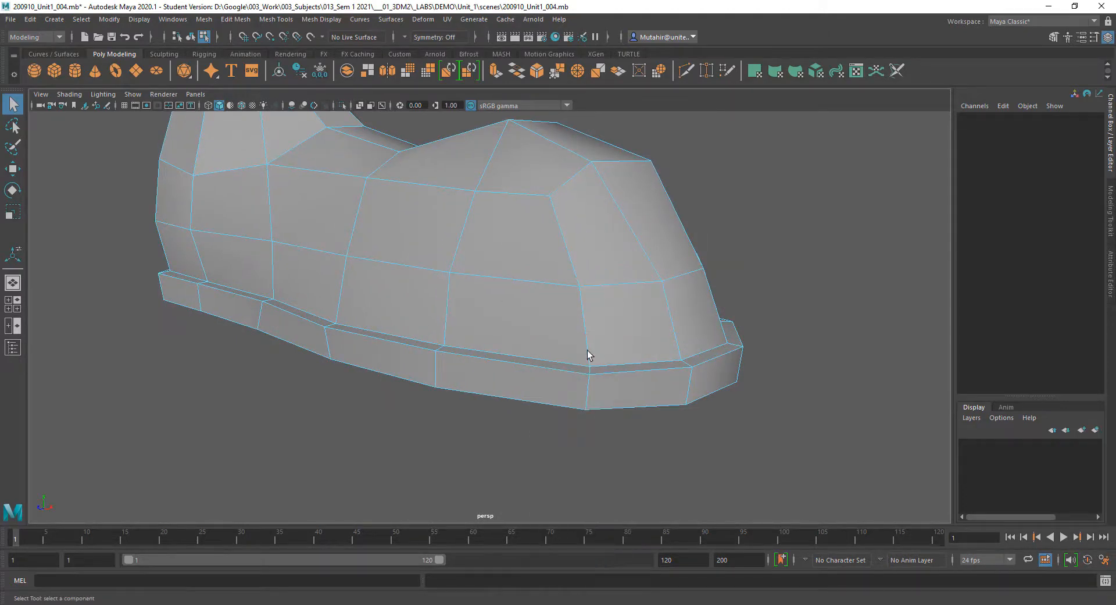
{"action": "double_click", "coordinate": [562, 370]}
{"action": "left_click_drag", "start_coordinate": [661, 367], "coordinate": [421, 378], "text": "alt"}
{"action": "middle_click_drag", "start_coordinate": [615, 352], "coordinate": [531, 359], "text": "alt"}
{"action": "left_click_drag", "start_coordinate": [774, 303], "coordinate": [567, 301], "text": "alt"}
{"action": "middle_click_drag", "start_coordinate": [659, 315], "coordinate": [552, 321], "text": "alt"}
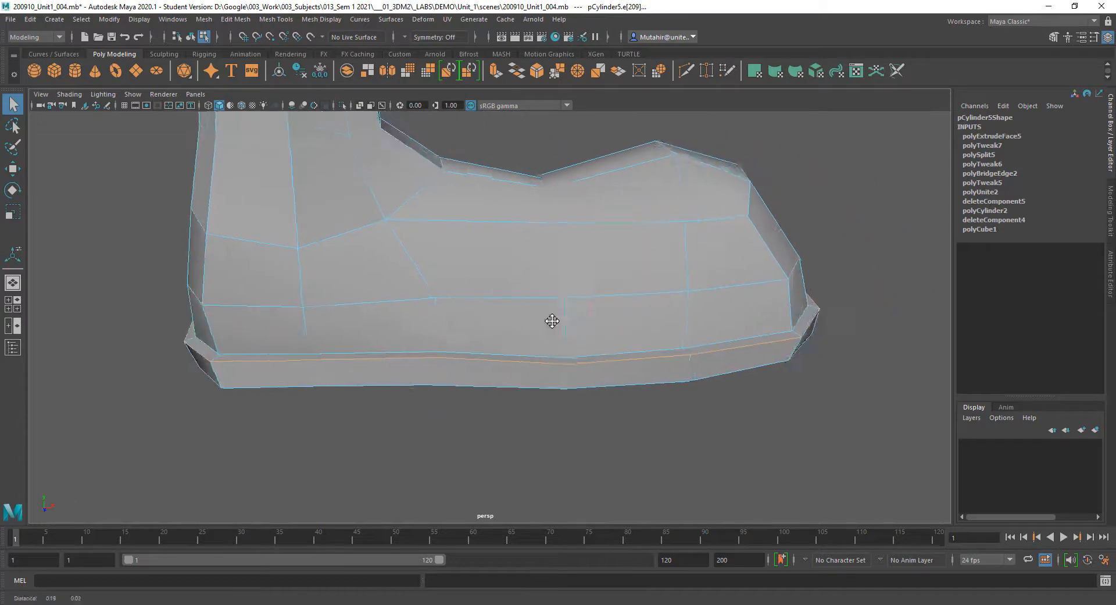
{"action": "left_click_drag", "start_coordinate": [625, 352], "coordinate": [489, 311], "text": "alt"}
{"action": "right_click_drag", "start_coordinate": [489, 311], "coordinate": [516, 337], "text": "alt"}
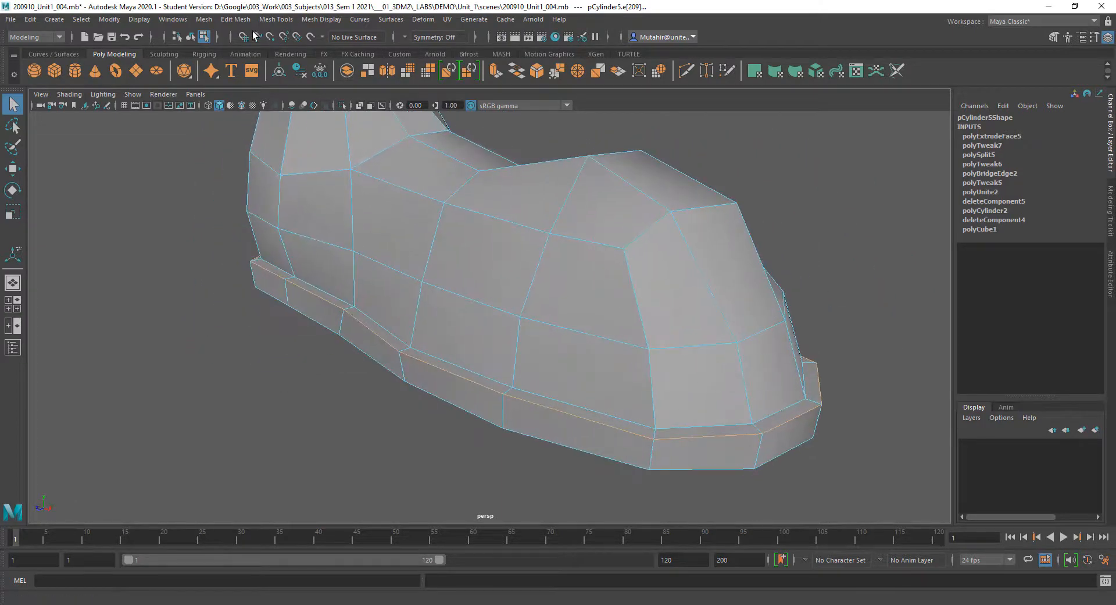
Bevel the sole's upper outer edge loop with reset Bevel options and set the fraction to 0.25.
{"action": "left_click", "coordinate": [235, 20]}
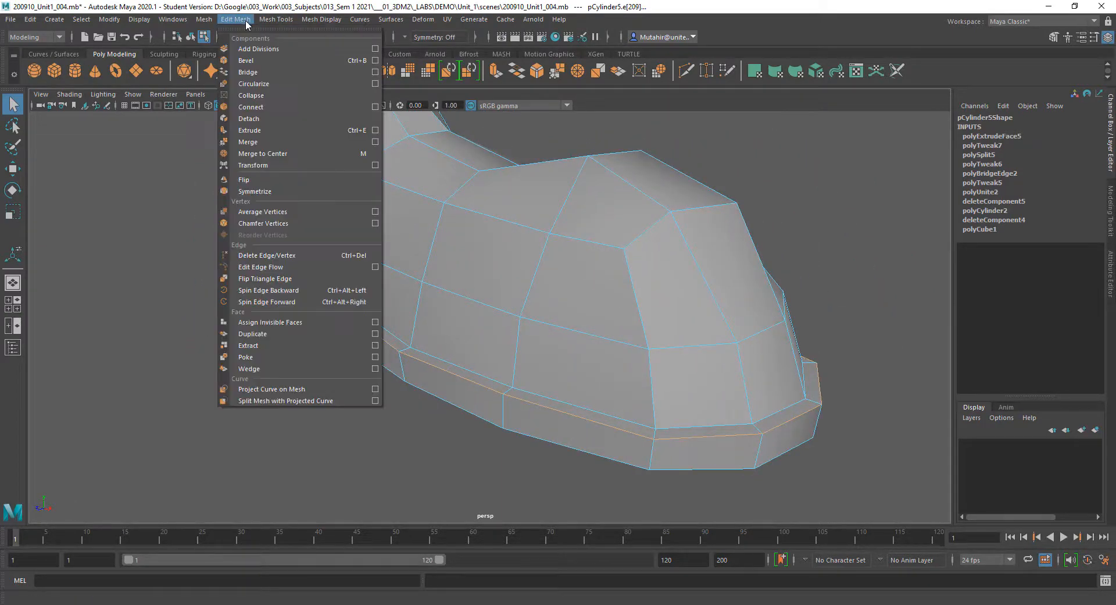
{"action": "left_click", "coordinate": [376, 61]}
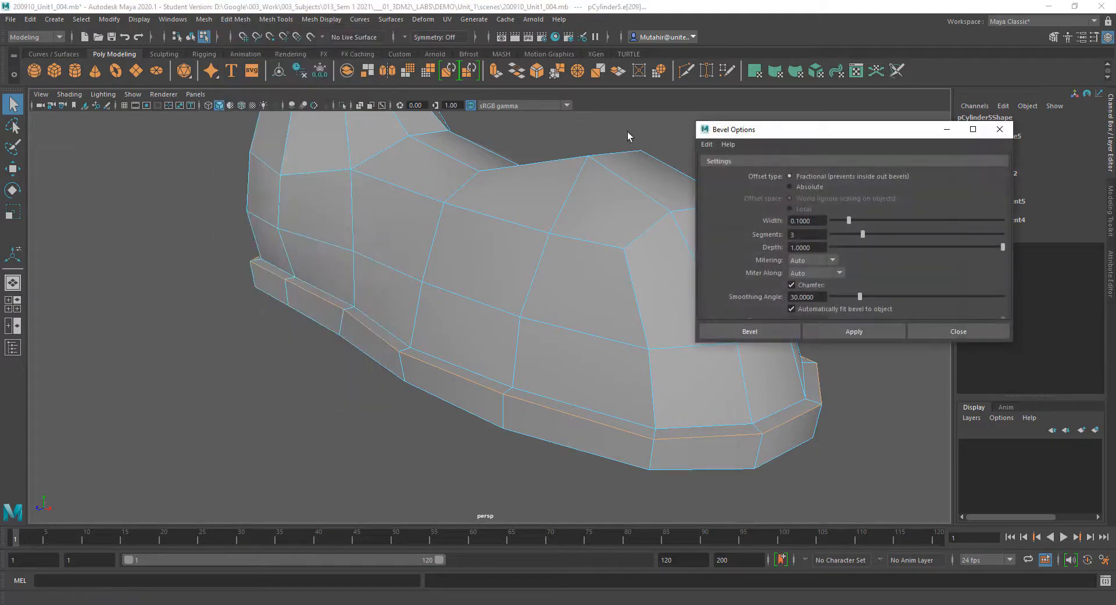
{"action": "left_click", "coordinate": [707, 144]}
{"action": "left_click", "coordinate": [732, 168]}
{"action": "left_click", "coordinate": [851, 331]}
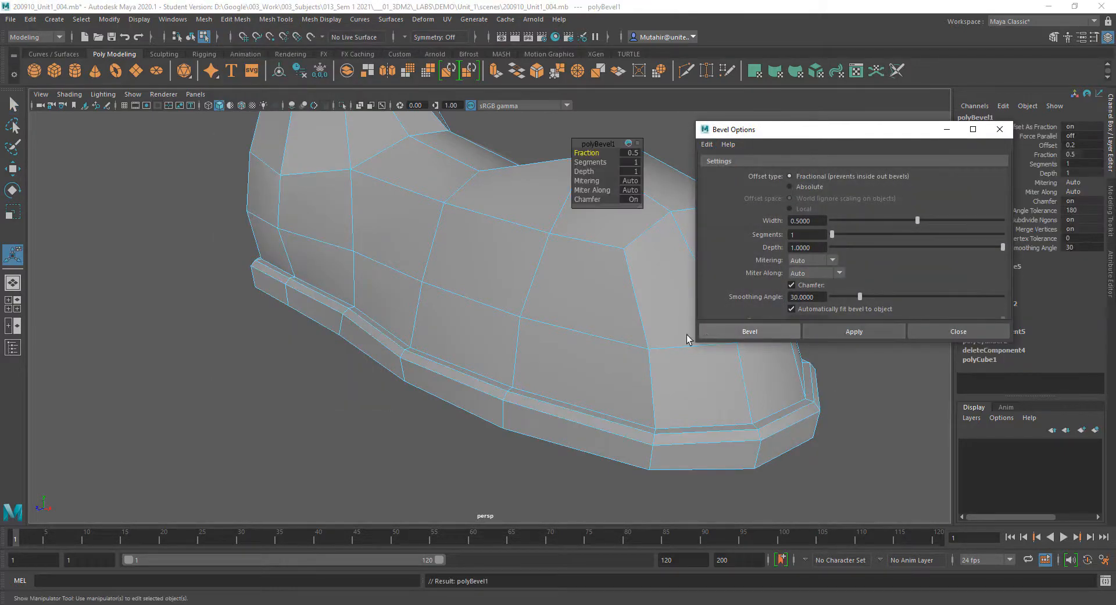
{"action": "left_click_drag", "start_coordinate": [686, 334], "coordinate": [571, 252], "text": "alt"}
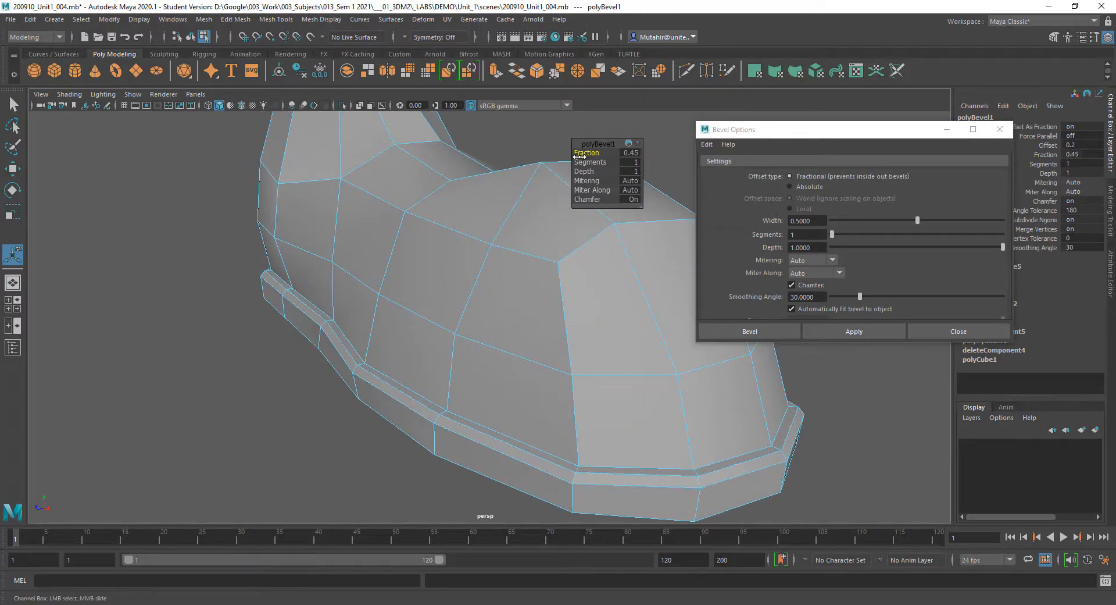
{"action": "left_click_drag", "start_coordinate": [579, 156], "coordinate": [573, 159]}
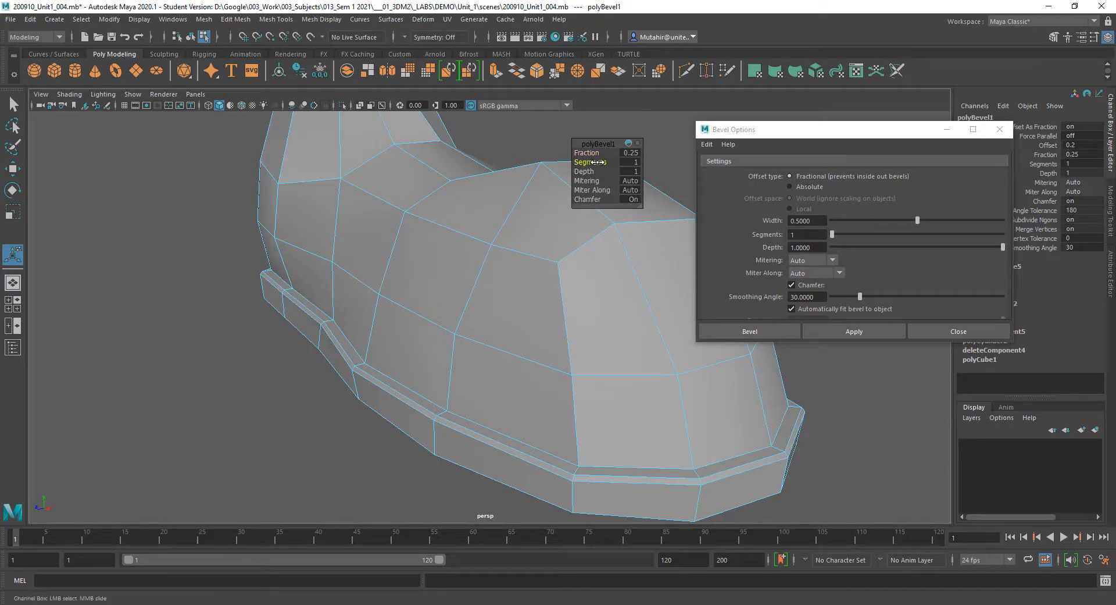
Set the sole bevel's segments to 2, close the Bevel Options, and leave the bevel adjustment.
{"action": "left_click_drag", "start_coordinate": [614, 163], "coordinate": [628, 162]}
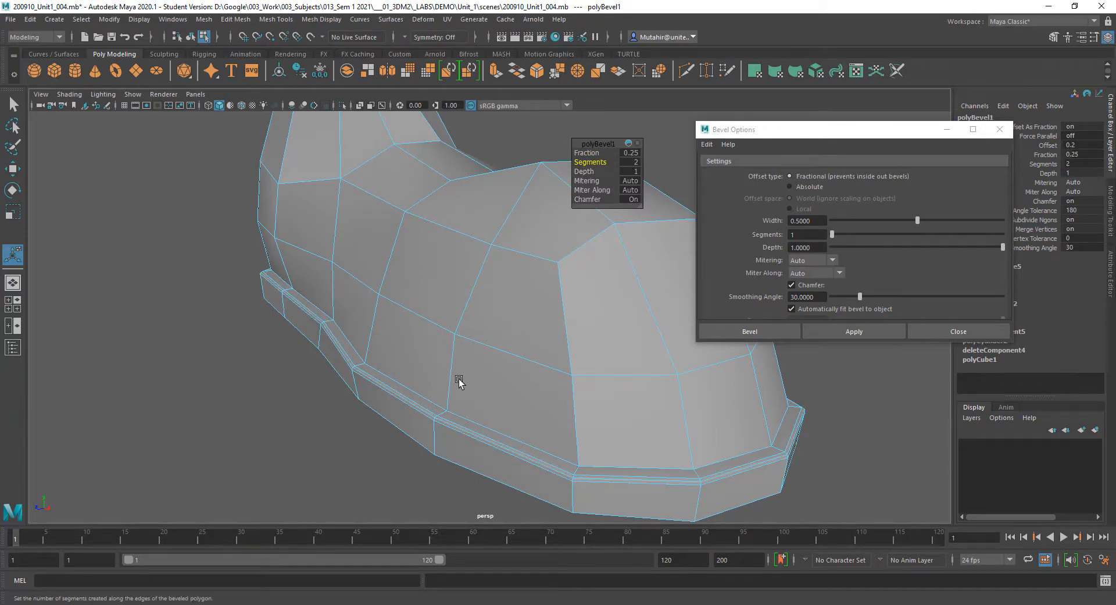
{"action": "left_click_drag", "start_coordinate": [459, 381], "coordinate": [386, 292], "text": "alt"}
{"action": "left_click", "coordinate": [958, 331]}
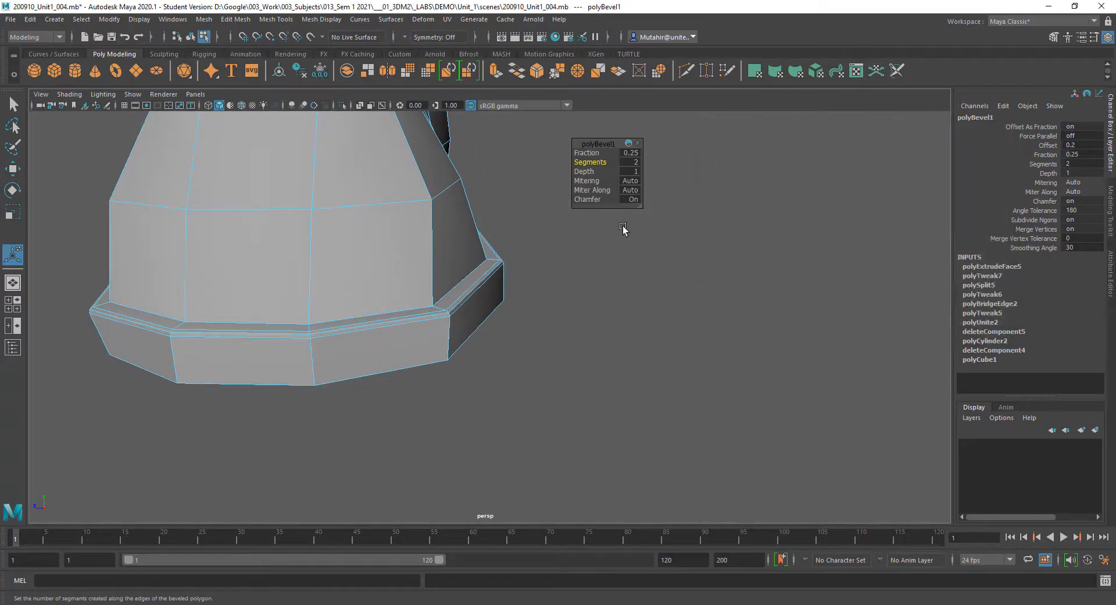
{"action": "left_click_drag", "start_coordinate": [626, 194], "coordinate": [622, 316], "text": "alt"}
{"action": "key", "text": "q"}
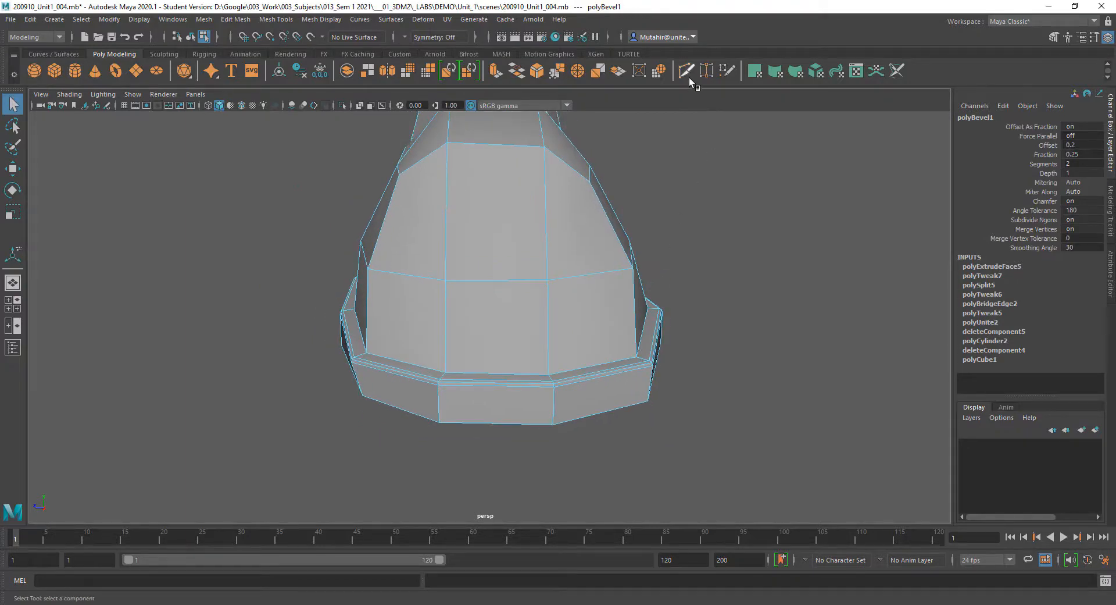
Insert Multi-Cut edge loops close to the sole's bottom edge, one on its side wall and one around the underside.
{"action": "left_click", "coordinate": [689, 75]}
{"action": "left_click_drag", "start_coordinate": [532, 268], "coordinate": [587, 283], "text": "alt"}
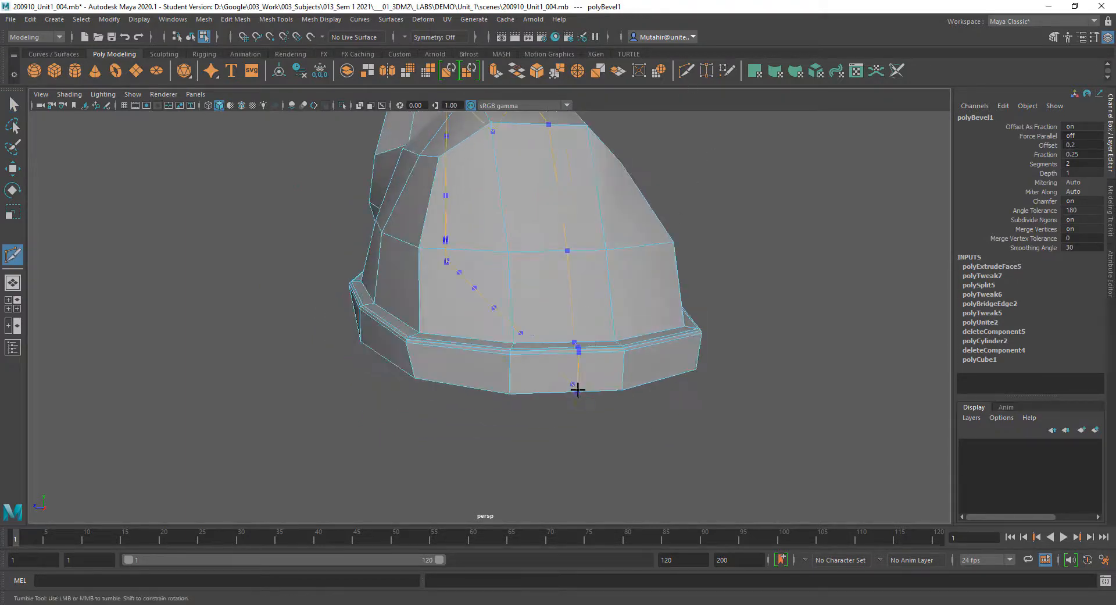
{"action": "left_click", "coordinate": [626, 383], "text": "ctrl"}
{"action": "left_click_drag", "start_coordinate": [615, 418], "coordinate": [596, 277], "text": "alt"}
{"action": "middle_click_drag", "start_coordinate": [596, 276], "coordinate": [527, 411], "text": "alt"}
{"action": "left_click_drag", "start_coordinate": [518, 374], "coordinate": [564, 362], "text": "alt"}
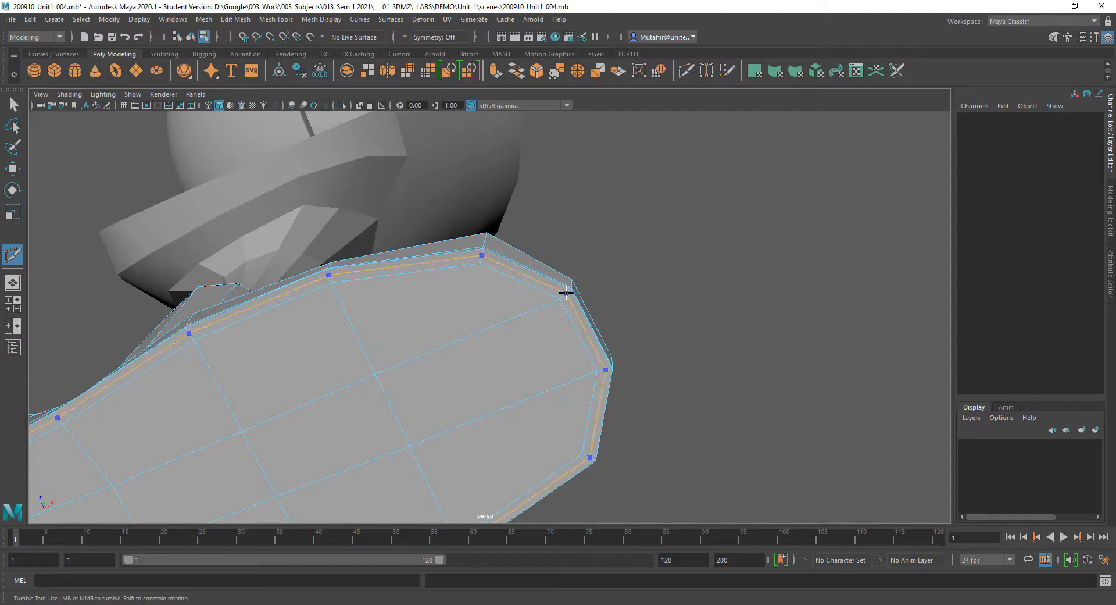
Insert an edge loop around the foot just above the sole and scale it outward.
{"action": "left_click_drag", "start_coordinate": [617, 287], "coordinate": [591, 386], "text": "alt"}
{"action": "middle_click_drag", "start_coordinate": [591, 386], "coordinate": [585, 295], "text": "alt"}
{"action": "right_click_drag", "start_coordinate": [584, 292], "coordinate": [589, 337], "text": "alt"}
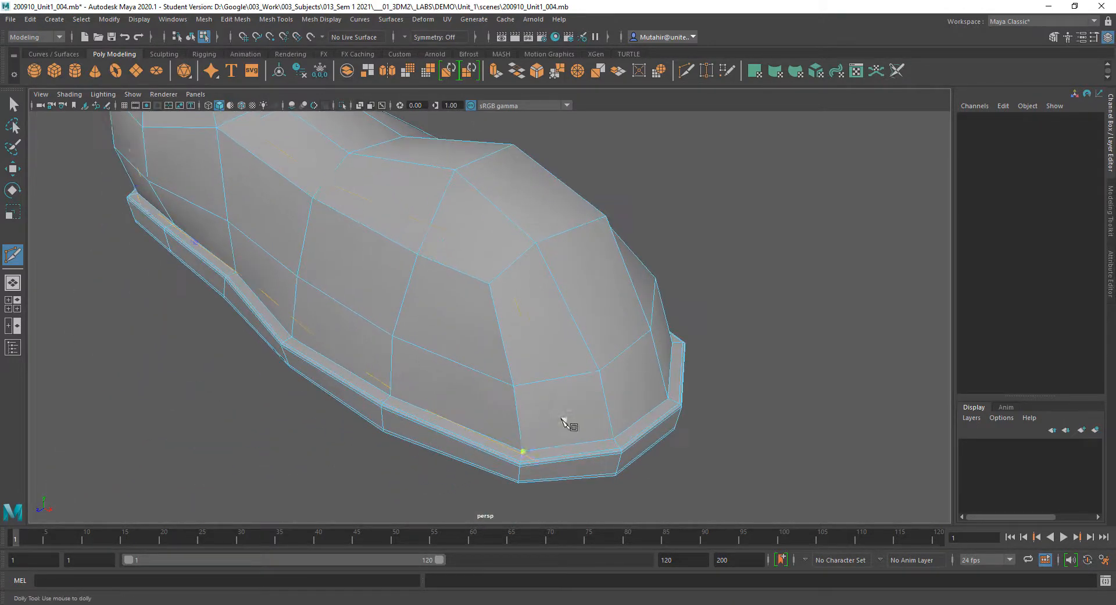
{"action": "left_click", "coordinate": [522, 422], "text": "ctrl"}
{"action": "key", "text": "r"}
{"action": "left_click_drag", "start_coordinate": [593, 360], "coordinate": [533, 350], "text": "alt"}
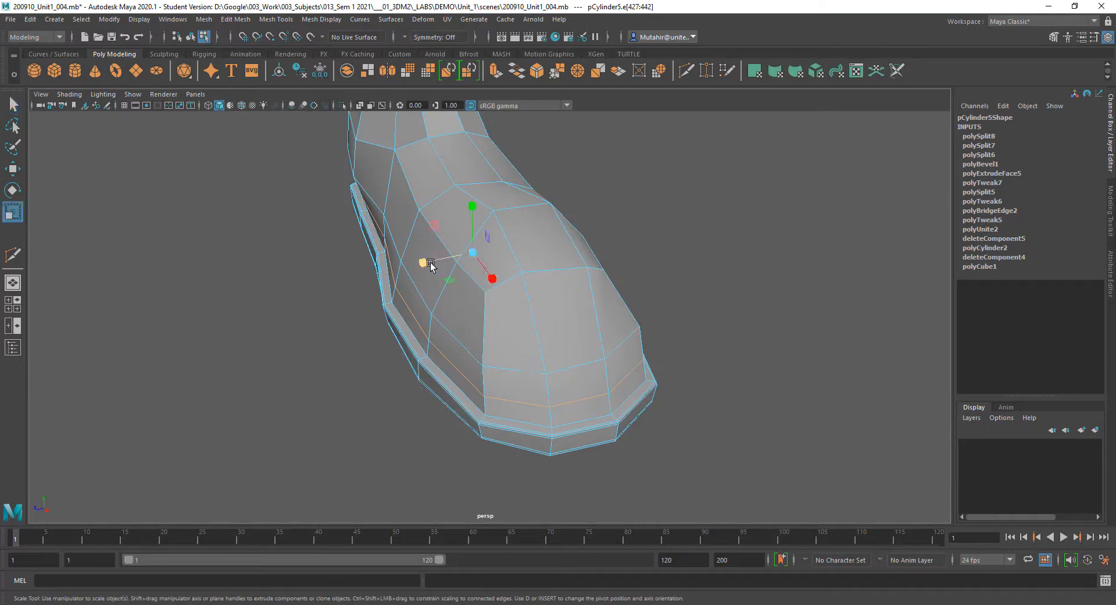
{"action": "mouse_move", "coordinate": [427, 265]}
{"action": "left_mouse_down", "text": "alt"}
{"action": "mouse_move", "coordinate": [445, 281]}
{"action": "mouse_move", "coordinate": [425, 284]}
{"action": "left_mouse_up", "text": "alt"}
Scale the foot's next higher horizontal edge loop slightly along the foot's length and raise it a little.
{"action": "key", "text": "q"}
{"action": "left_click_drag", "start_coordinate": [549, 438], "coordinate": [561, 316], "text": "alt"}
{"action": "key", "text": "r"}
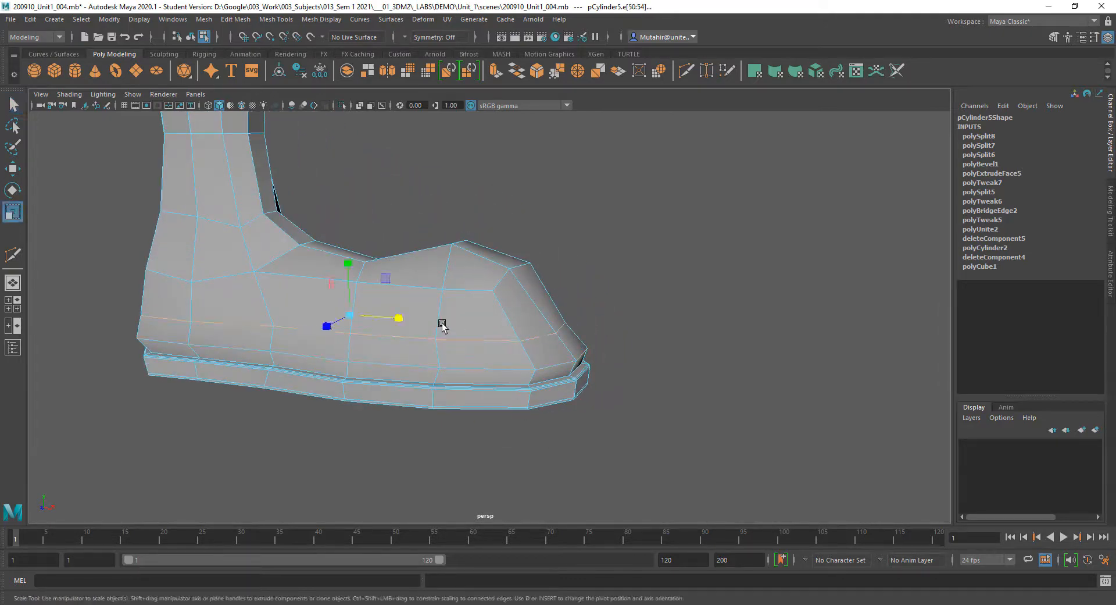
{"action": "left_click_drag", "start_coordinate": [397, 321], "coordinate": [401, 323]}
{"action": "key", "text": "w"}
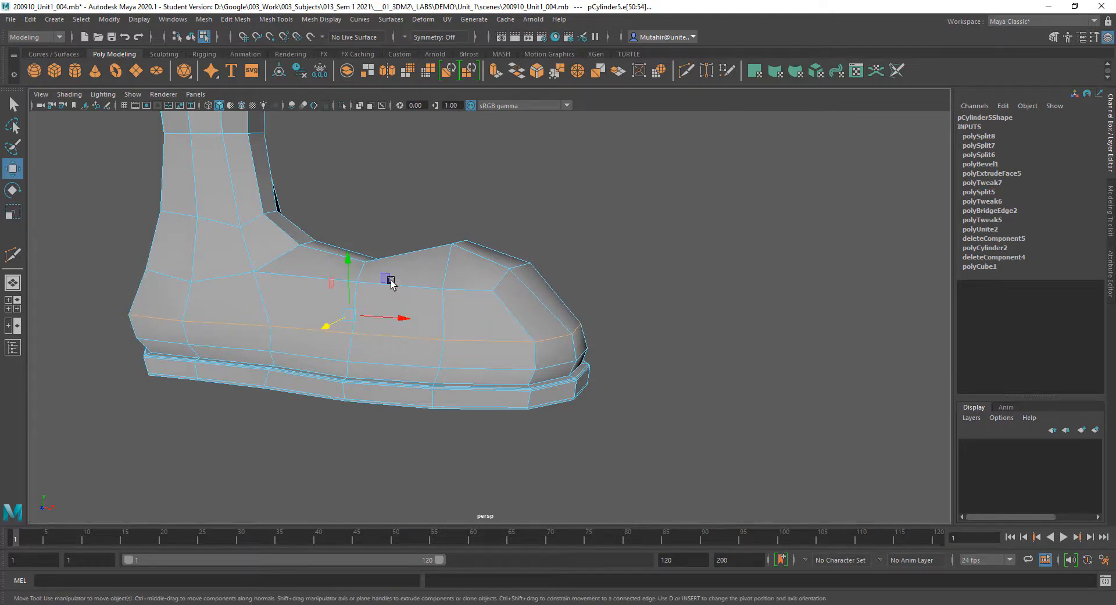
{"action": "left_click_drag", "start_coordinate": [347, 263], "coordinate": [349, 255]}
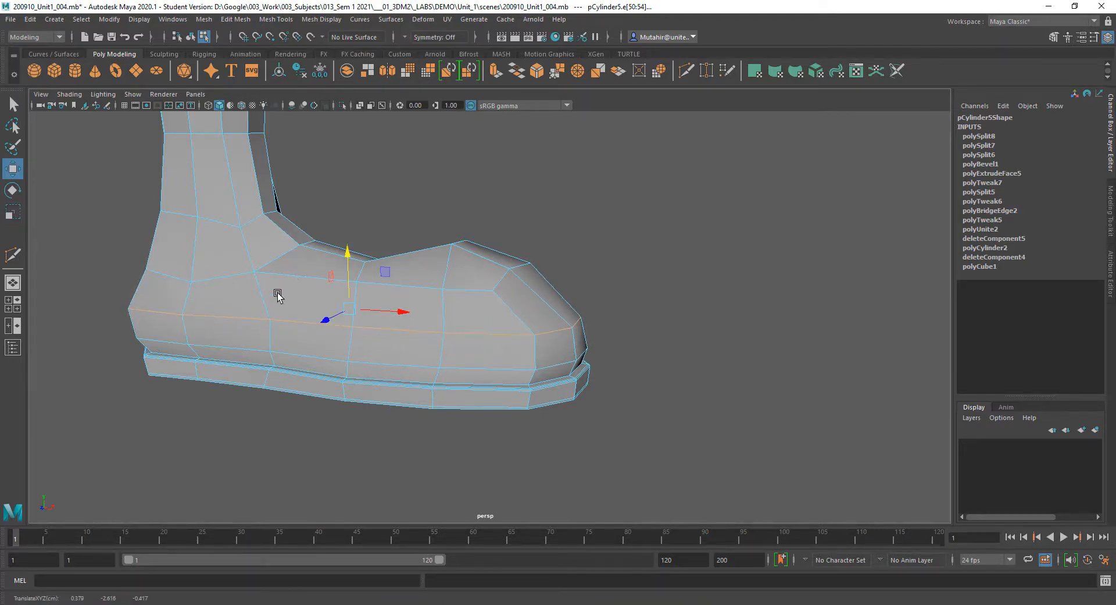
{"action": "key", "text": "r"}
{"action": "left_click_drag", "start_coordinate": [398, 331], "coordinate": [437, 320], "text": "alt"}
{"action": "middle_click_drag", "start_coordinate": [427, 335], "coordinate": [444, 336], "text": "alt"}
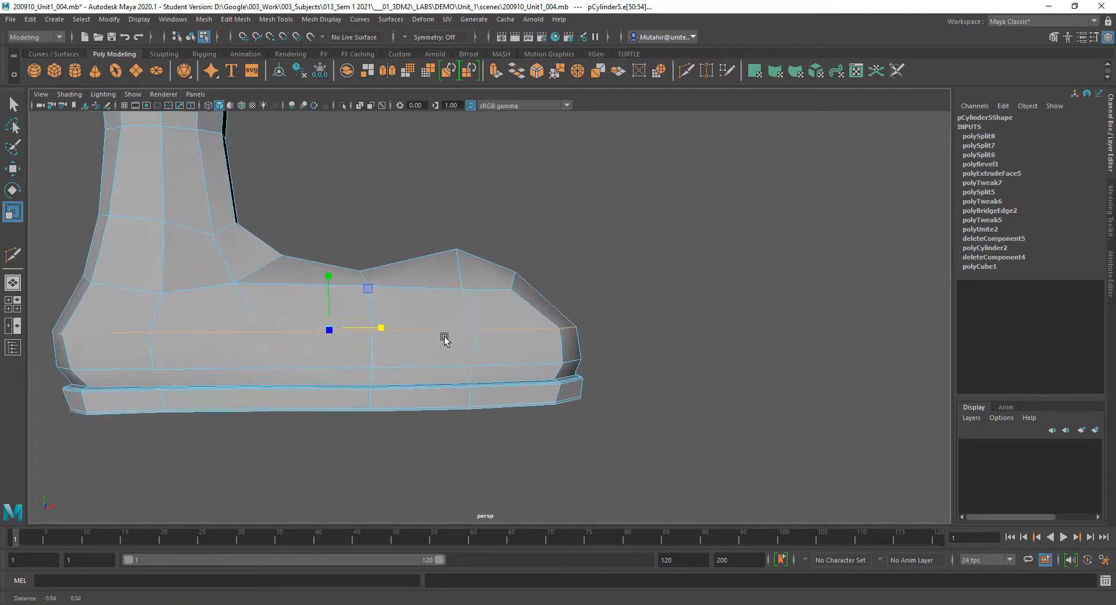
{"action": "left_click_drag", "start_coordinate": [444, 339], "coordinate": [421, 368], "text": "alt"}
Return to object mode, examine the smoothed boot and sole, and restore the unsmoothed display for a look at the heel.
{"action": "key", "text": "q"}
{"action": "left_click_drag", "start_coordinate": [558, 349], "coordinate": [419, 361], "text": "alt"}
{"action": "left_click_drag", "start_coordinate": [535, 369], "coordinate": [576, 331], "text": "alt"}
{"action": "right_click_drag", "start_coordinate": [505, 310], "coordinate": [533, 300]}
{"action": "left_click", "coordinate": [631, 267]}
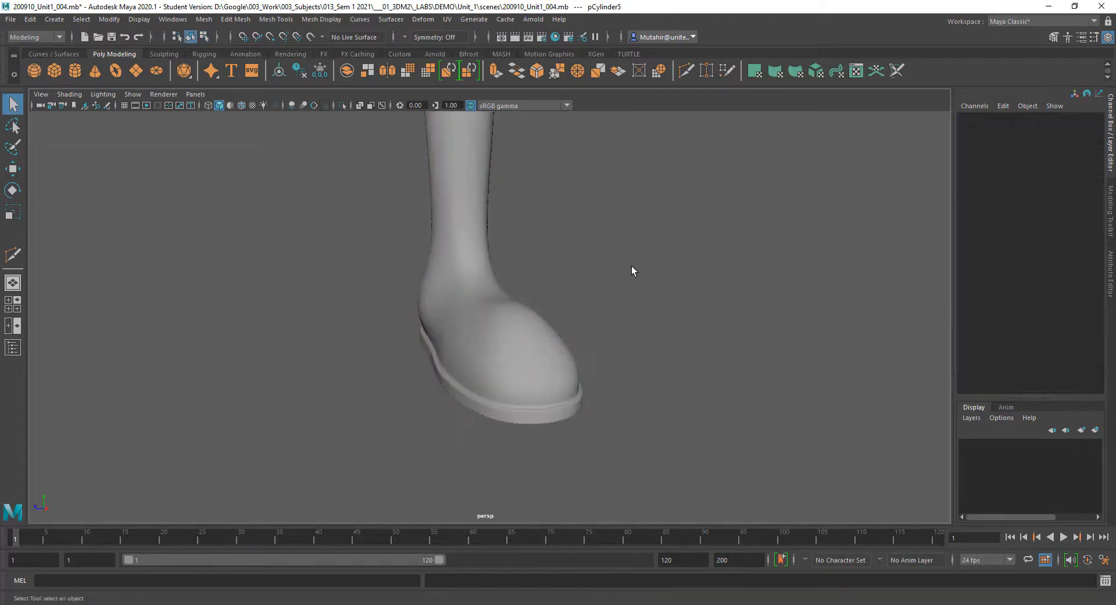
{"action": "left_click_drag", "start_coordinate": [631, 268], "coordinate": [617, 308], "text": "alt"}
{"action": "left_click_drag", "start_coordinate": [571, 462], "coordinate": [518, 328], "text": "alt"}
{"action": "left_click", "coordinate": [518, 327]}
{"action": "key", "text": "1"}
{"action": "left_click_drag", "start_coordinate": [547, 381], "coordinate": [424, 316], "text": "alt"}
{"action": "scroll", "coordinate": [530, 274], "scroll_direction": "up", "scroll_amount": 5}
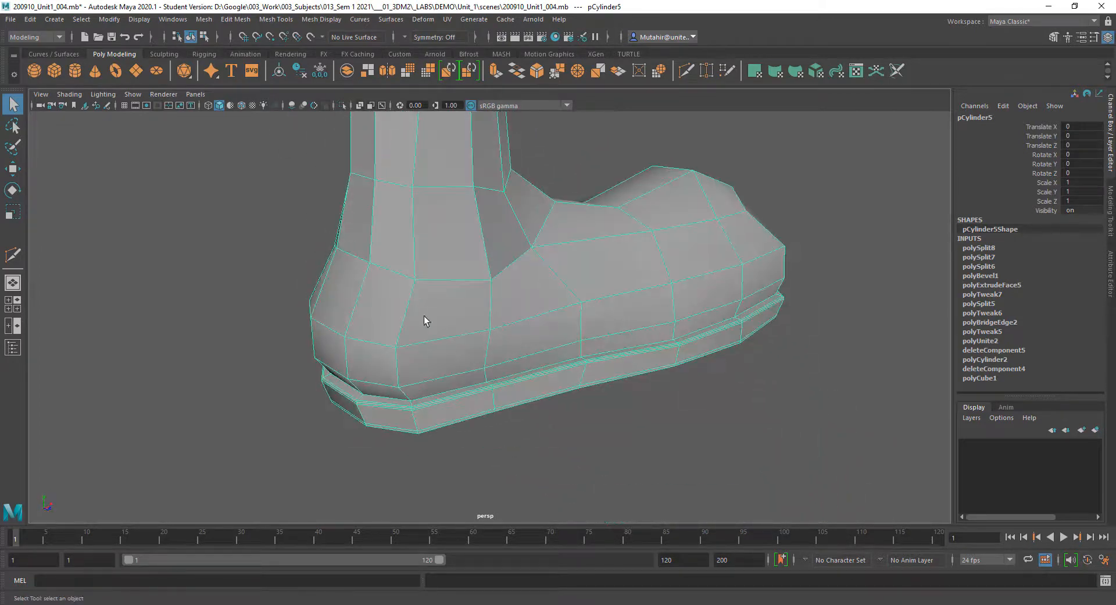
Scale the edge loop just above the sole along the foot's length.
{"action": "right_click_drag", "start_coordinate": [424, 316], "coordinate": [387, 314]}
{"action": "left_click_drag", "start_coordinate": [388, 318], "coordinate": [424, 356], "text": "alt"}
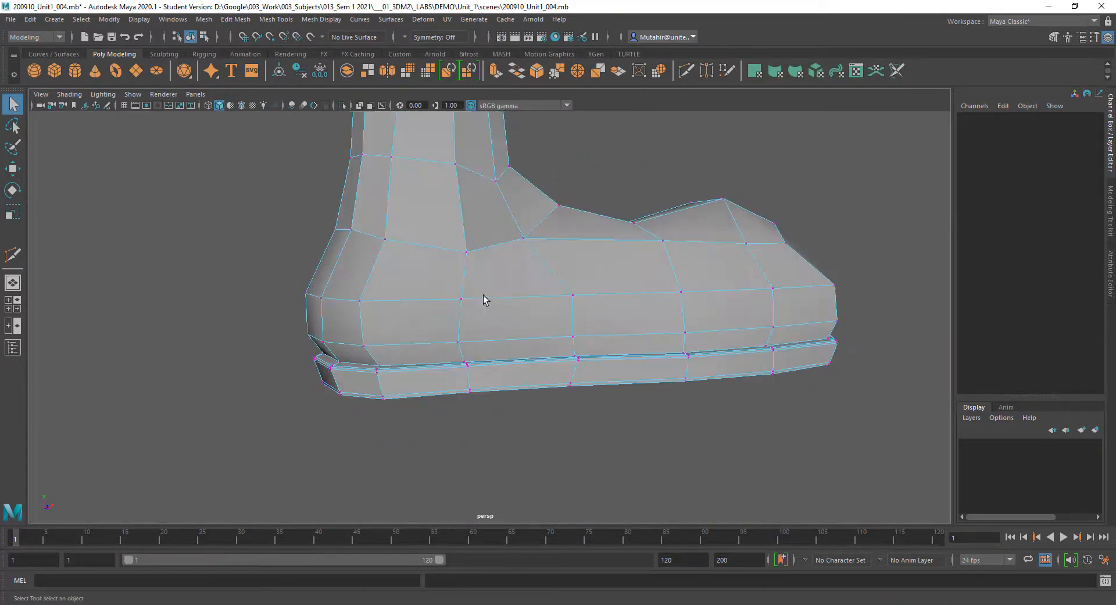
{"action": "right_click_drag", "start_coordinate": [486, 301], "coordinate": [478, 261]}
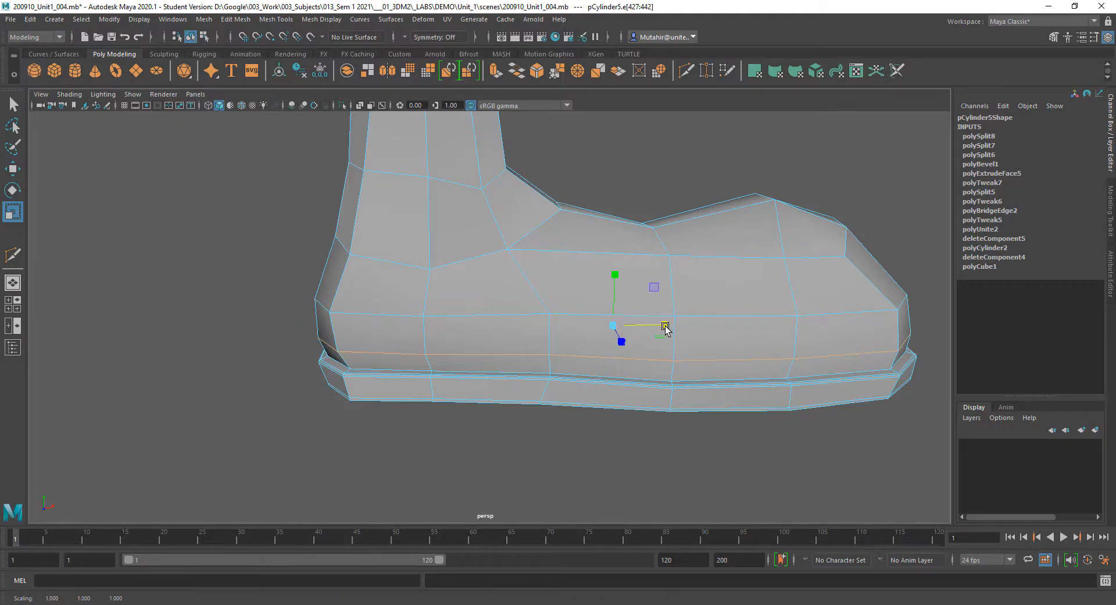
{"action": "key", "text": "q"}
Select a column of back heel faces down through the sole, check it in wireframe, and shift it slightly backward.
{"action": "left_click_drag", "start_coordinate": [606, 285], "coordinate": [558, 355], "text": "alt"}
{"action": "mouse_move", "coordinate": [511, 353]}
{"action": "right_mouse_down"}
{"action": "mouse_move", "coordinate": [517, 309]}
{"action": "mouse_move", "coordinate": [510, 341]}
{"action": "right_mouse_up"}
{"action": "left_click_drag", "start_coordinate": [490, 364], "coordinate": [511, 314], "text": "alt"}
{"action": "left_click", "coordinate": [515, 291]}
{"action": "double_click", "coordinate": [510, 341], "text": "shift"}
{"action": "key", "text": "4"}
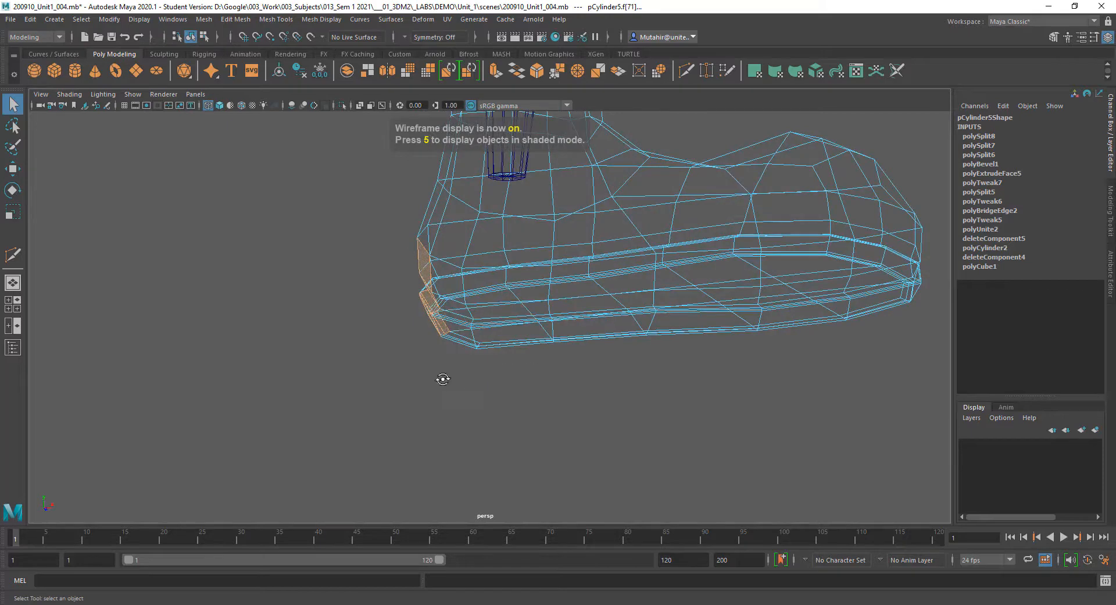
{"action": "mouse_move", "coordinate": [443, 379]}
{"action": "left_mouse_down", "text": "alt"}
{"action": "mouse_move", "coordinate": [485, 305]}
{"action": "mouse_move", "coordinate": [511, 369]}
{"action": "left_mouse_up", "text": "alt"}
{"action": "key", "text": "5"}
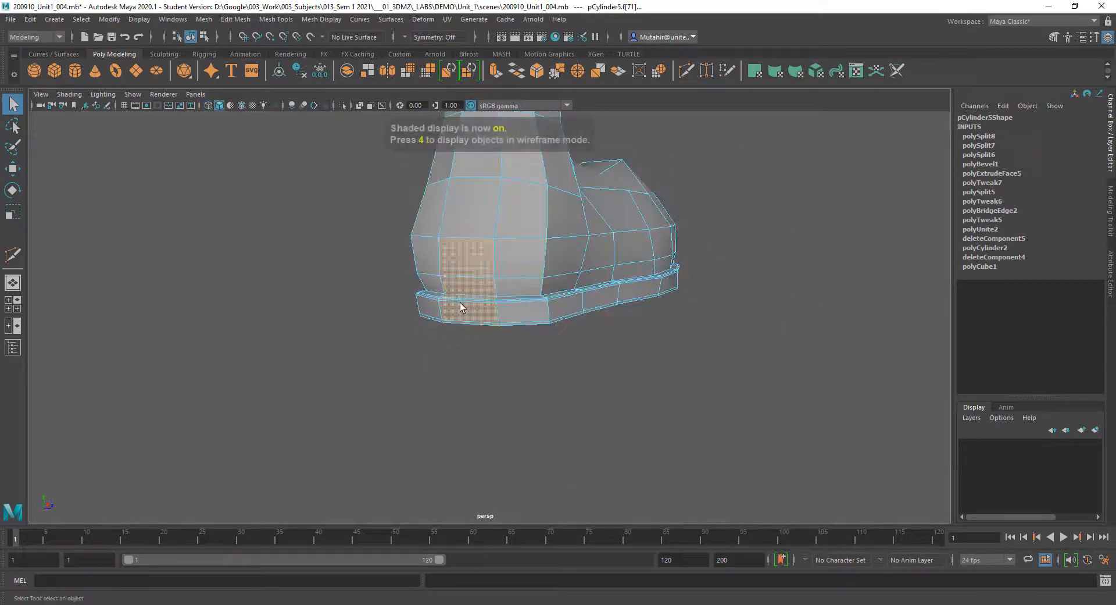
{"action": "mouse_move", "coordinate": [461, 306]}
{"action": "left_mouse_down", "text": "alt"}
{"action": "mouse_move", "coordinate": [525, 357]}
{"action": "mouse_move", "coordinate": [498, 291]}
{"action": "left_mouse_up", "text": "alt"}
{"action": "key", "text": "w"}
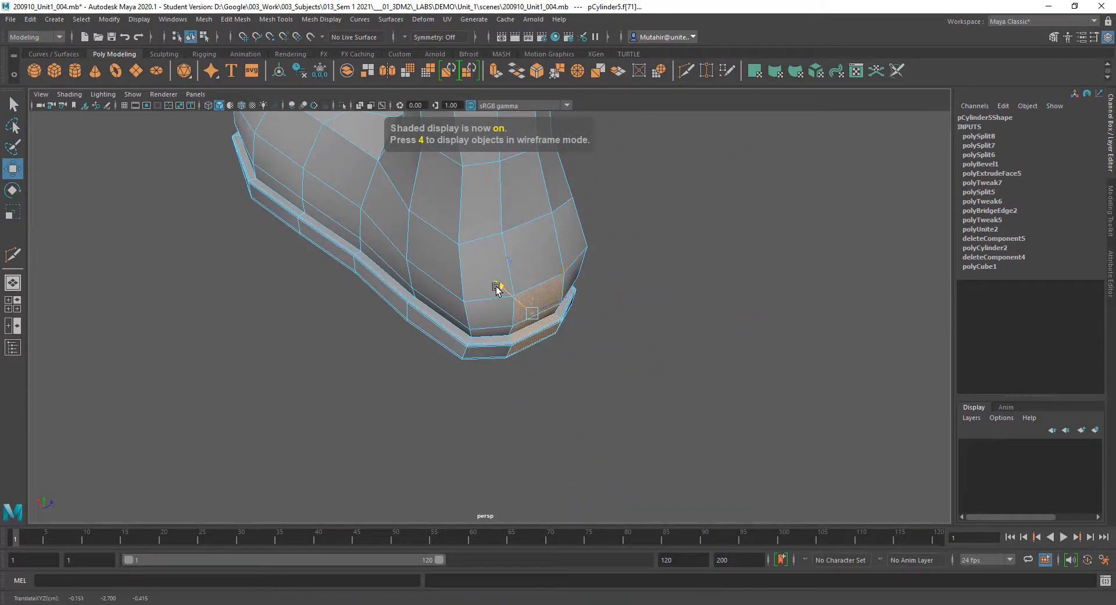
{"action": "key", "text": "e"}
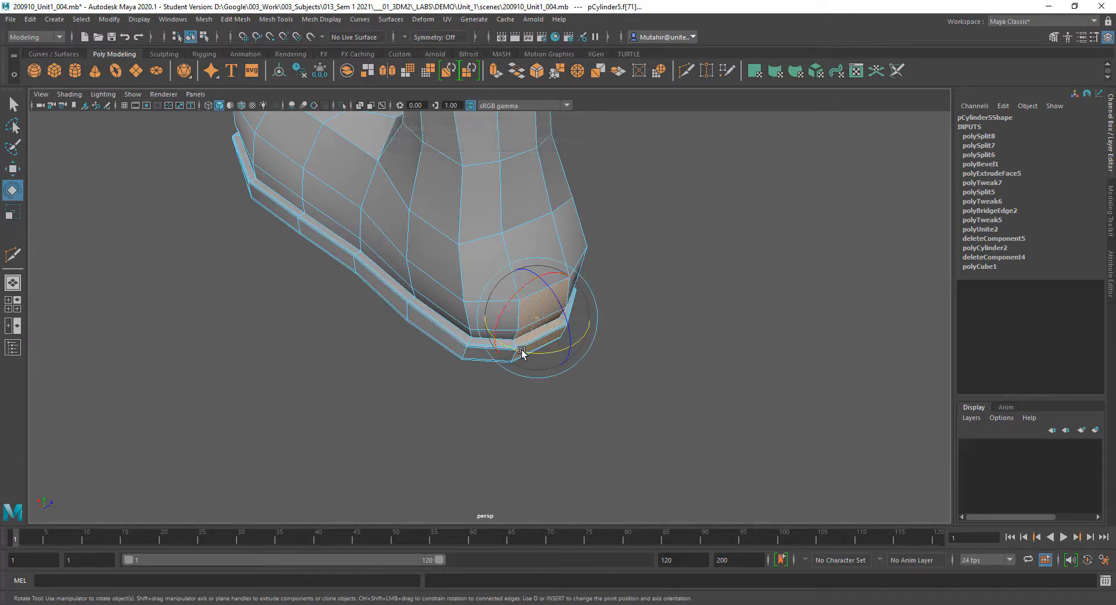
Readjust the selected heel faces' position along the foot's length and check the boot's side profile.
{"action": "key", "text": "q"}
{"action": "mouse_move", "coordinate": [522, 352]}
{"action": "left_mouse_down", "text": "alt"}
{"action": "mouse_move", "coordinate": [512, 356]}
{"action": "mouse_move", "coordinate": [525, 361]}
{"action": "left_mouse_up", "text": "alt"}
{"action": "key", "text": "w"}
{"action": "mouse_move", "coordinate": [496, 306]}
{"action": "left_mouse_down"}
{"action": "mouse_move", "coordinate": [443, 356]}
{"action": "mouse_move", "coordinate": [474, 289]}
{"action": "mouse_move", "coordinate": [496, 381]}
{"action": "mouse_move", "coordinate": [495, 271]}
{"action": "mouse_move", "coordinate": [498, 368]}
{"action": "mouse_move", "coordinate": [546, 145]}
{"action": "mouse_move", "coordinate": [564, 428]}
{"action": "mouse_move", "coordinate": [486, 315]}
{"action": "left_mouse_up"}
{"action": "middle_click_drag", "start_coordinate": [486, 315], "coordinate": [478, 301], "text": "alt"}
{"action": "key", "text": "q"}
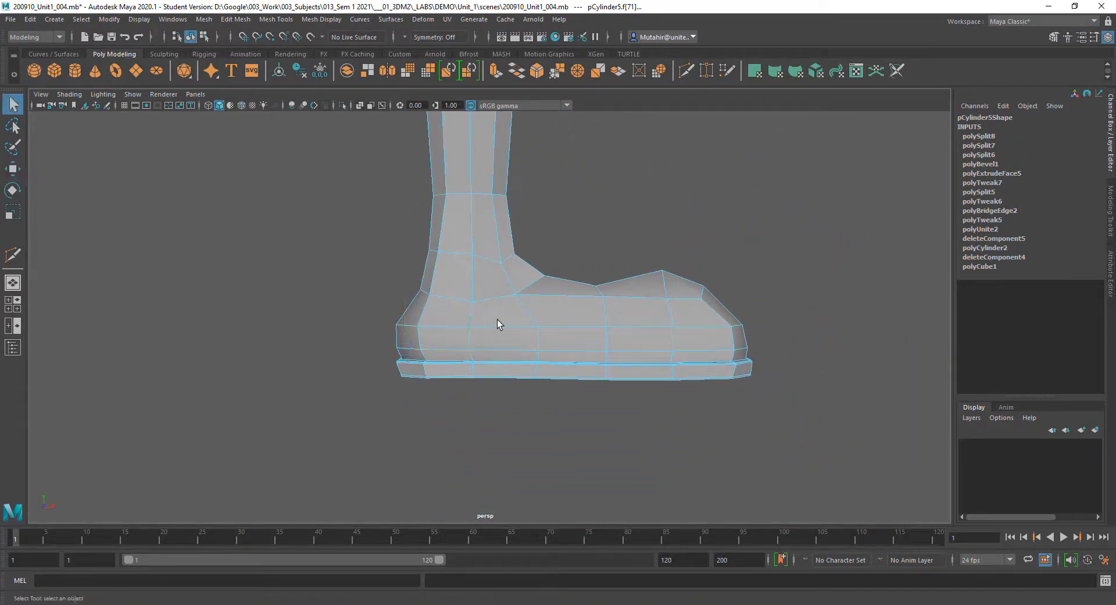
Select the faces at the back of the heel and sole and move them forward toward the toe.
{"action": "right_click_drag", "start_coordinate": [504, 312], "coordinate": [504, 321]}
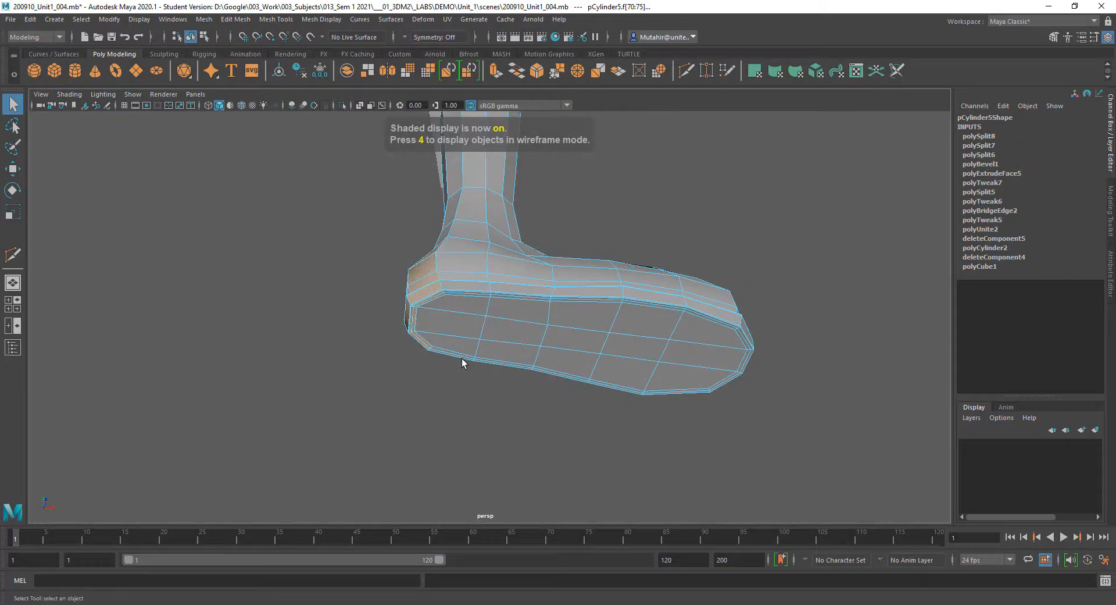
{"action": "key", "text": "w"}
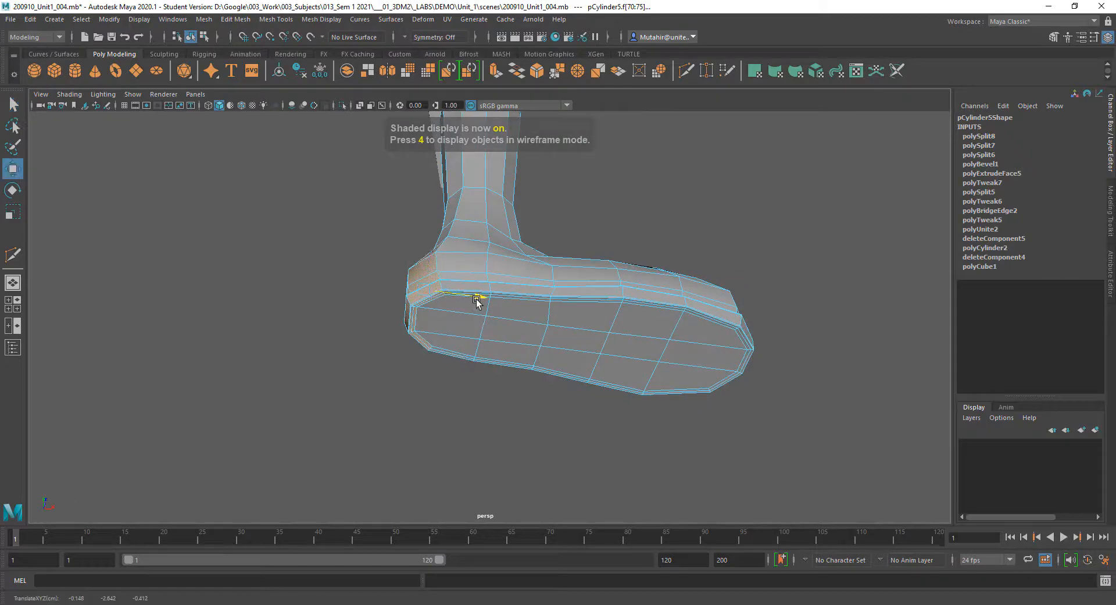
{"action": "left_click_drag", "start_coordinate": [482, 299], "coordinate": [486, 300]}
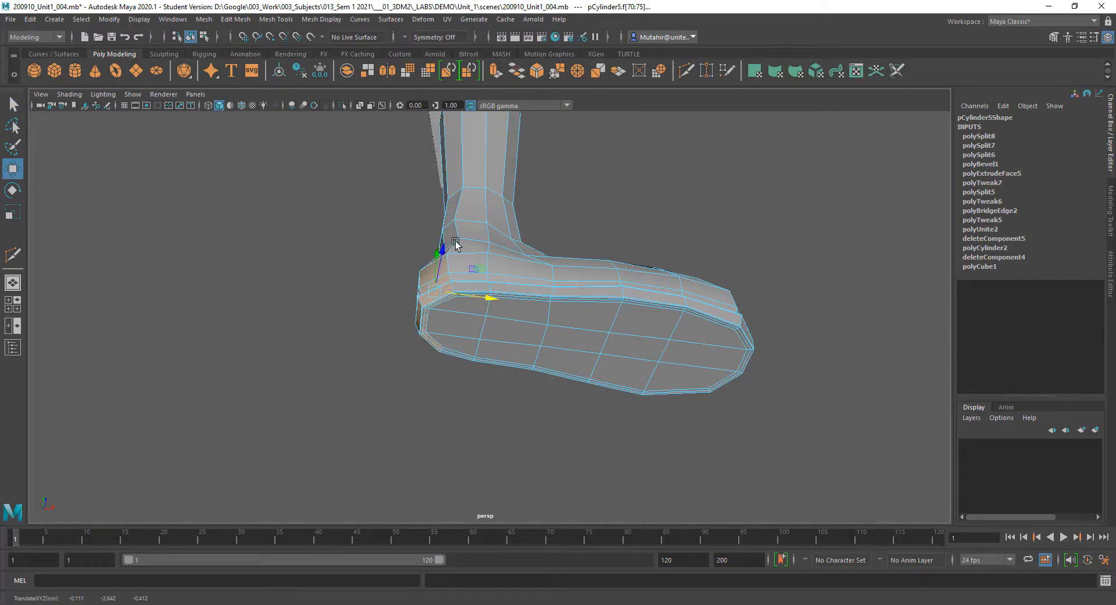
{"action": "left_click_drag", "start_coordinate": [456, 244], "coordinate": [444, 324], "text": "alt"}
{"action": "key", "text": "q"}
Select the protruding vertices on the side of the boot below the ankle and move them inward.
{"action": "right_click_drag", "start_coordinate": [448, 300], "coordinate": [453, 285]}
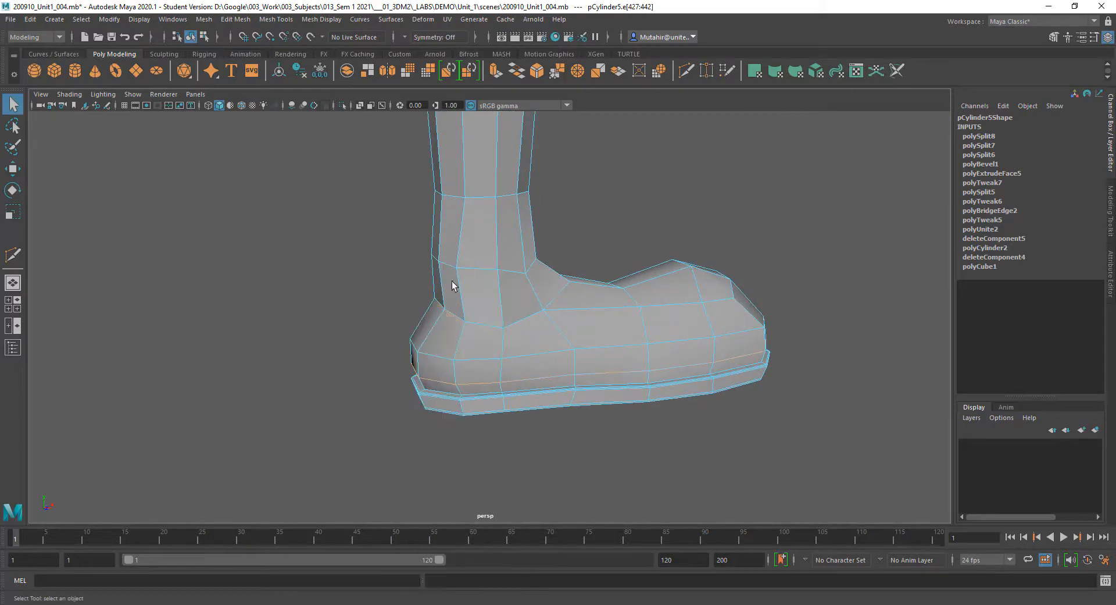
{"action": "left_click_drag", "start_coordinate": [453, 317], "coordinate": [593, 344], "text": "alt"}
{"action": "right_click_drag", "start_coordinate": [593, 343], "coordinate": [567, 344]}
{"action": "left_click_drag", "start_coordinate": [620, 288], "coordinate": [649, 364]}
{"action": "key", "text": "w"}
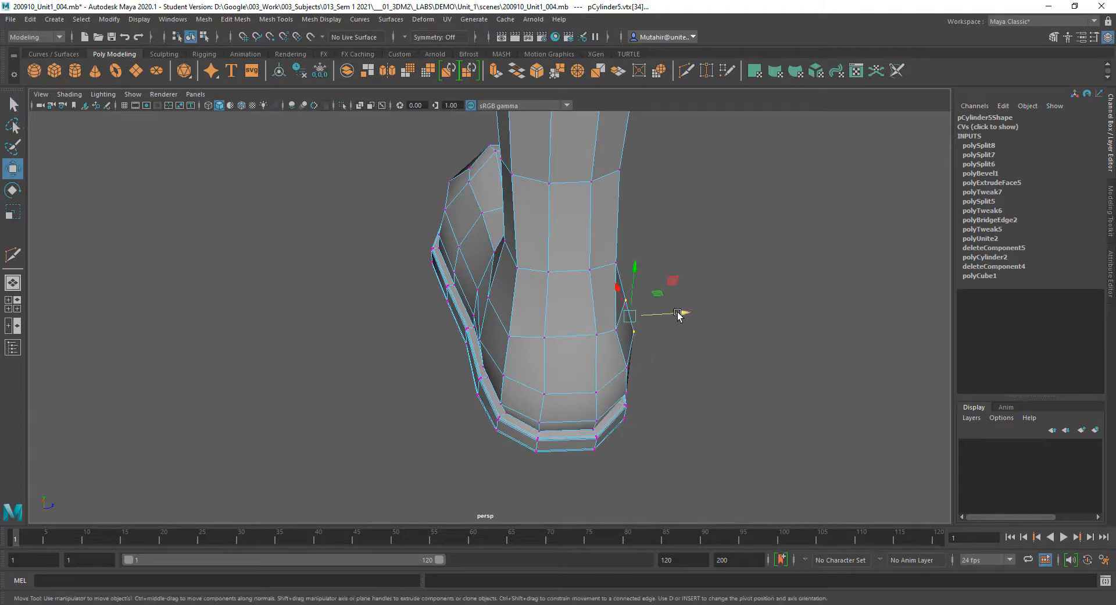
{"action": "left_click_drag", "start_coordinate": [679, 316], "coordinate": [640, 324]}
{"action": "key", "text": "q"}
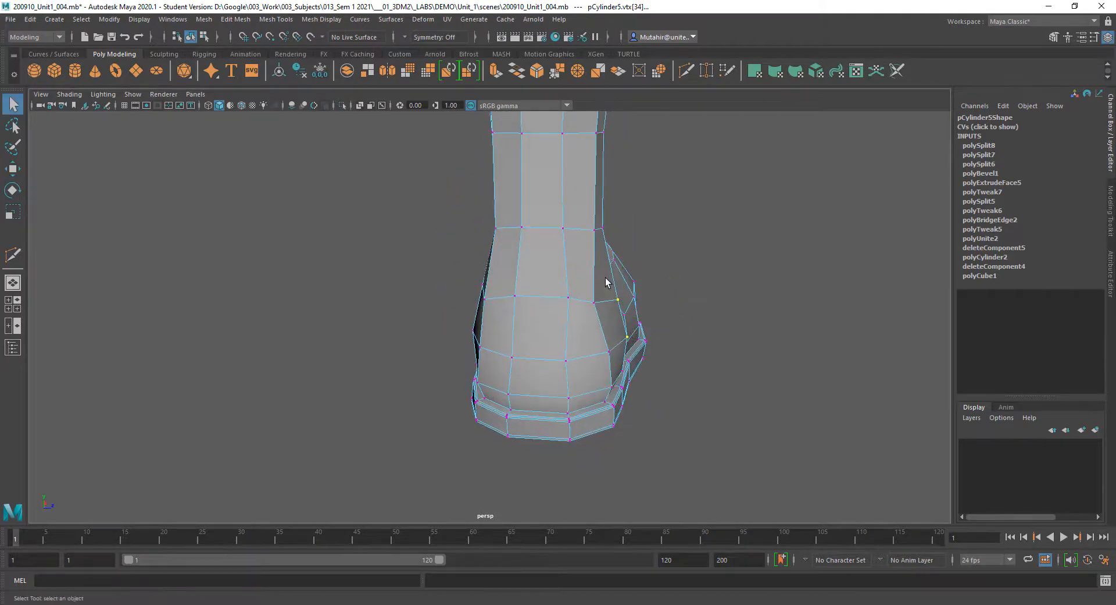
{"action": "key", "text": "w"}
{"action": "key", "text": "q"}
Examine the smoothed boot's heel, side and toe for overall shape.
{"action": "left_click_drag", "start_coordinate": [656, 424], "coordinate": [592, 332], "text": "alt"}
{"action": "key", "text": "3"}
{"action": "middle_click_drag", "start_coordinate": [592, 332], "coordinate": [651, 370], "text": "alt"}
{"action": "left_click_drag", "start_coordinate": [651, 369], "coordinate": [635, 376], "text": "alt"}
{"action": "middle_click_drag", "start_coordinate": [635, 376], "coordinate": [464, 205], "text": "alt"}
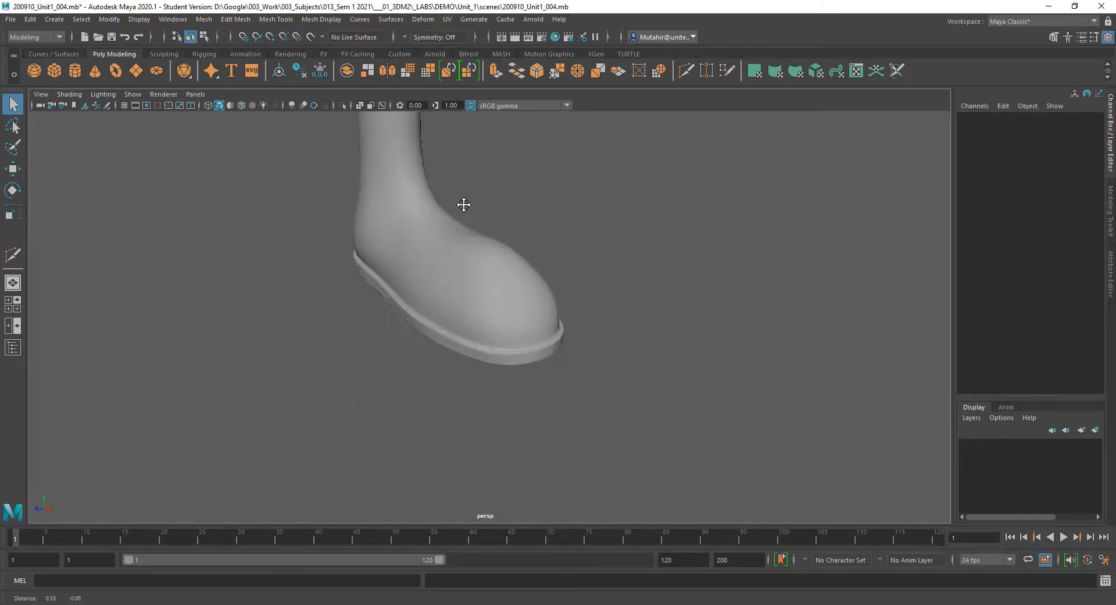
Extrude the ring of faces around the boot's upper end outward to form a thicker cuff.
{"action": "right_click_drag", "start_coordinate": [511, 262], "coordinate": [514, 272]}
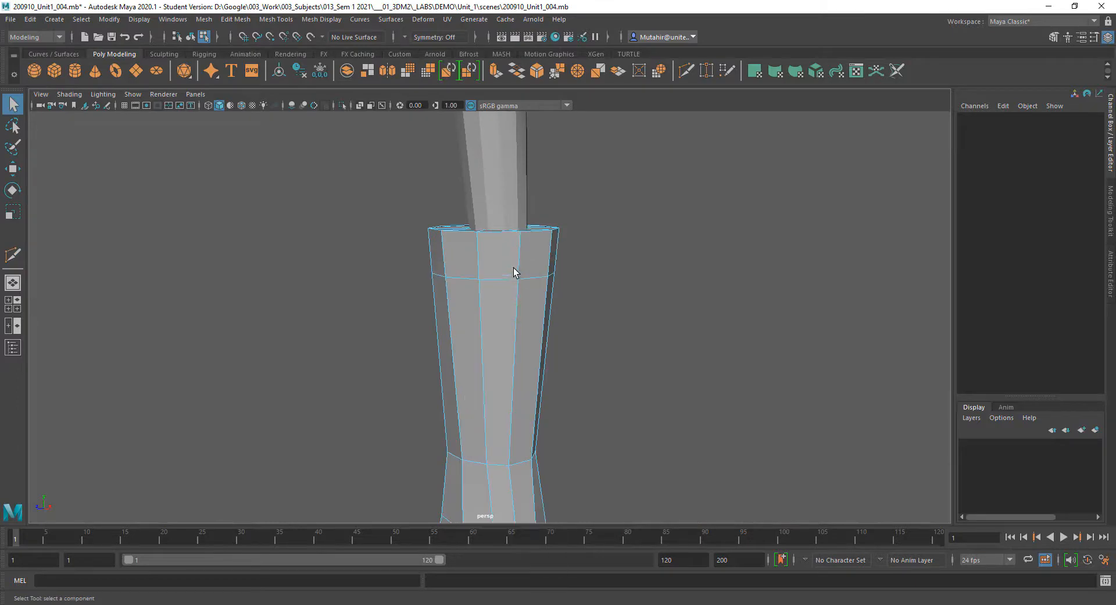
{"action": "left_click", "coordinate": [514, 271]}
{"action": "double_click", "coordinate": [517, 270], "text": "shift"}
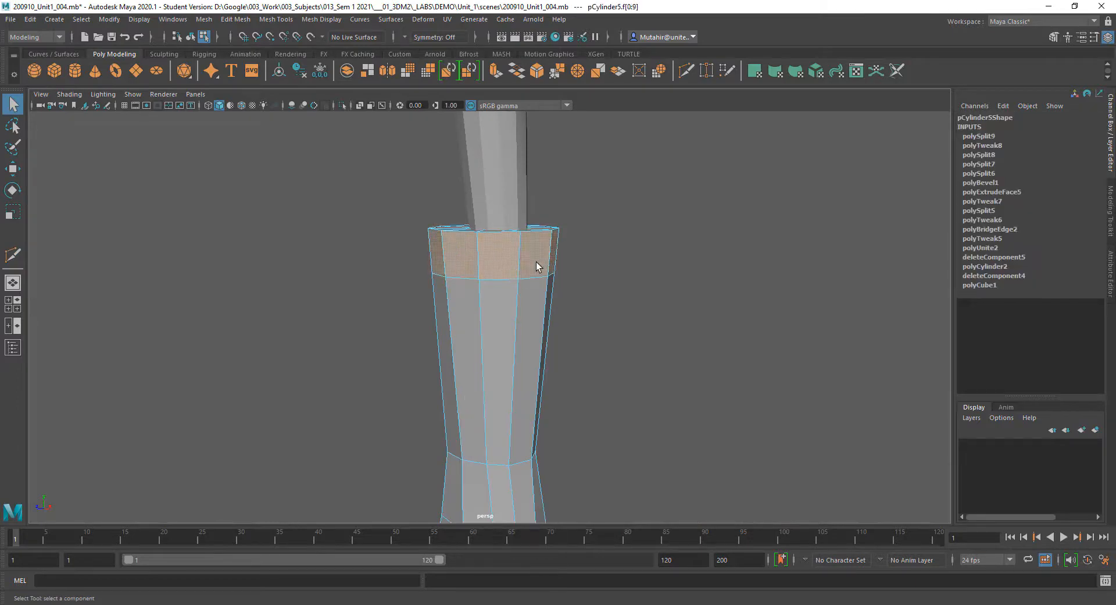
{"action": "left_click_drag", "start_coordinate": [516, 271], "coordinate": [534, 280], "text": "alt"}
{"action": "middle_click_drag", "start_coordinate": [533, 280], "coordinate": [554, 259], "text": "alt"}
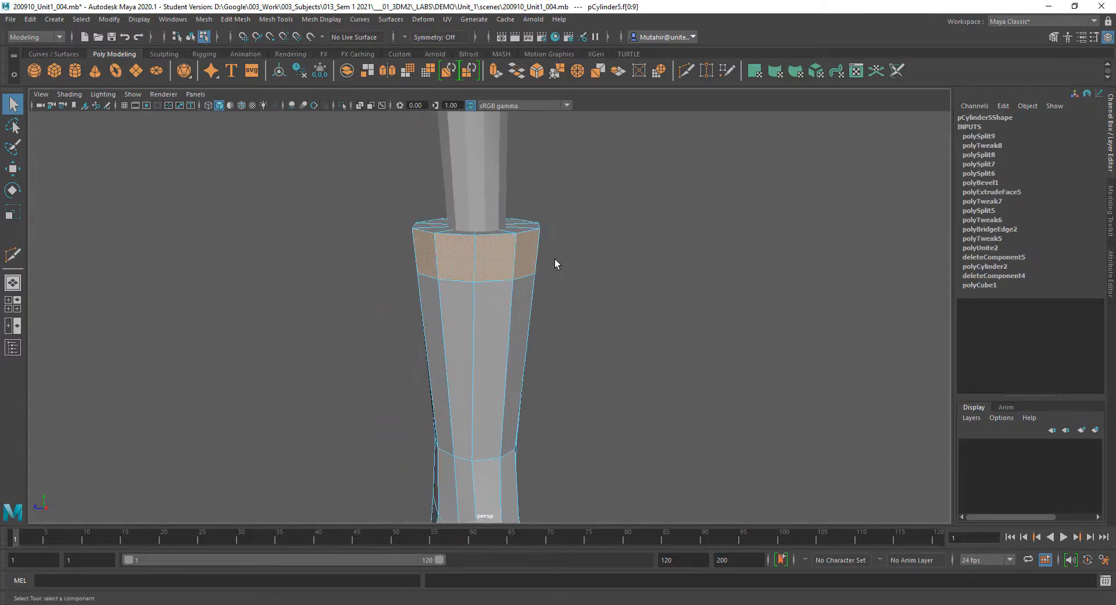
{"action": "key", "text": "ctrl+e"}
{"action": "left_click_drag", "start_coordinate": [590, 153], "coordinate": [608, 153]}
{"action": "left_click_drag", "start_coordinate": [523, 337], "coordinate": [546, 314], "text": "alt"}
Select the vertices along the cuff's lower edge and scale them vertically to flatten its underside.
{"action": "key", "text": "q"}
{"action": "right_click_drag", "start_coordinate": [526, 265], "coordinate": [490, 265]}
{"action": "mouse_move", "coordinate": [500, 274]}
{"action": "left_mouse_down", "text": "alt"}
{"action": "mouse_move", "coordinate": [505, 289]}
{"action": "mouse_move", "coordinate": [464, 288]}
{"action": "mouse_move", "coordinate": [693, 320]}
{"action": "mouse_move", "coordinate": [603, 326]}
{"action": "mouse_move", "coordinate": [615, 328]}
{"action": "mouse_move", "coordinate": [591, 287]}
{"action": "left_mouse_up", "text": "alt"}
{"action": "key", "text": "4"}
{"action": "key", "text": "5"}
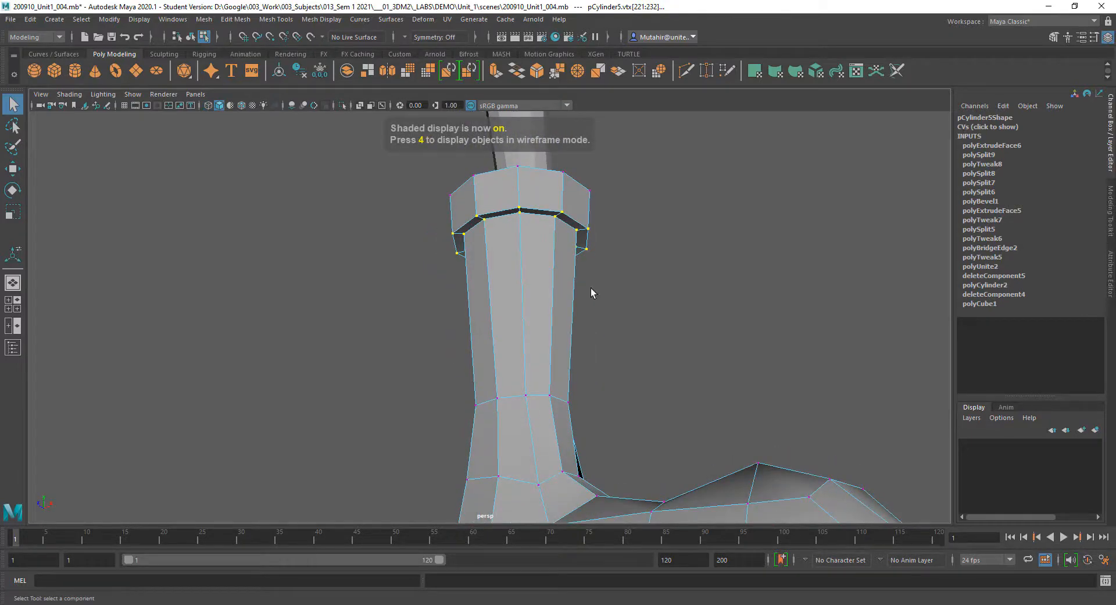
{"action": "key", "text": "r"}
{"action": "left_click_drag", "start_coordinate": [520, 195], "coordinate": [524, 354]}
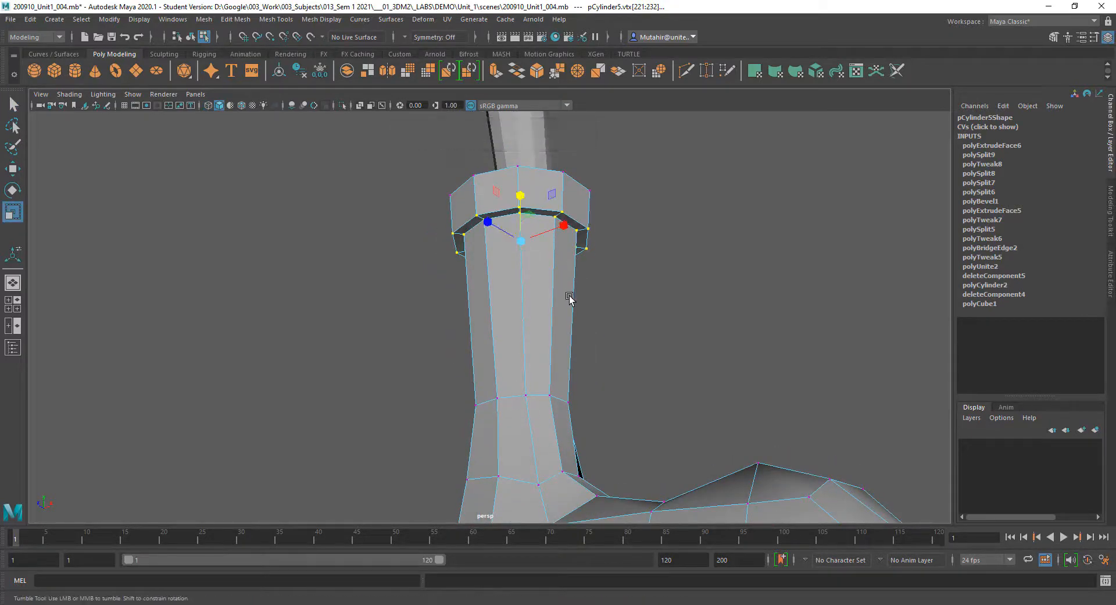
{"action": "left_click_drag", "start_coordinate": [570, 300], "coordinate": [561, 318], "text": "alt"}
{"action": "key", "text": "q"}
Select the inner edge loop on the cuff's top face and scale it inward horizontally around the leg.
{"action": "left_click_drag", "start_coordinate": [576, 332], "coordinate": [511, 296], "text": "alt"}
{"action": "scroll", "coordinate": [512, 296], "scroll_direction": "up", "scroll_amount": 5}
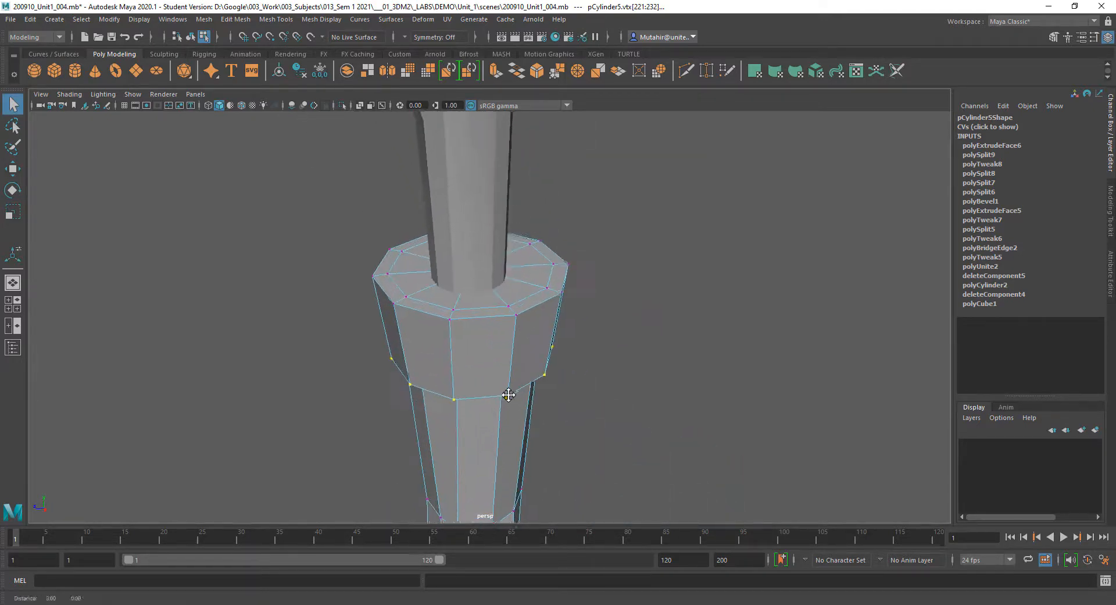
{"action": "scroll", "coordinate": [558, 237], "scroll_direction": "up", "scroll_amount": 3}
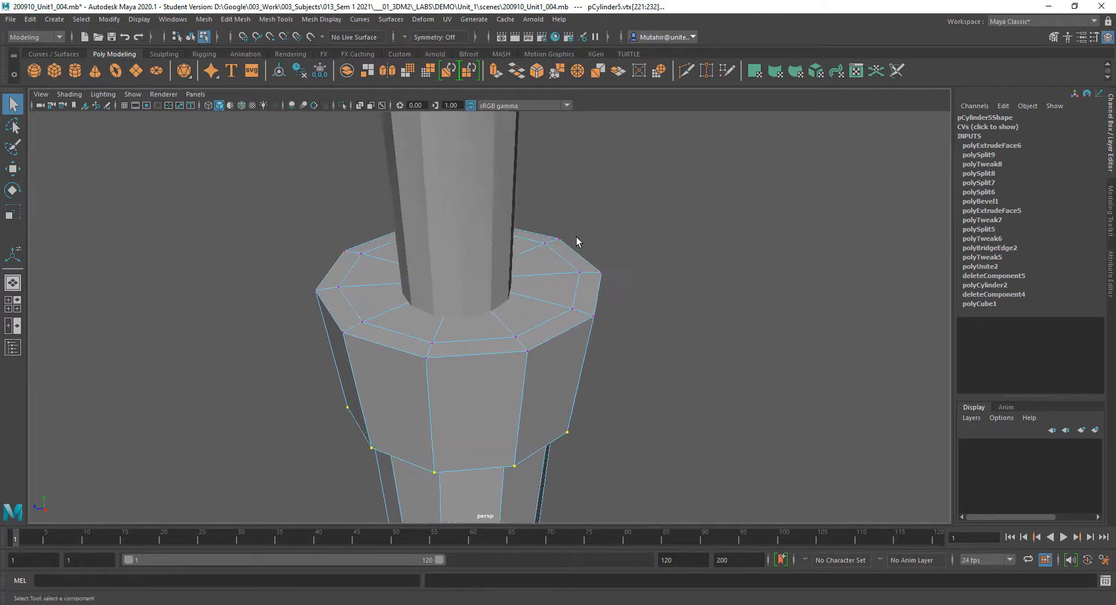
{"action": "right_click", "coordinate": [552, 274]}
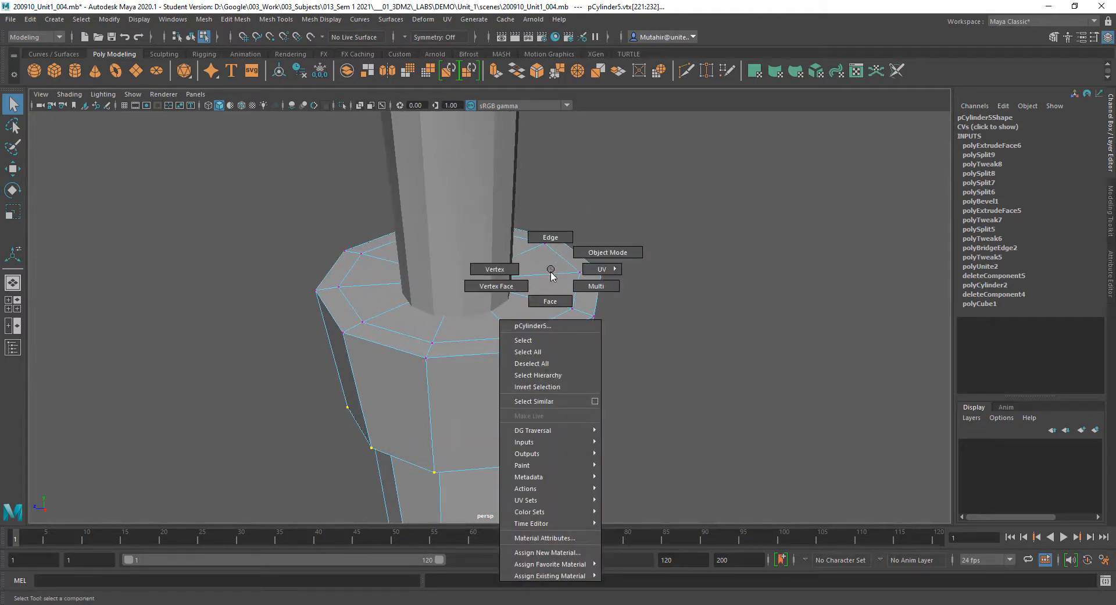
{"action": "right_click_drag", "start_coordinate": [551, 273], "coordinate": [551, 237]}
{"action": "double_click", "coordinate": [563, 258]}
{"action": "key", "text": "r"}
{"action": "left_click_drag", "start_coordinate": [461, 232], "coordinate": [398, 291], "text": "ctrl"}
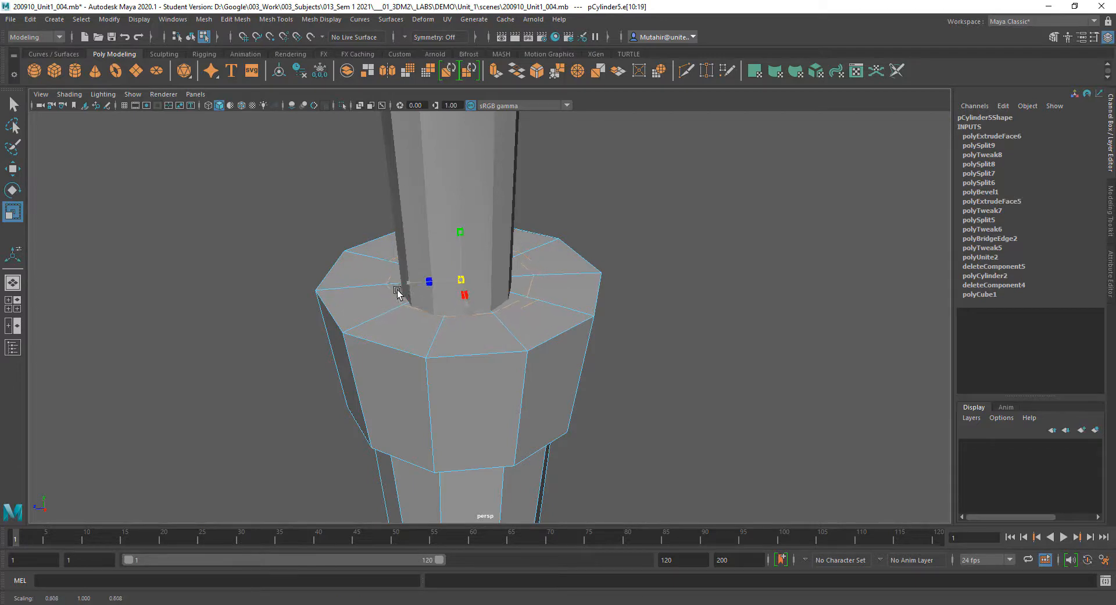
Select all the vertices of the boot's cuff and adjust their height along the leg.
{"action": "right_click_drag", "start_coordinate": [471, 396], "coordinate": [528, 195], "text": "alt"}
{"action": "middle_click_drag", "start_coordinate": [528, 195], "coordinate": [544, 96], "text": "alt"}
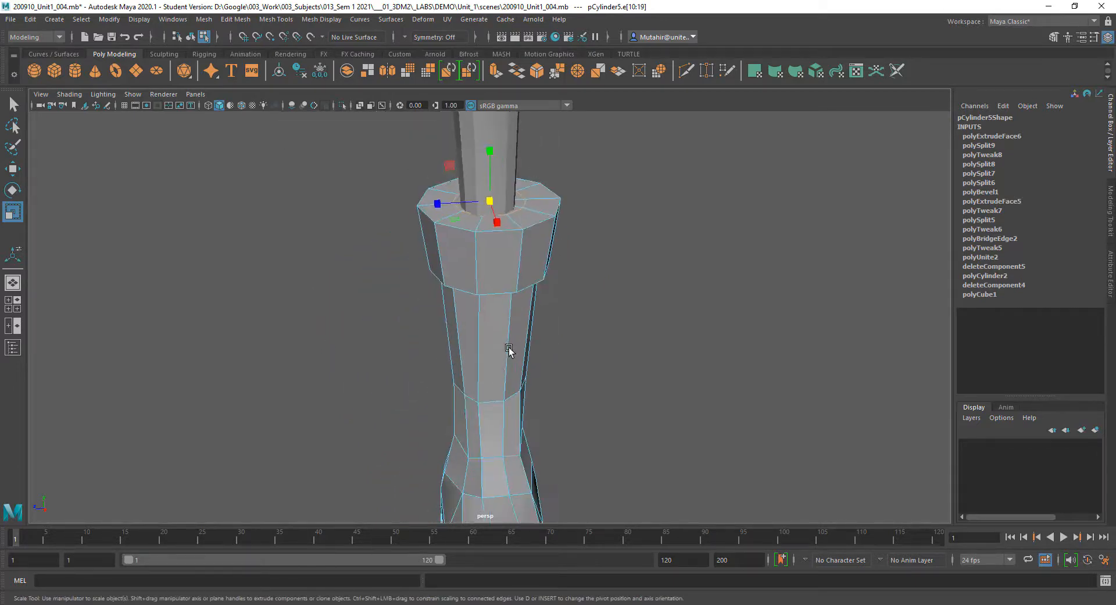
{"action": "left_click_drag", "start_coordinate": [508, 329], "coordinate": [500, 264], "text": "alt"}
{"action": "right_click_drag", "start_coordinate": [500, 264], "coordinate": [516, 172], "text": "alt"}
{"action": "key", "text": "q"}
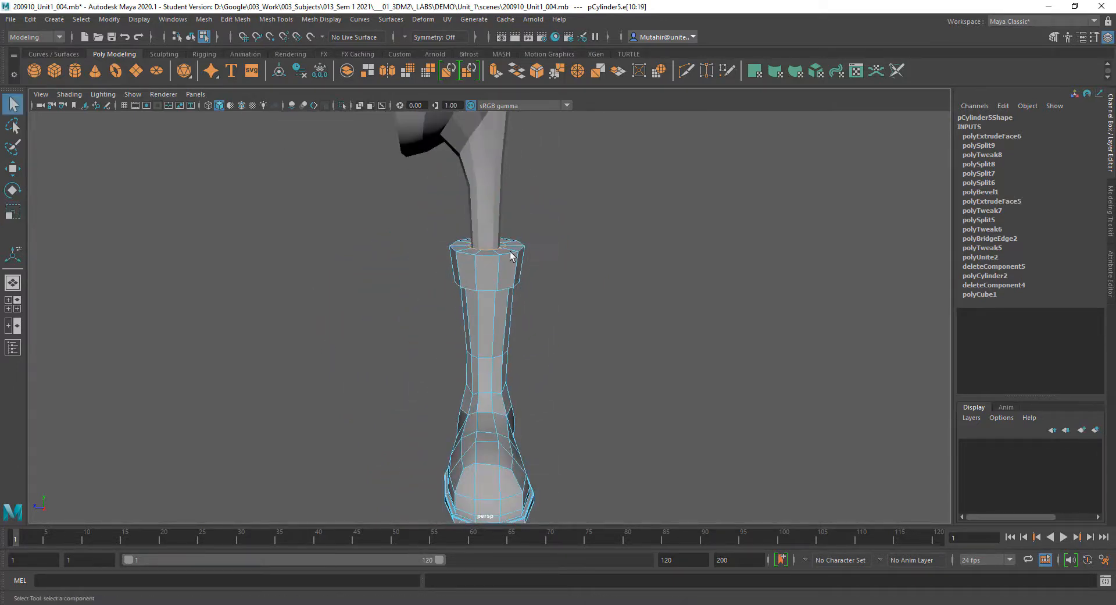
{"action": "mouse_move", "coordinate": [512, 162]}
{"action": "left_mouse_down"}
{"action": "mouse_move", "coordinate": [514, 187]}
{"action": "mouse_move", "coordinate": [521, 167]}
{"action": "mouse_move", "coordinate": [553, 241]}
{"action": "mouse_move", "coordinate": [638, 221]}
{"action": "mouse_move", "coordinate": [481, 244]}
{"action": "left_mouse_up"}
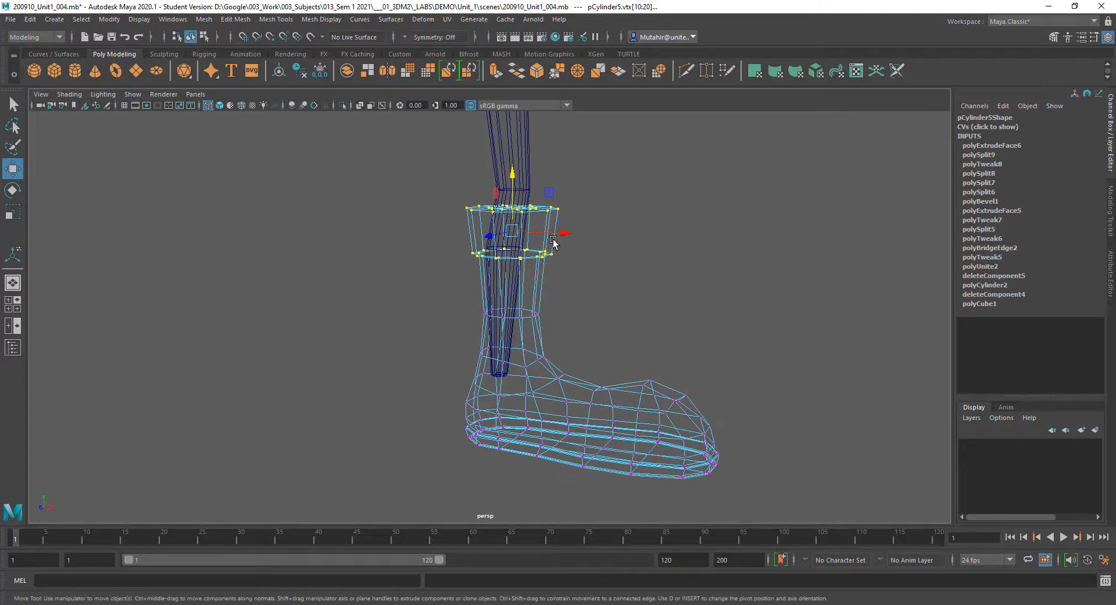
{"action": "key", "text": "5"}
Extrude the cap faces inside the cuff's opening into the boot with a thickness of -0.04.
{"action": "right_click_drag", "start_coordinate": [481, 244], "coordinate": [614, 256], "text": "alt"}
{"action": "key", "text": "q"}
{"action": "key", "text": "F11"}
{"action": "left_click_drag", "start_coordinate": [538, 262], "coordinate": [574, 270], "text": "alt"}
{"action": "key", "text": "ctrl+e"}
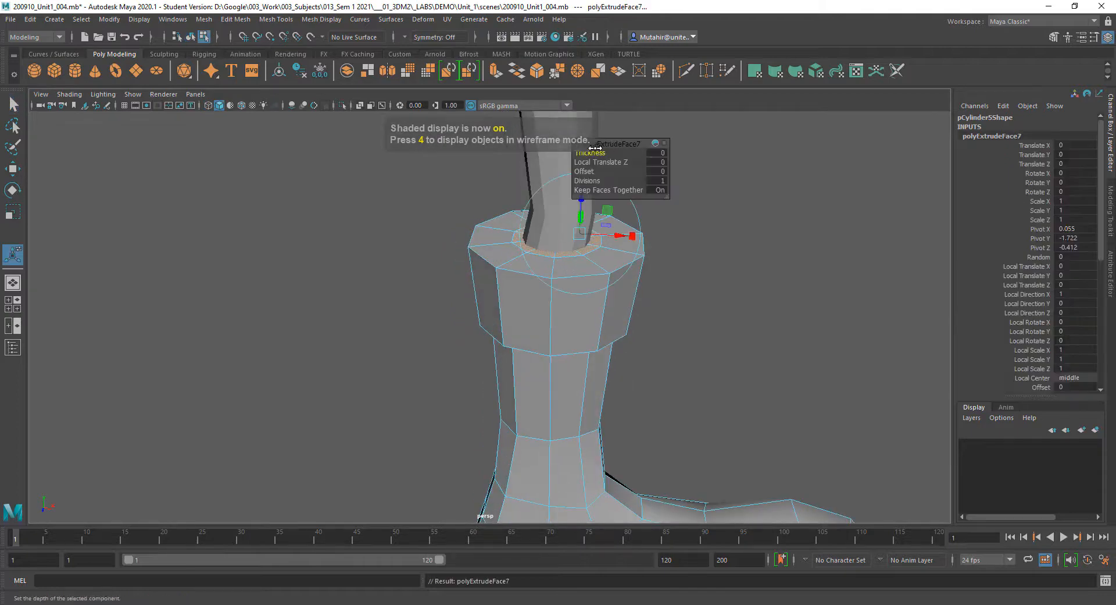
{"action": "left_click_drag", "start_coordinate": [591, 153], "coordinate": [592, 155]}
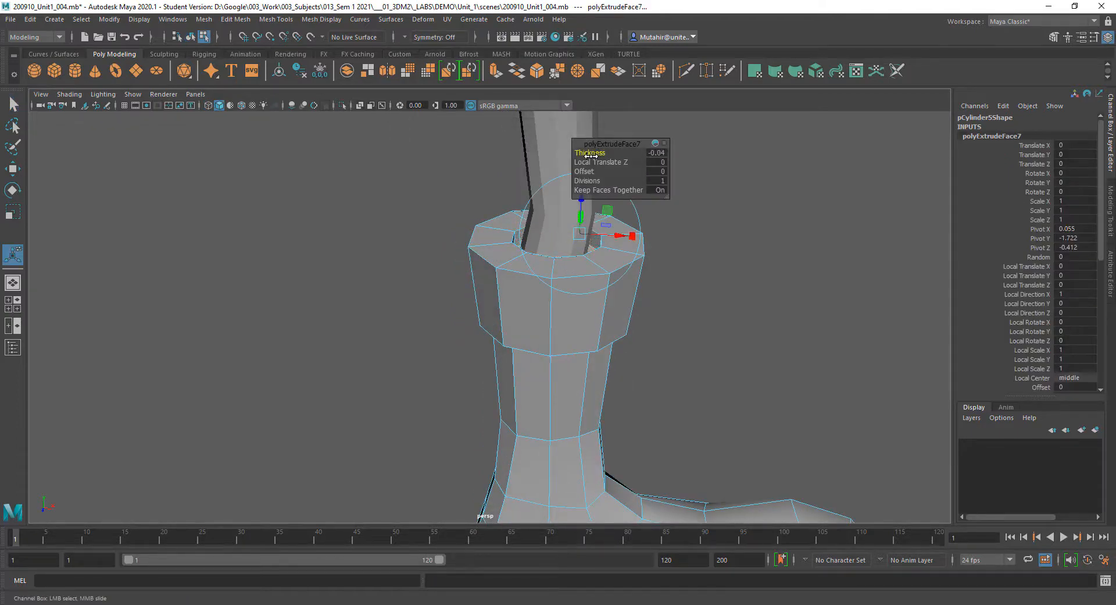
Move the extruded cap faces deeper inside the boot's opening.
{"action": "mouse_move", "coordinate": [526, 340]}
{"action": "left_mouse_down", "text": "alt"}
{"action": "mouse_move", "coordinate": [476, 349]}
{"action": "mouse_move", "coordinate": [502, 330]}
{"action": "left_mouse_up", "text": "alt"}
{"action": "key", "text": "4"}
{"action": "middle_click_drag", "start_coordinate": [500, 344], "coordinate": [504, 349], "text": "alt"}
{"action": "mouse_move", "coordinate": [503, 348]}
{"action": "left_mouse_down", "text": "alt"}
{"action": "mouse_move", "coordinate": [475, 325]}
{"action": "mouse_move", "coordinate": [474, 343]}
{"action": "mouse_move", "coordinate": [416, 361]}
{"action": "mouse_move", "coordinate": [425, 340]}
{"action": "mouse_move", "coordinate": [428, 369]}
{"action": "mouse_move", "coordinate": [466, 282]}
{"action": "mouse_move", "coordinate": [512, 319]}
{"action": "left_mouse_up", "text": "alt"}
{"action": "key", "text": "w"}
{"action": "key", "text": "5"}
{"action": "key", "text": "q"}
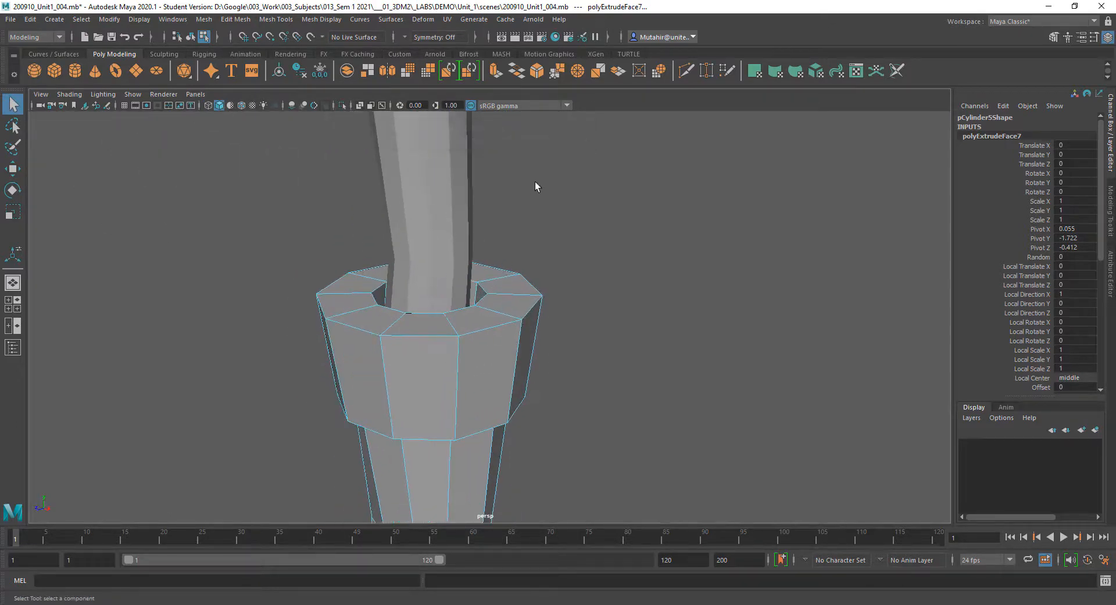
Insert an edge loop near the outer edge of the cuff's top rim and raise it slightly.
{"action": "left_click", "coordinate": [686, 71]}
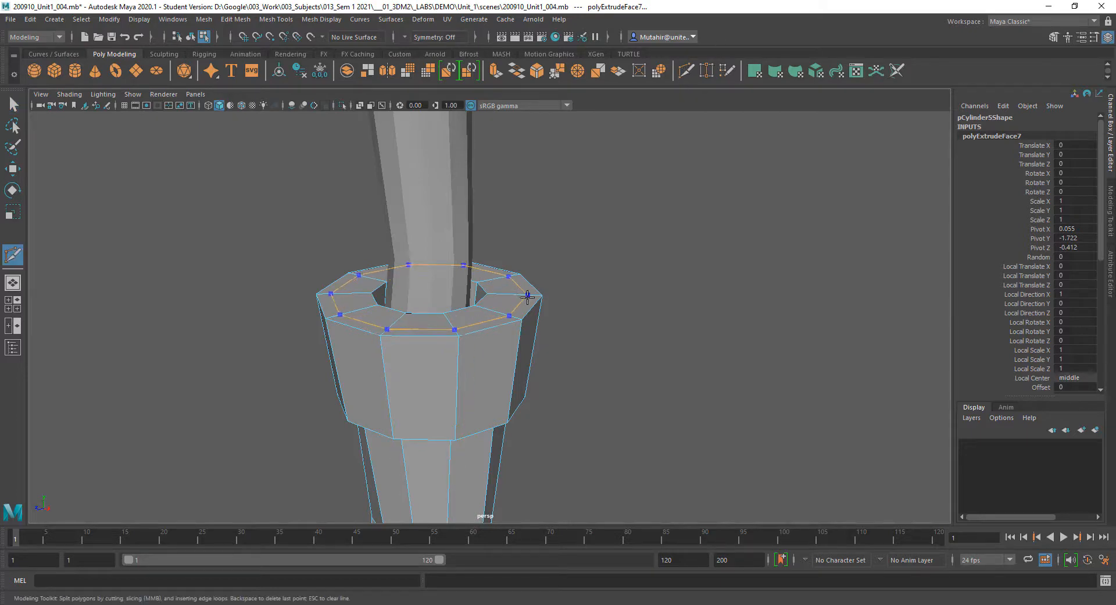
{"action": "left_click", "coordinate": [527, 296], "text": "ctrl"}
{"action": "key", "text": "q"}
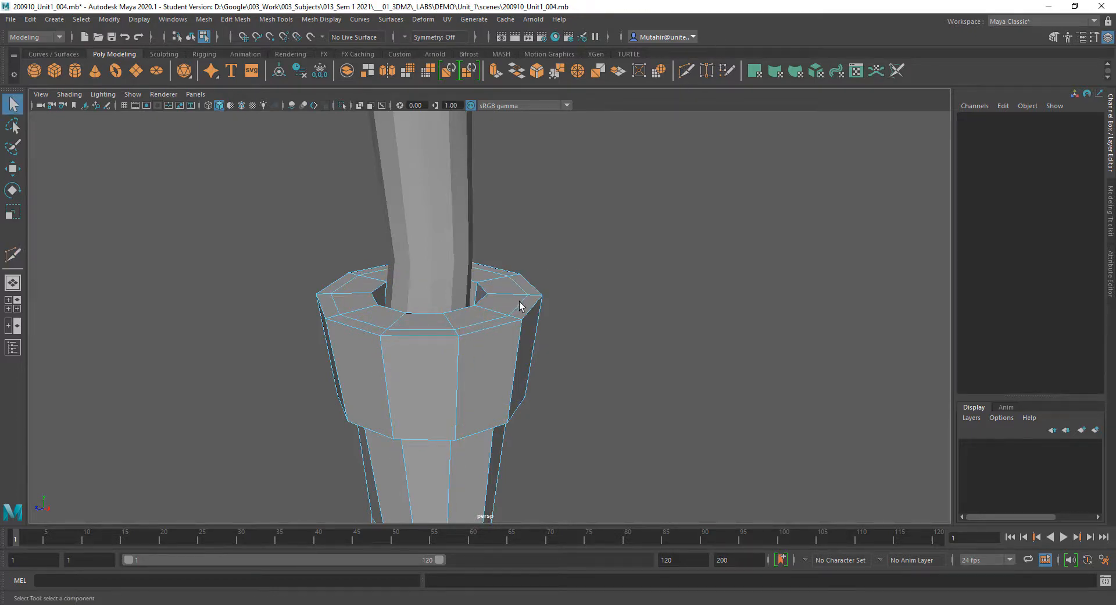
{"action": "double_click", "coordinate": [520, 301]}
{"action": "right_click_drag", "start_coordinate": [533, 300], "coordinate": [526, 312]}
{"action": "double_click", "coordinate": [520, 311]}
{"action": "key", "text": "w"}
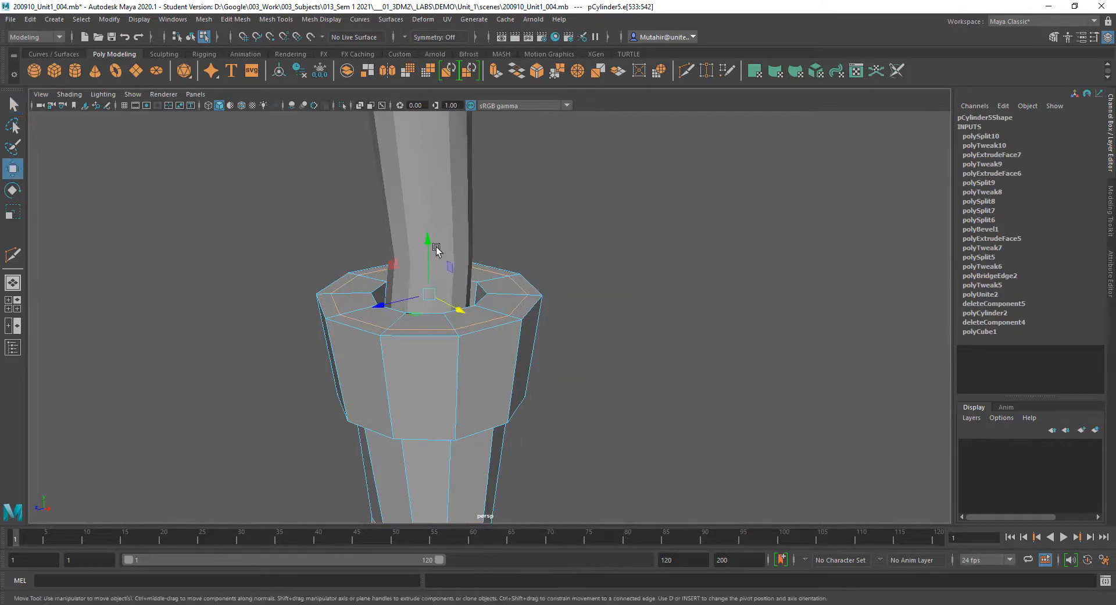
{"action": "left_click_drag", "start_coordinate": [428, 242], "coordinate": [429, 238]}
Insert another edge loop on the inner part of the cuff's top rim and raise it slightly to round the rim.
{"action": "key", "text": "q"}
{"action": "double_click", "coordinate": [417, 311]}
{"action": "left_click_drag", "start_coordinate": [419, 292], "coordinate": [416, 301], "text": "alt"}
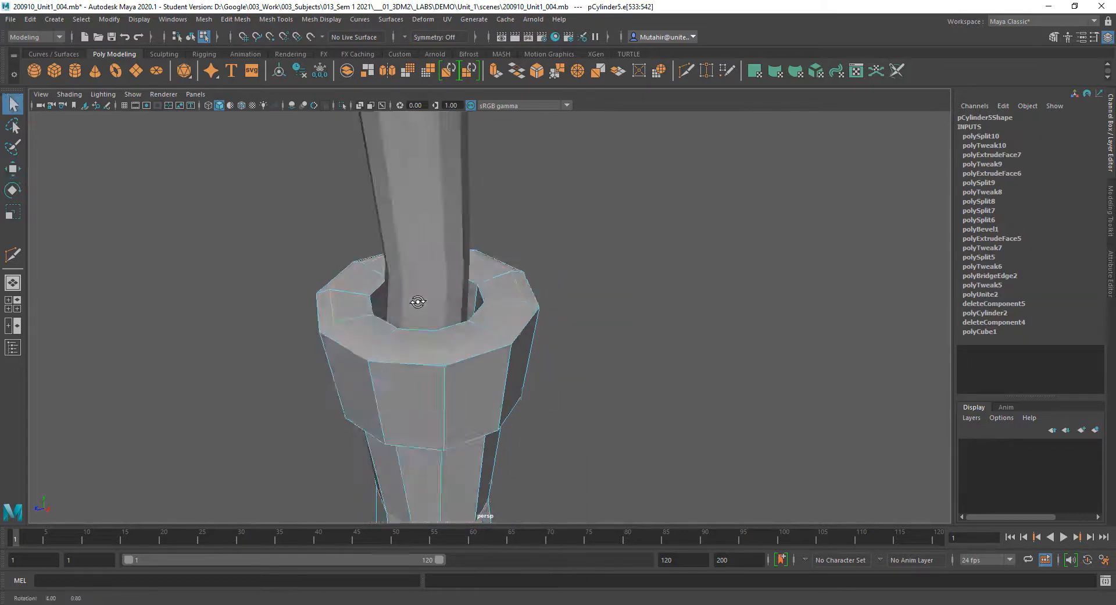
{"action": "scroll", "coordinate": [417, 302], "scroll_direction": "up", "scroll_amount": 2}
{"action": "key", "text": "y"}
{"action": "left_click", "coordinate": [509, 292], "text": "ctrl"}
{"action": "left_click_drag", "start_coordinate": [509, 294], "coordinate": [499, 307], "text": "alt"}
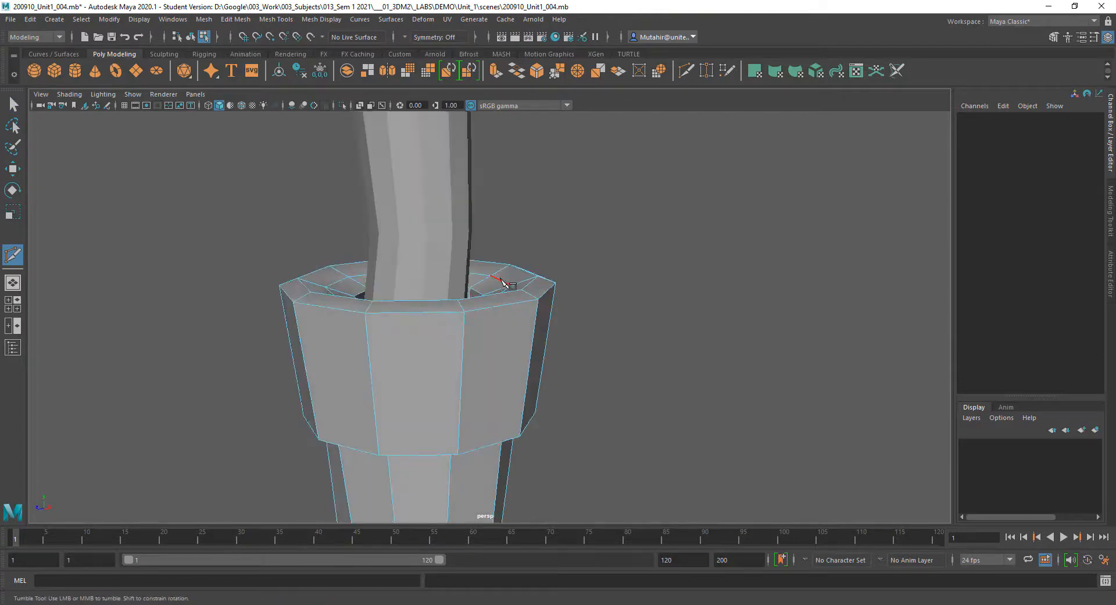
{"action": "key", "text": "q"}
{"action": "key", "text": "w"}
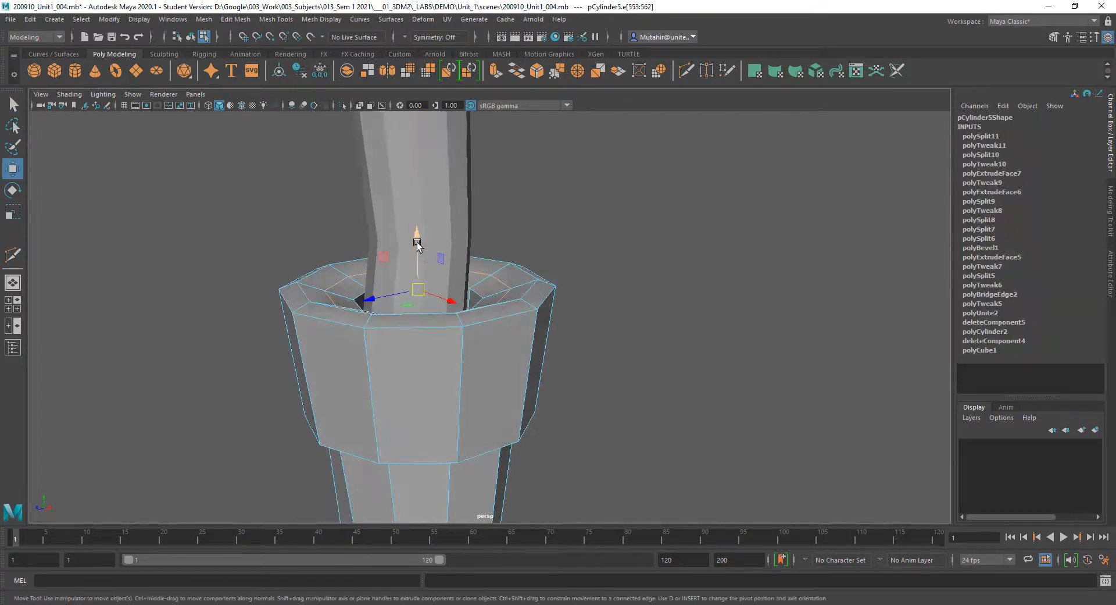
{"action": "left_click_drag", "start_coordinate": [417, 243], "coordinate": [417, 238]}
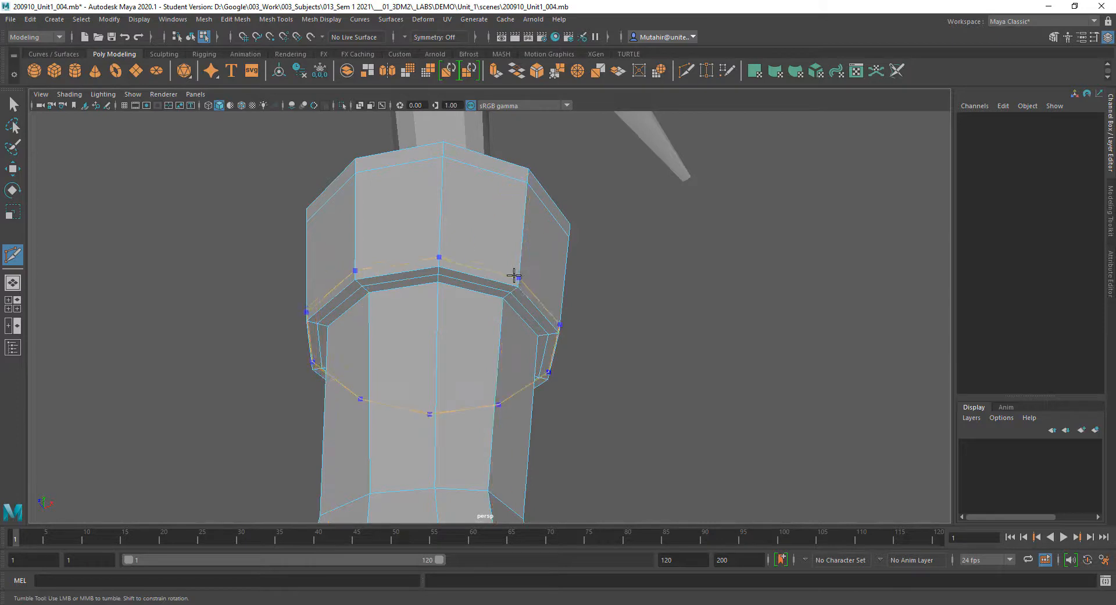
Insert supporting edge loops near the cuff's top edge, on its underside and just above its lower edge.
{"action": "left_click", "coordinate": [518, 271], "text": "ctrl"}
{"action": "left_click_drag", "start_coordinate": [537, 297], "coordinate": [521, 379], "text": "alt"}
{"action": "scroll", "coordinate": [514, 369], "scroll_direction": "down", "scroll_amount": 1}
{"action": "middle_click_drag", "start_coordinate": [509, 364], "coordinate": [526, 335], "text": "alt"}
{"action": "left_click_drag", "start_coordinate": [526, 334], "coordinate": [484, 354], "text": "alt"}
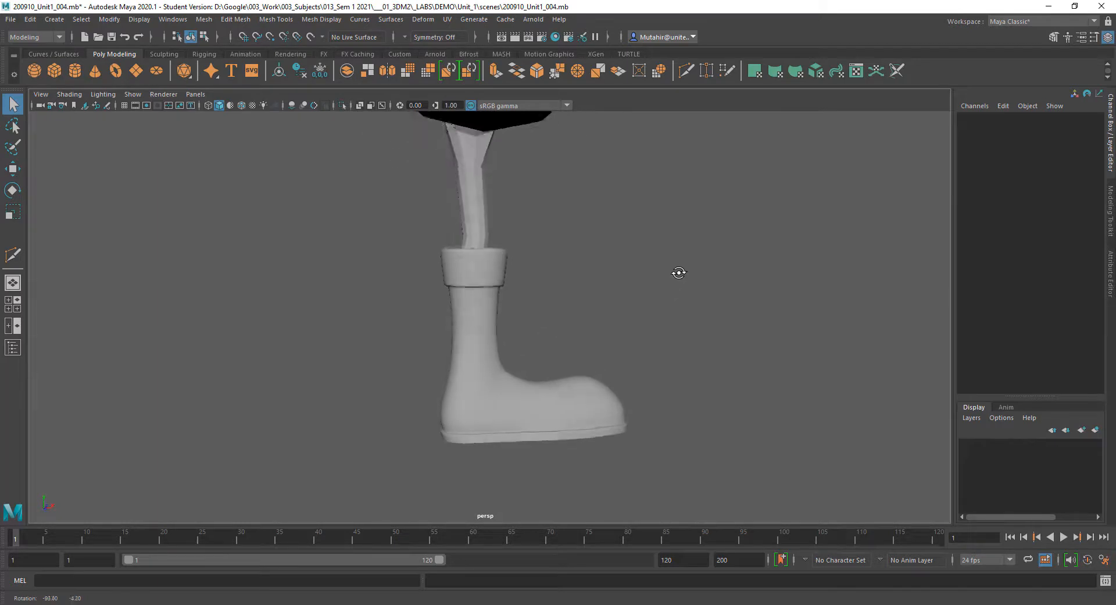
Examine the smoothed boot from the side and front, checking the outline of the toe and sole.
{"action": "left_click_drag", "start_coordinate": [679, 272], "coordinate": [524, 324], "text": "alt"}
{"action": "middle_click_drag", "start_coordinate": [518, 319], "coordinate": [527, 278], "text": "alt"}
{"action": "right_click_drag", "start_coordinate": [526, 278], "coordinate": [499, 403], "text": "alt"}
{"action": "middle_click_drag", "start_coordinate": [499, 403], "coordinate": [493, 315], "text": "alt"}
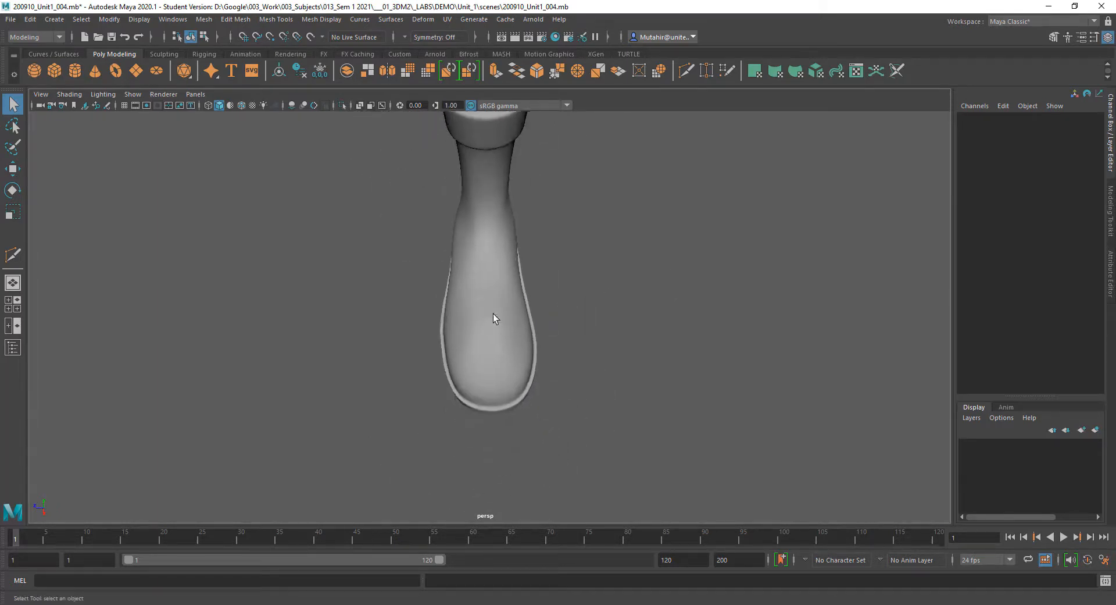
{"action": "mouse_move", "coordinate": [493, 315]}
{"action": "left_mouse_down", "text": "alt"}
{"action": "mouse_move", "coordinate": [500, 340]}
{"action": "mouse_move", "coordinate": [487, 321]}
{"action": "left_mouse_up", "text": "alt"}
{"action": "right_click_drag", "start_coordinate": [505, 280], "coordinate": [498, 314], "text": "alt"}
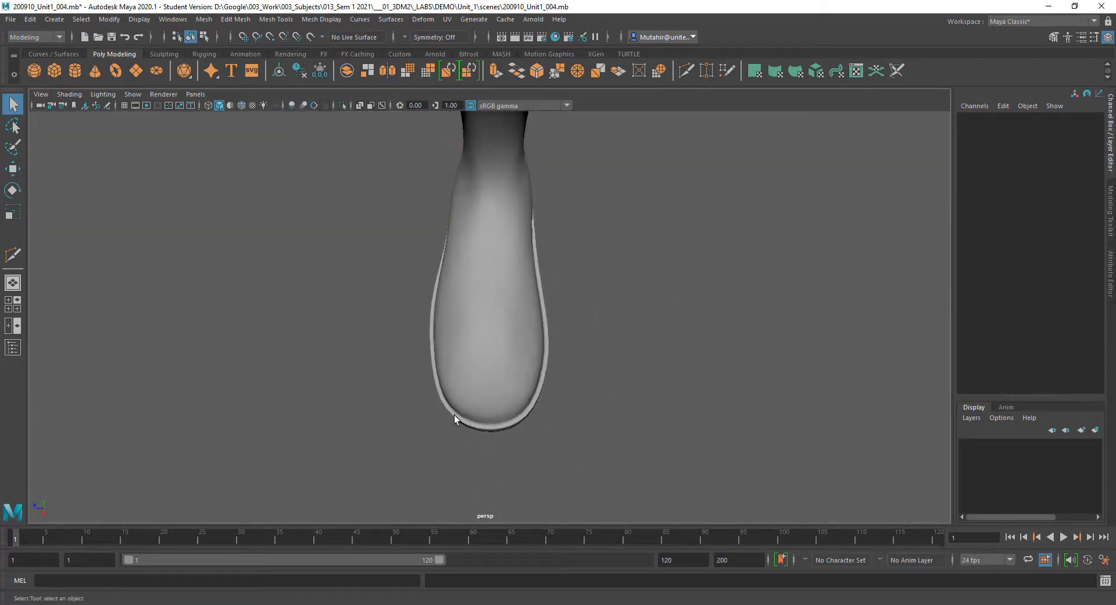
Turn off the boot's smooth preview, then select the vertices at the sides of the toe and sole and move them to refine the outline.
{"action": "left_click", "coordinate": [465, 326]}
{"action": "key", "text": "1"}
{"action": "left_click_drag", "start_coordinate": [463, 362], "coordinate": [467, 304], "text": "alt"}
{"action": "right_click_drag", "start_coordinate": [466, 304], "coordinate": [449, 368], "text": "alt"}
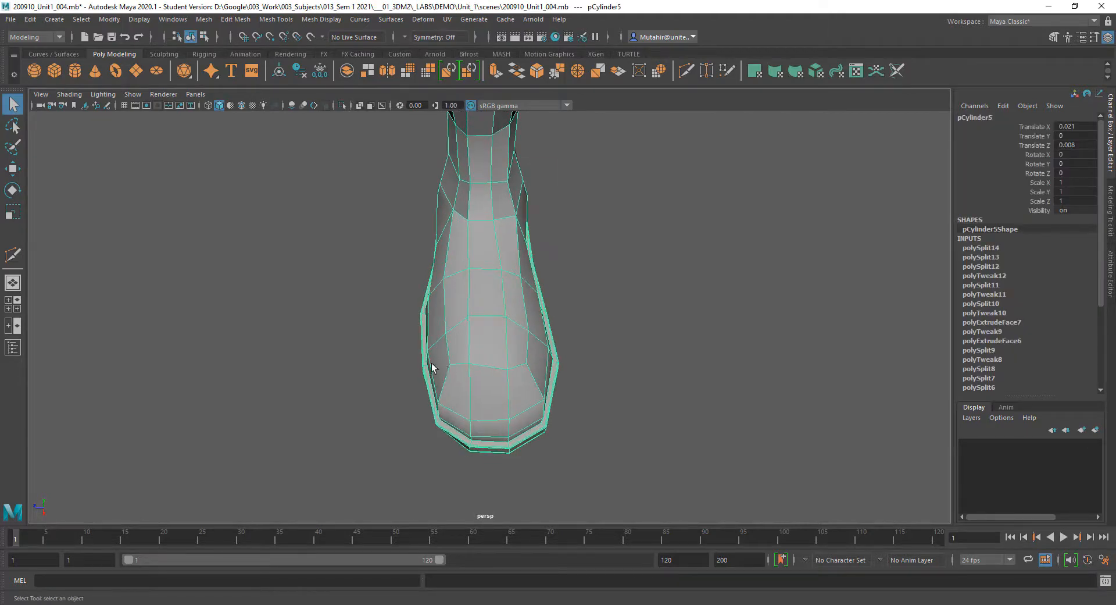
{"action": "right_click_drag", "start_coordinate": [428, 311], "coordinate": [429, 278]}
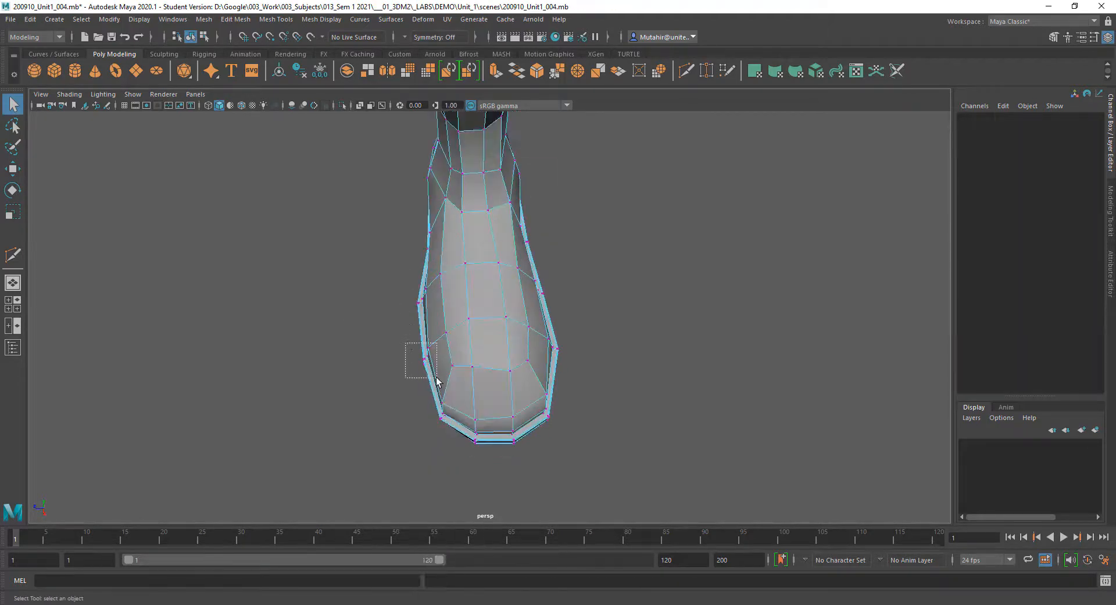
{"action": "mouse_move", "coordinate": [437, 381]}
{"action": "left_mouse_down"}
{"action": "mouse_move", "coordinate": [455, 368]}
{"action": "mouse_move", "coordinate": [515, 384]}
{"action": "left_mouse_up"}
{"action": "key", "text": "4"}
{"action": "key", "text": "5"}
{"action": "key", "text": "w"}
{"action": "left_click_drag", "start_coordinate": [481, 428], "coordinate": [486, 435]}
{"action": "left_click_drag", "start_coordinate": [425, 405], "coordinate": [466, 344]}
{"action": "key", "text": "q"}
Return the boot to object mode, turn on its smooth preview and deselect it.
{"action": "right_click_drag", "start_coordinate": [486, 320], "coordinate": [533, 294]}
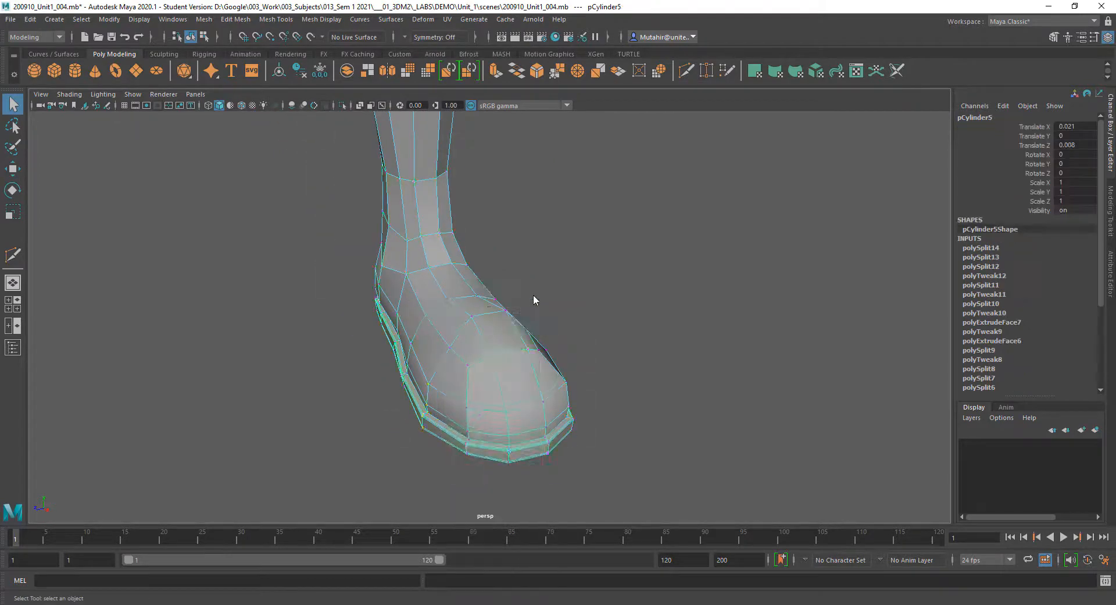
{"action": "key", "text": "3"}
{"action": "left_click", "coordinate": [533, 296]}
{"action": "mouse_move", "coordinate": [591, 364]}
{"action": "left_mouse_down", "text": "alt"}
{"action": "mouse_move", "coordinate": [563, 407]}
{"action": "mouse_move", "coordinate": [543, 409]}
{"action": "mouse_move", "coordinate": [586, 360]}
{"action": "left_mouse_up", "text": "alt"}
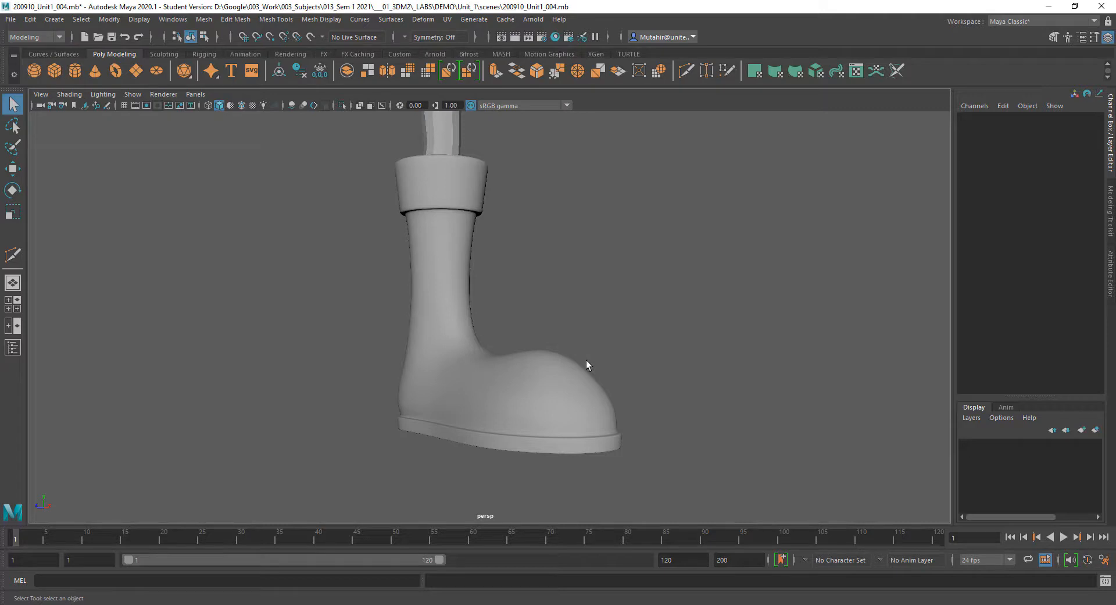